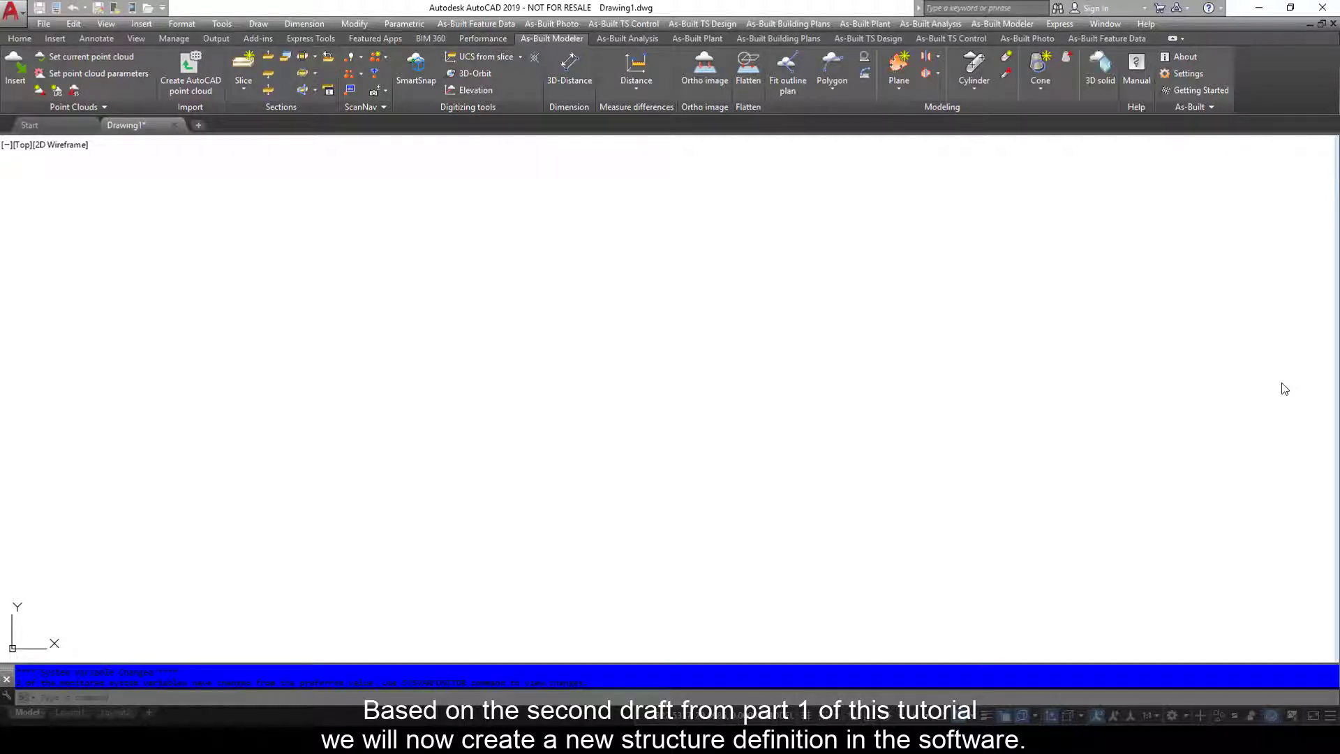
Step: Load Feature Data Tutorial 3, the office floor plan with desks and chairs
{"action": "left_click", "coordinate": [1078, 39]}
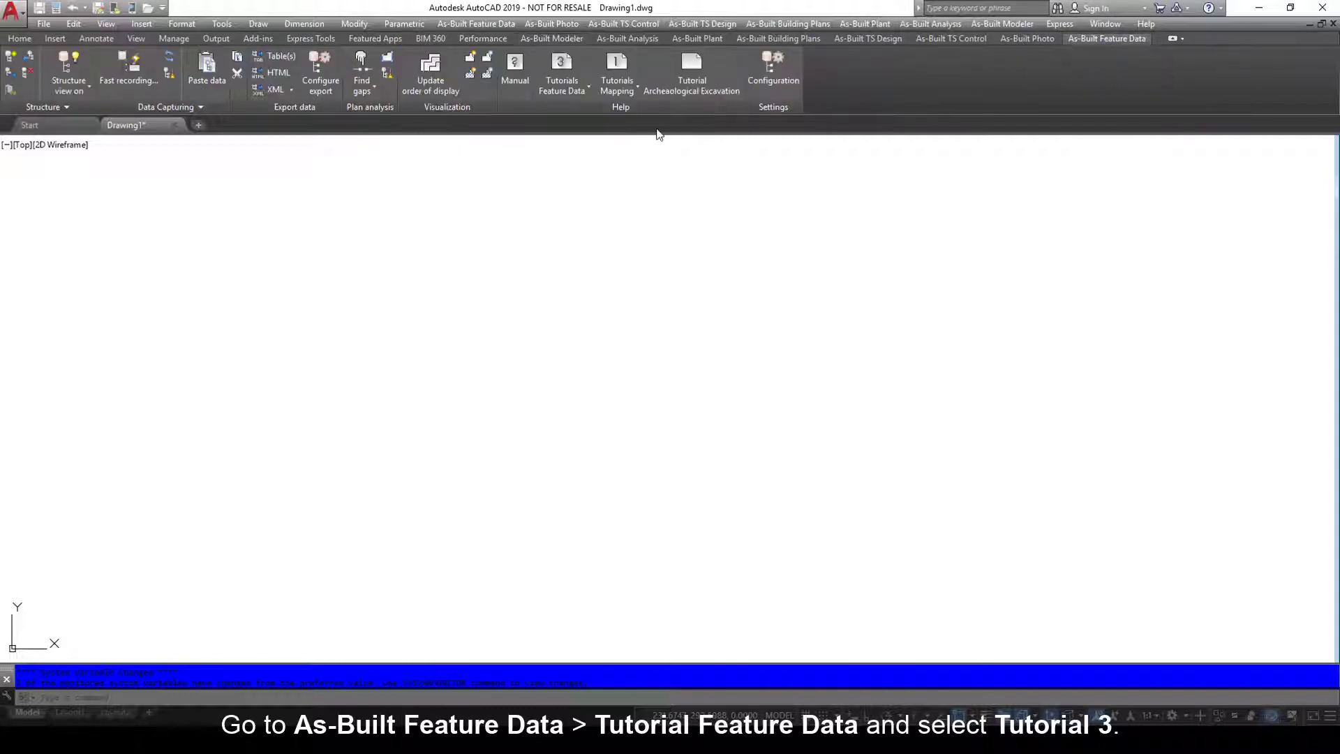
{"action": "left_click", "coordinate": [563, 90]}
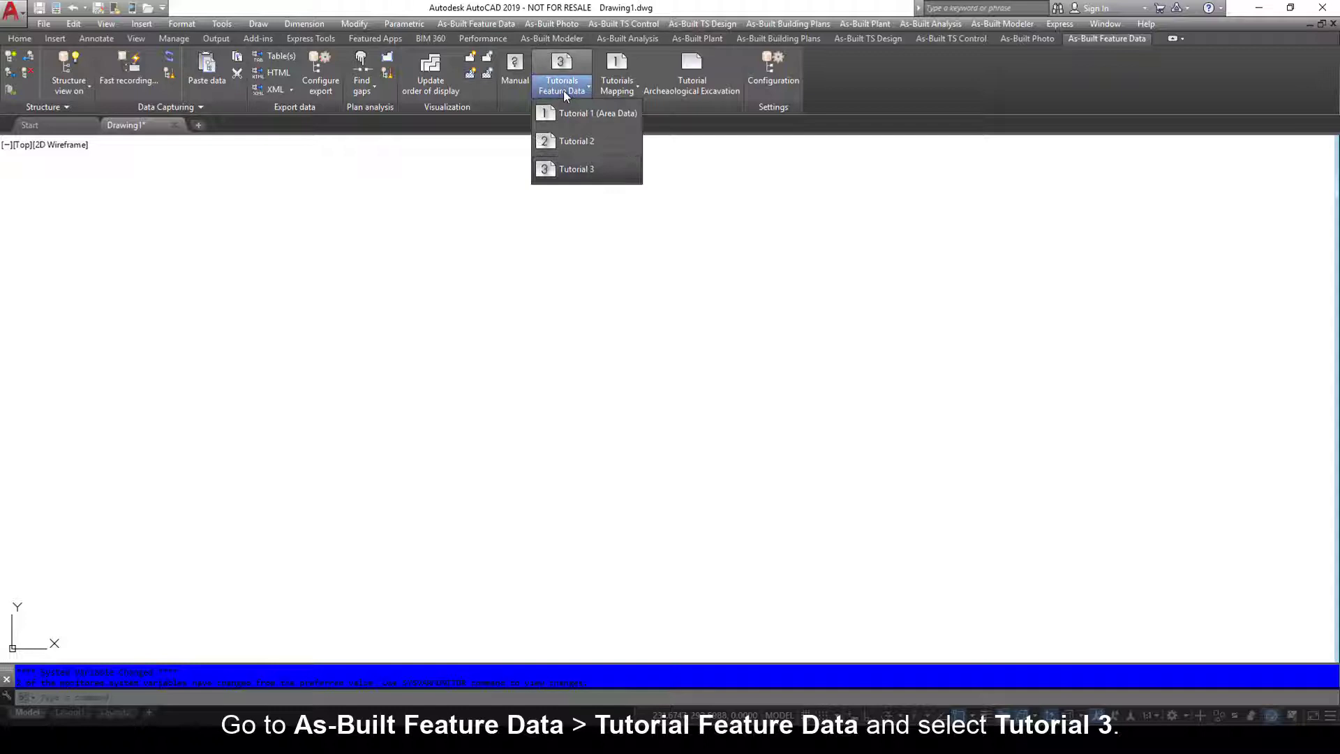
{"action": "left_click", "coordinate": [575, 171]}
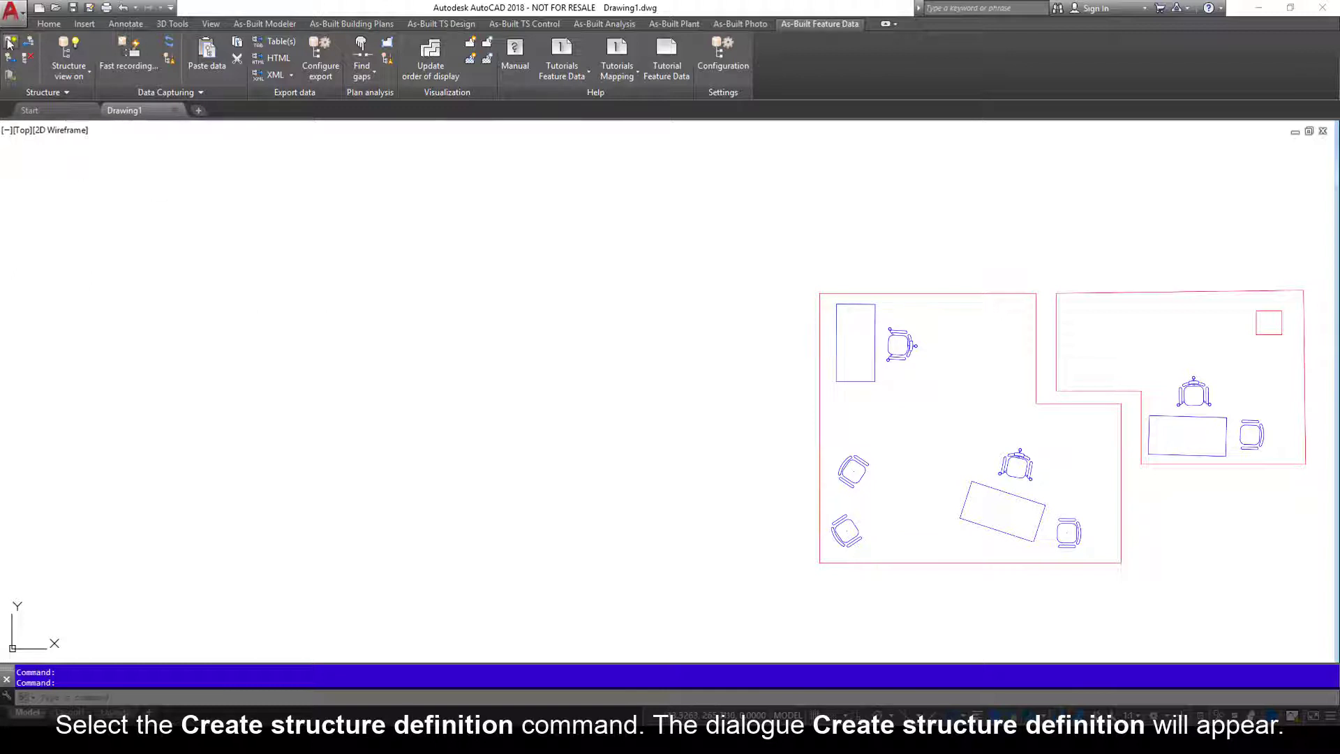
Step: Define a structure named Office with description 'Company XY - inventory count'
{"action": "left_click", "coordinate": [9, 43]}
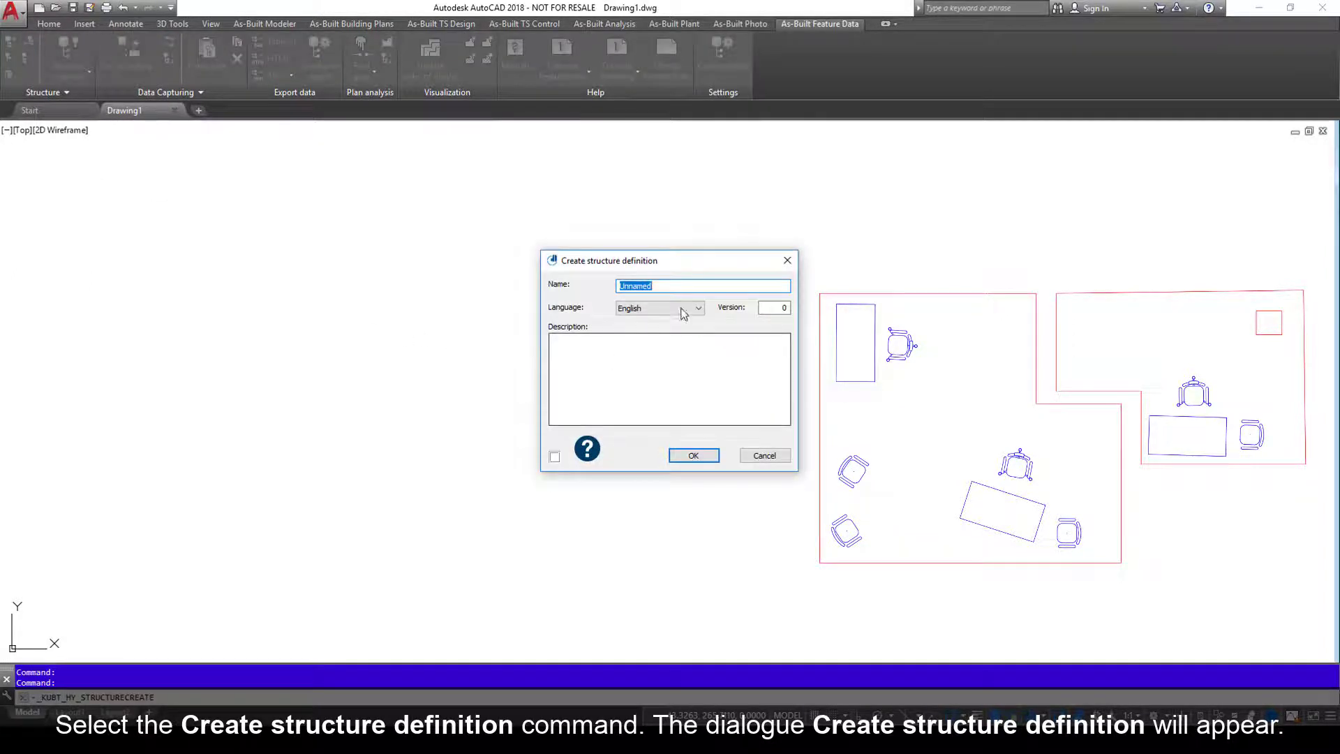
{"action": "type", "text": "Office"}
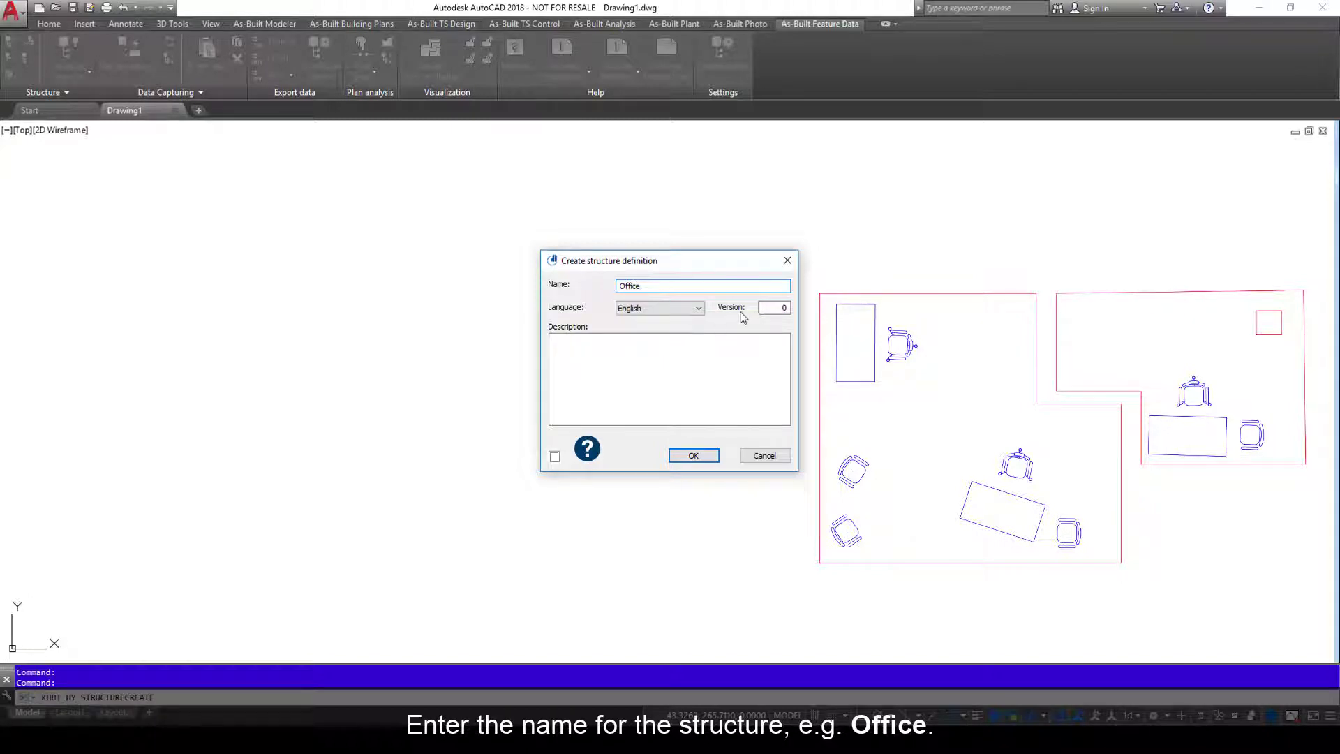
{"action": "left_click", "coordinate": [605, 356]}
{"action": "type", "text": "Compan"}
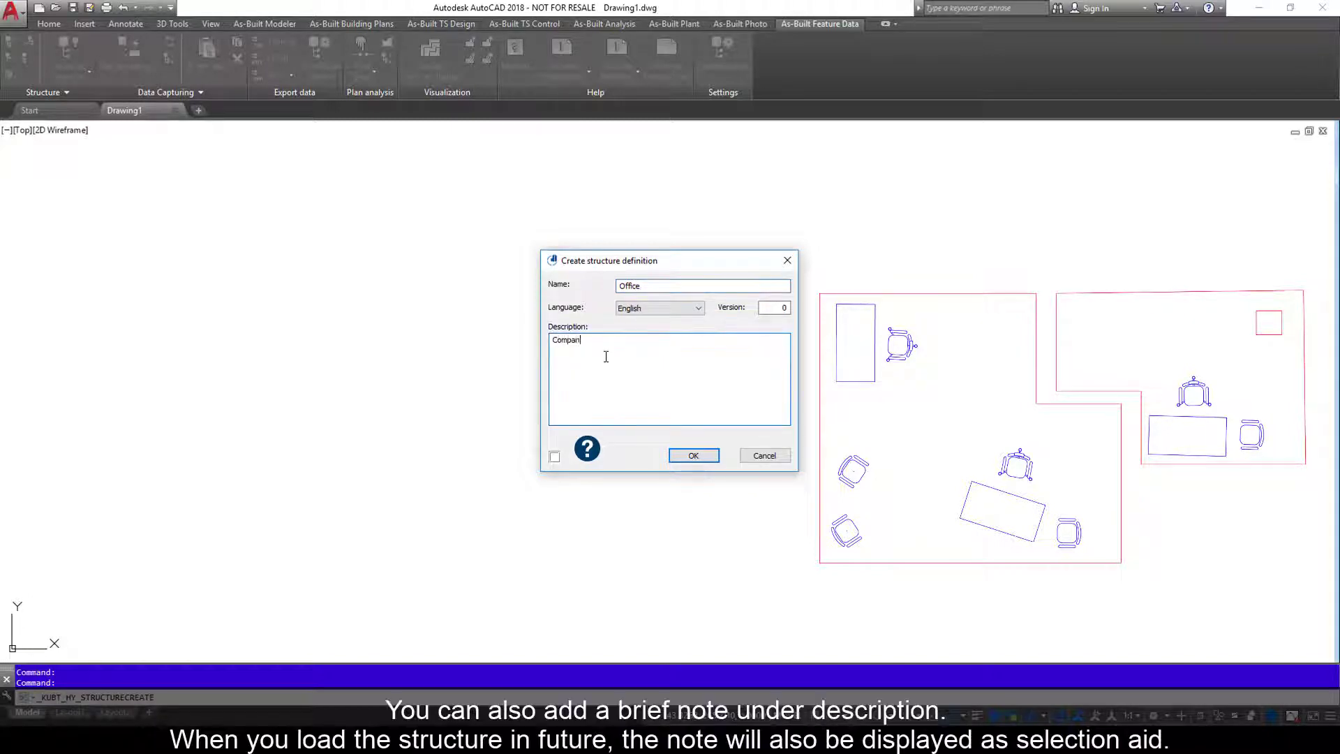
{"action": "type", "text": "y XY - inventory count"}
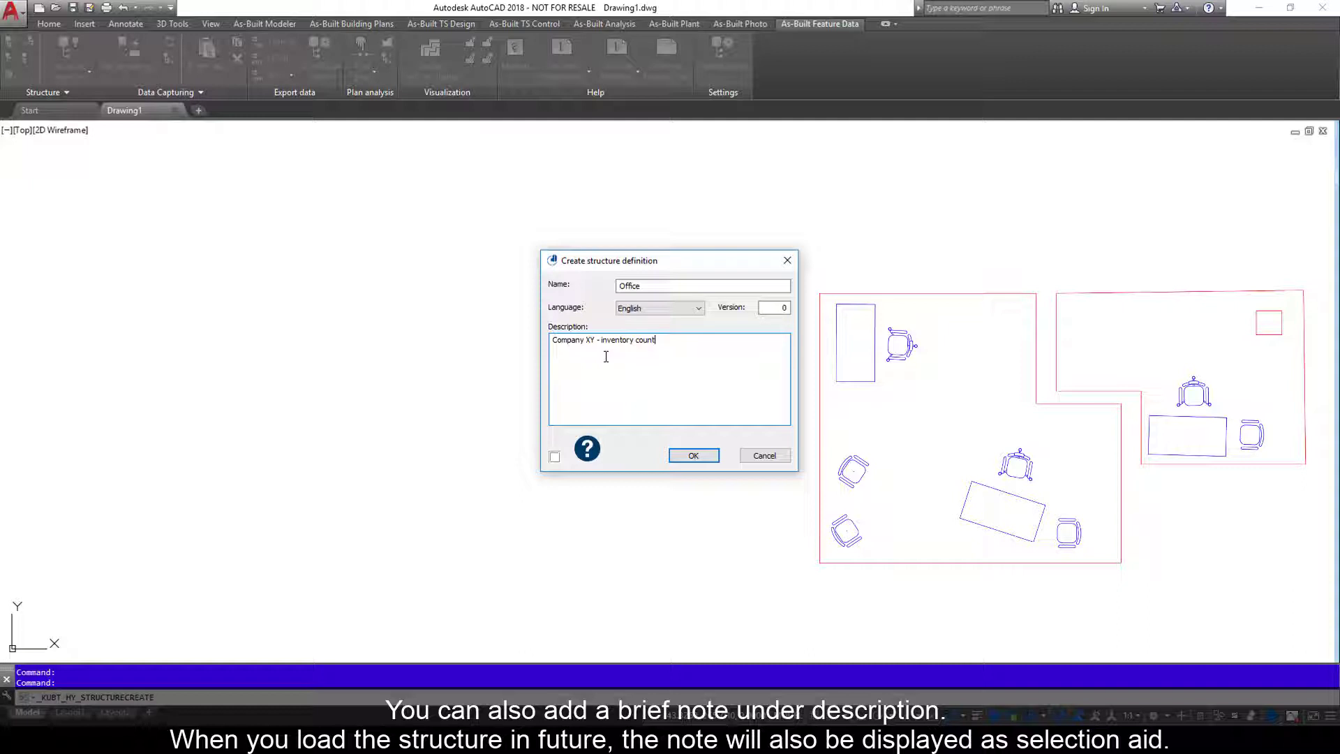
{"action": "left_click", "coordinate": [694, 454]}
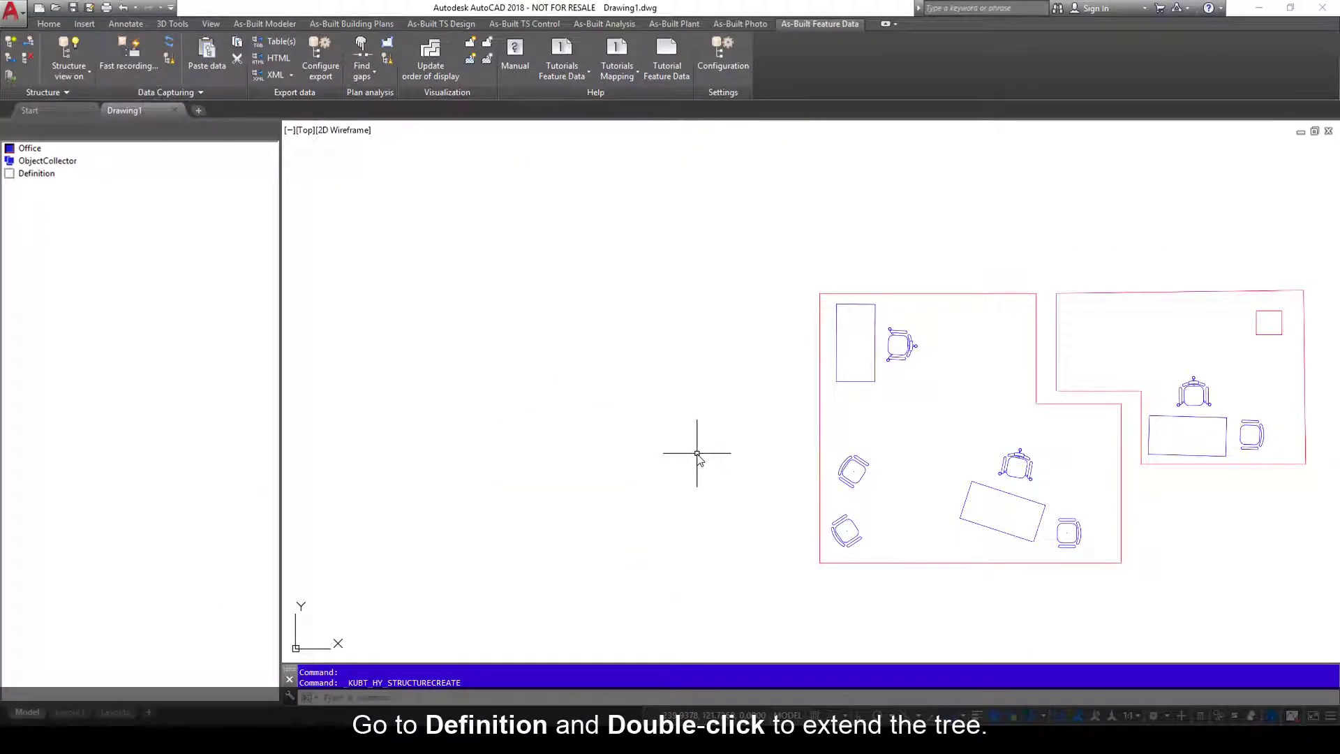
Step: Add a Room class with a compact label, based on the Area type
{"action": "double_click", "coordinate": [37, 174]}
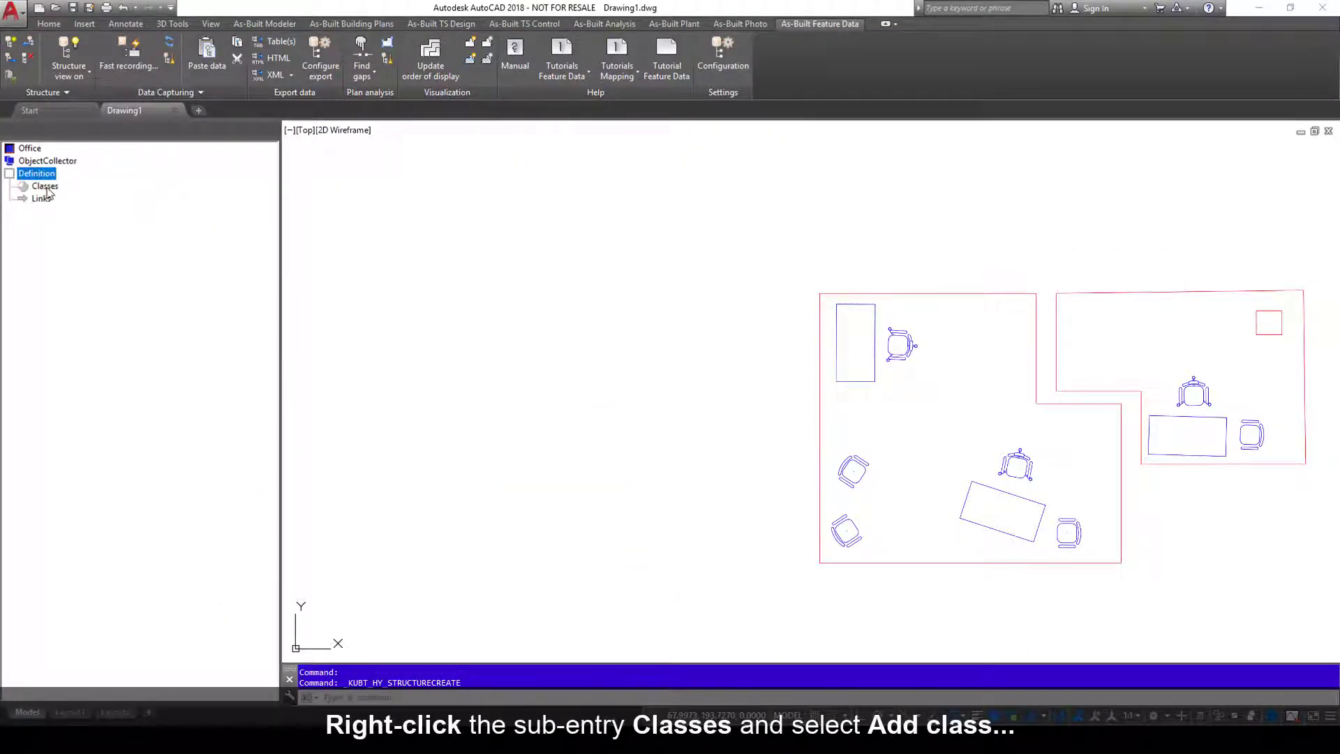
{"action": "right_click", "coordinate": [46, 187]}
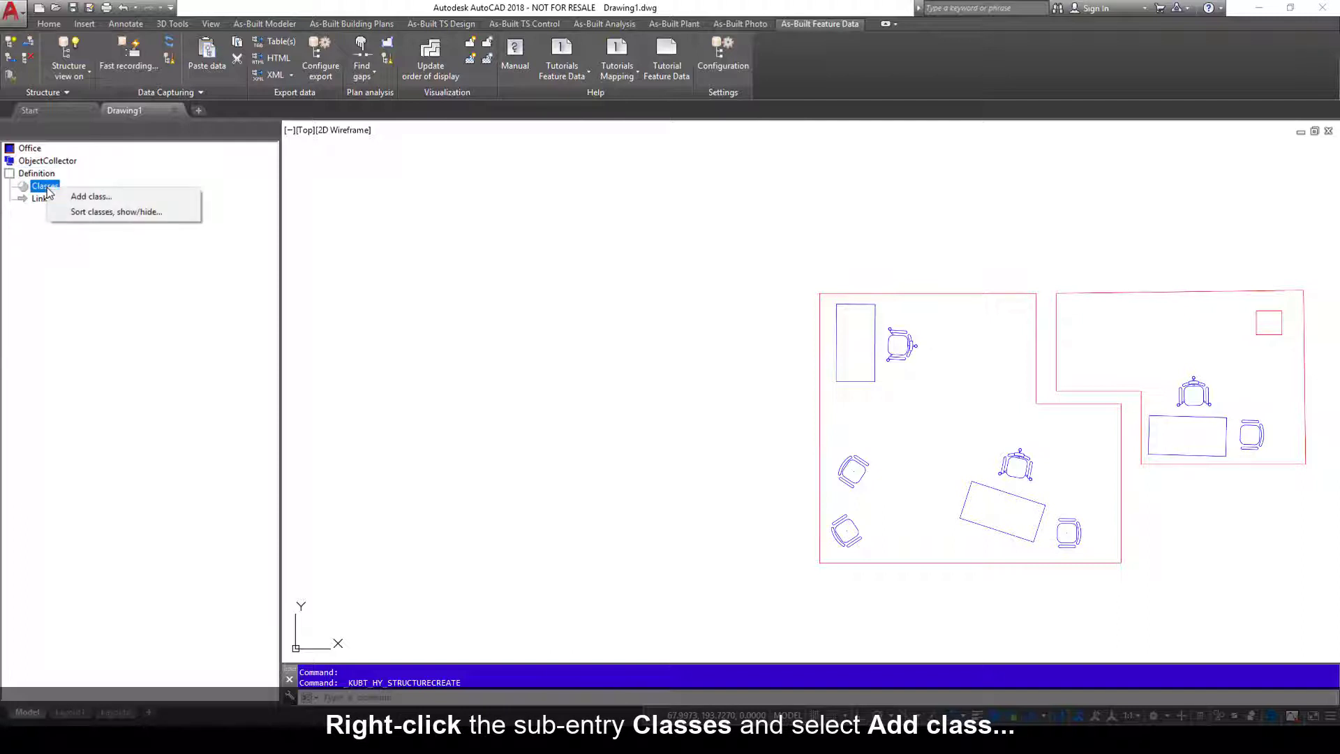
{"action": "left_click", "coordinate": [134, 199]}
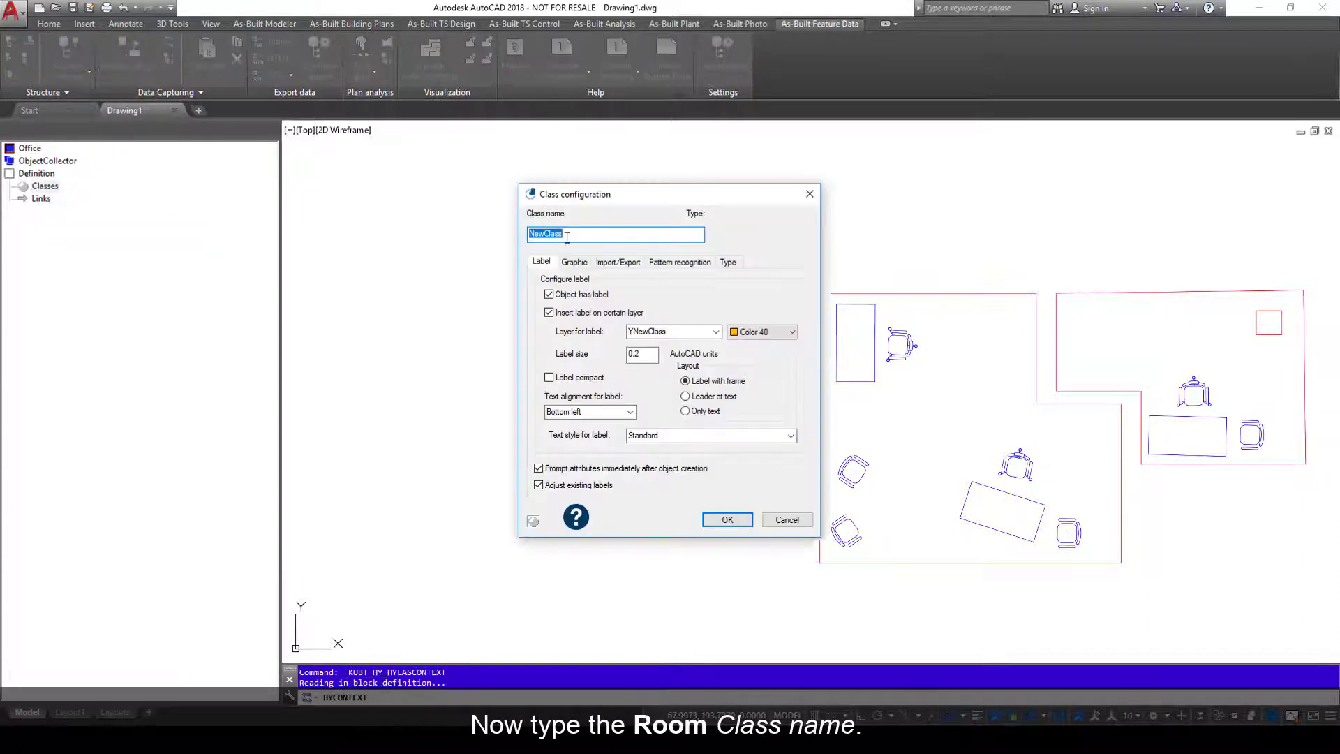
{"action": "type", "text": "Room"}
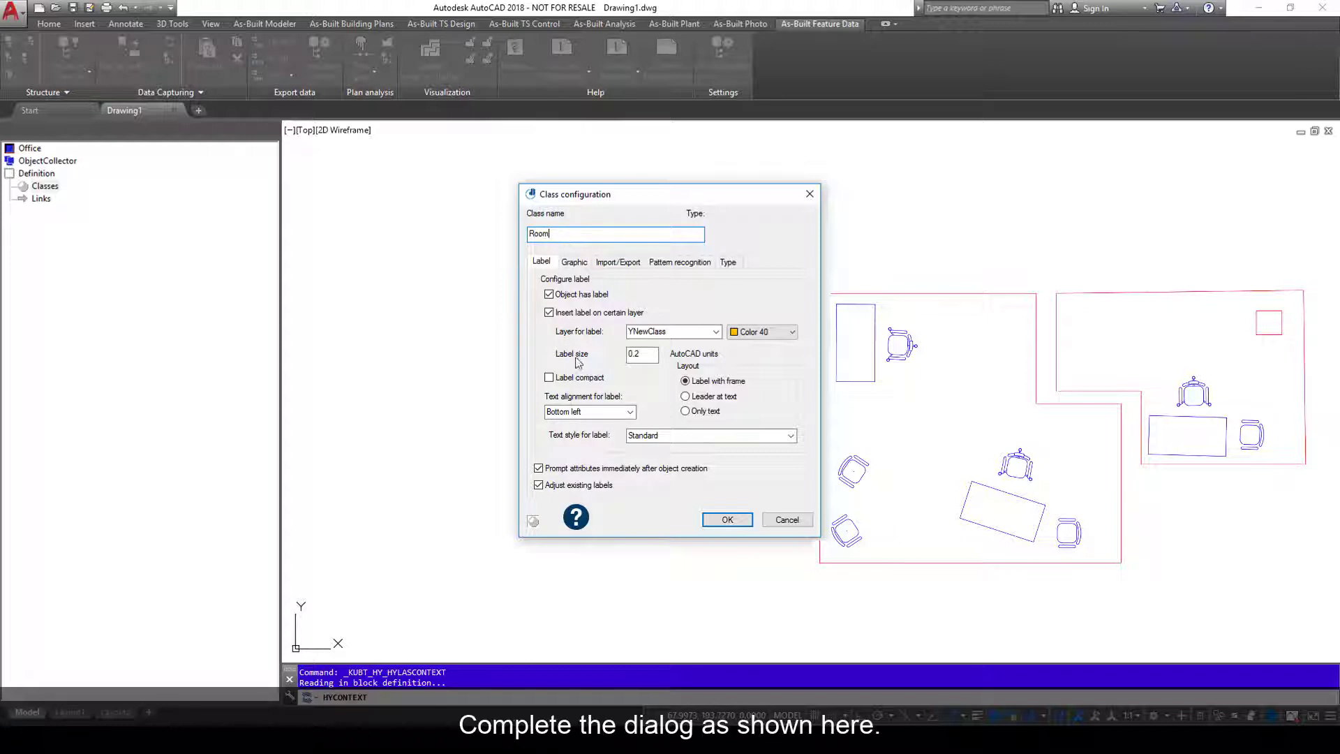
{"action": "left_click", "coordinate": [584, 381]}
{"action": "left_click", "coordinate": [732, 264]}
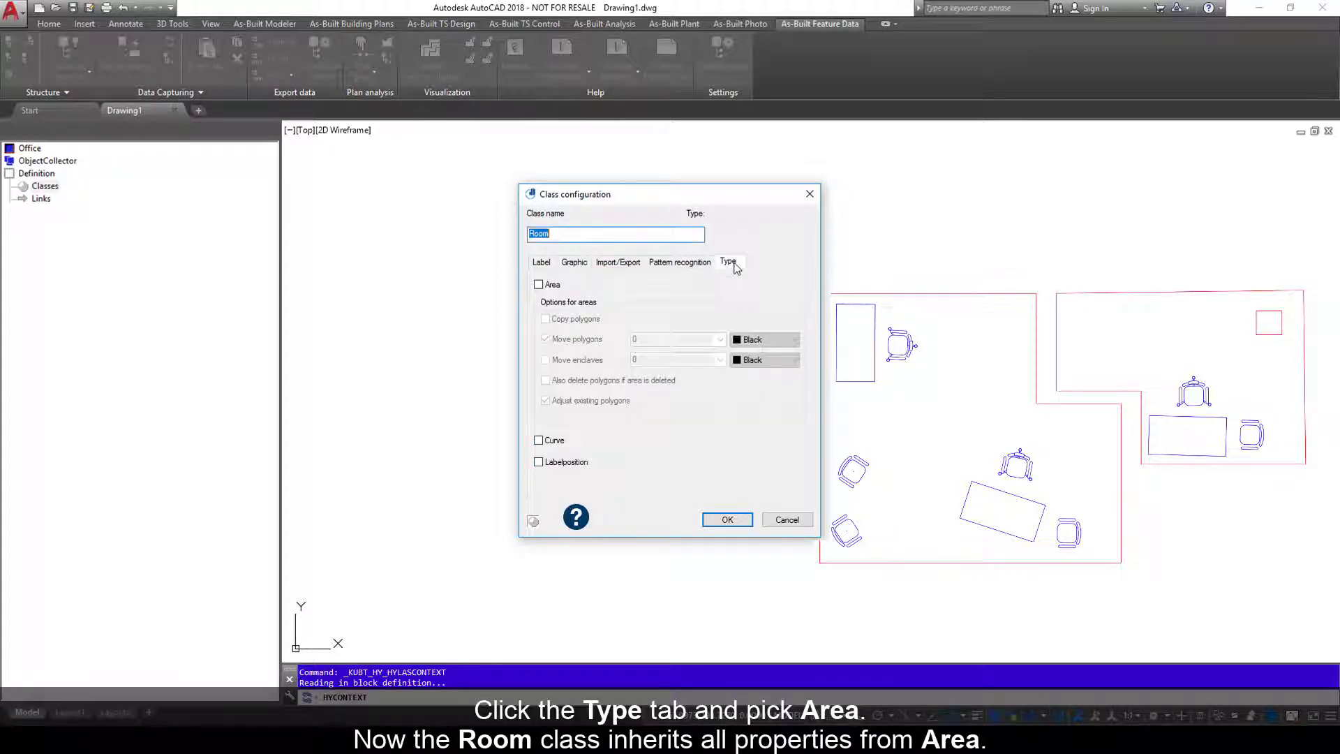
{"action": "left_click", "coordinate": [539, 285]}
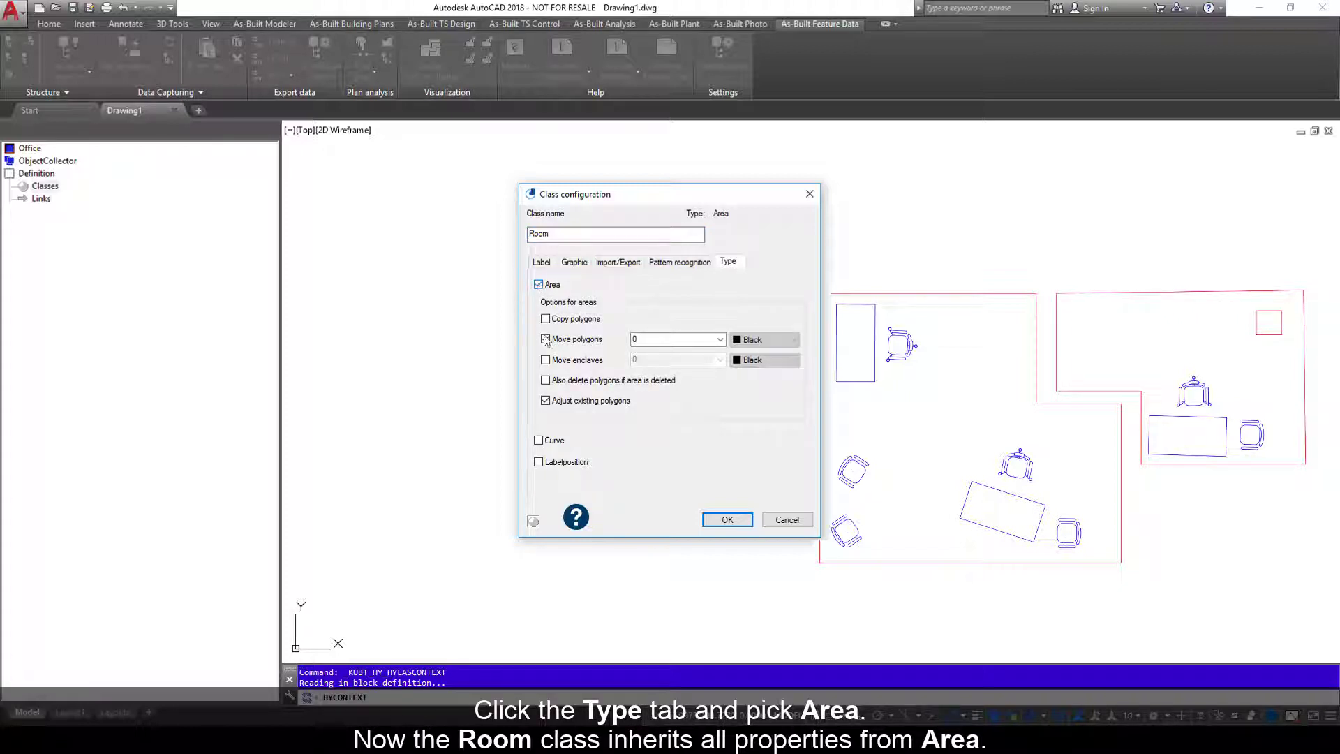
{"action": "left_click", "coordinate": [744, 529]}
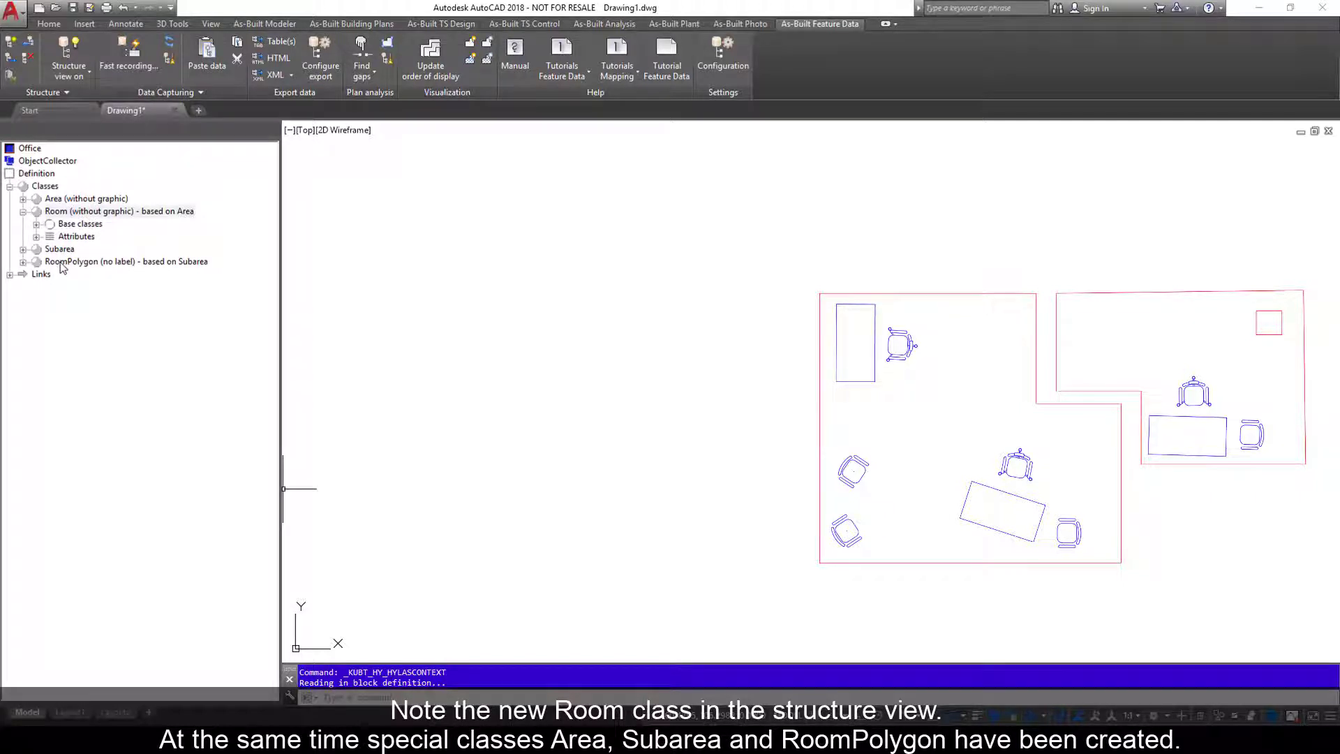
Step: Add a RoomNumber attribute of type key to Room, with base value R01
{"action": "left_click", "coordinate": [67, 212]}
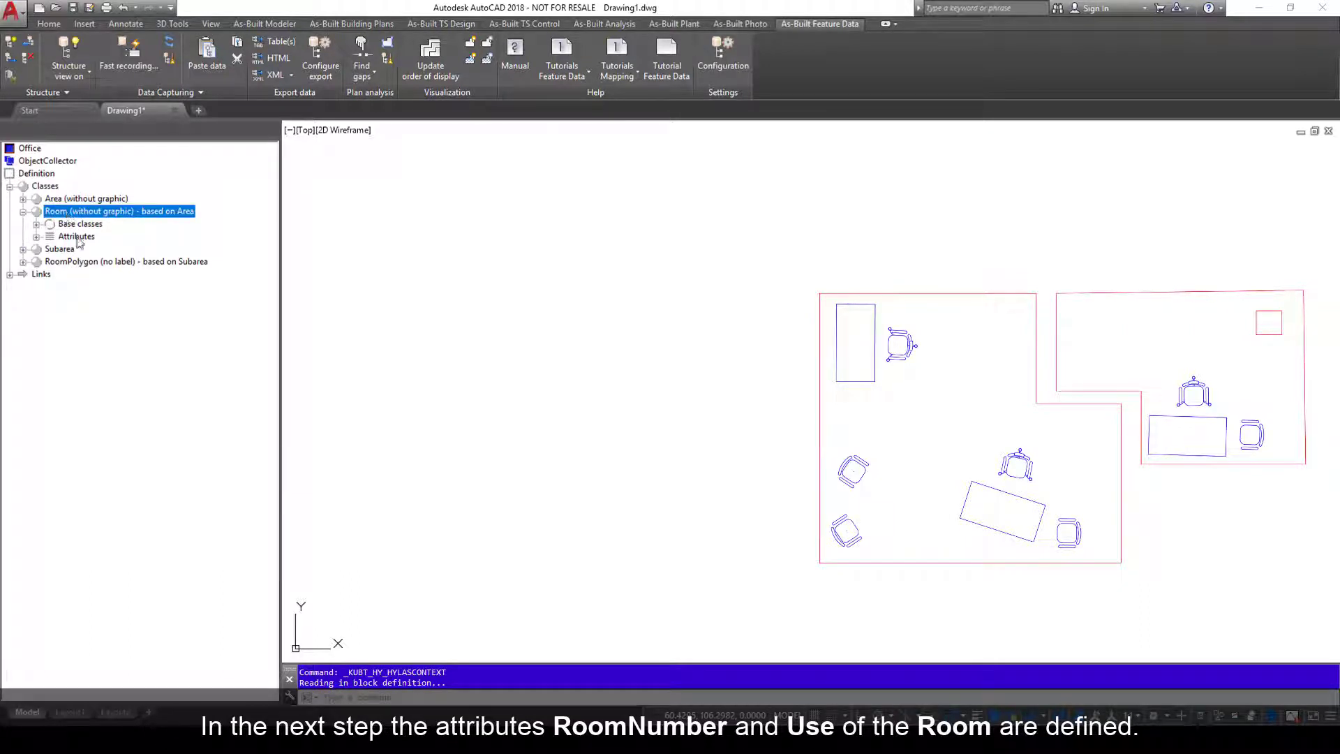
{"action": "left_click", "coordinate": [73, 237]}
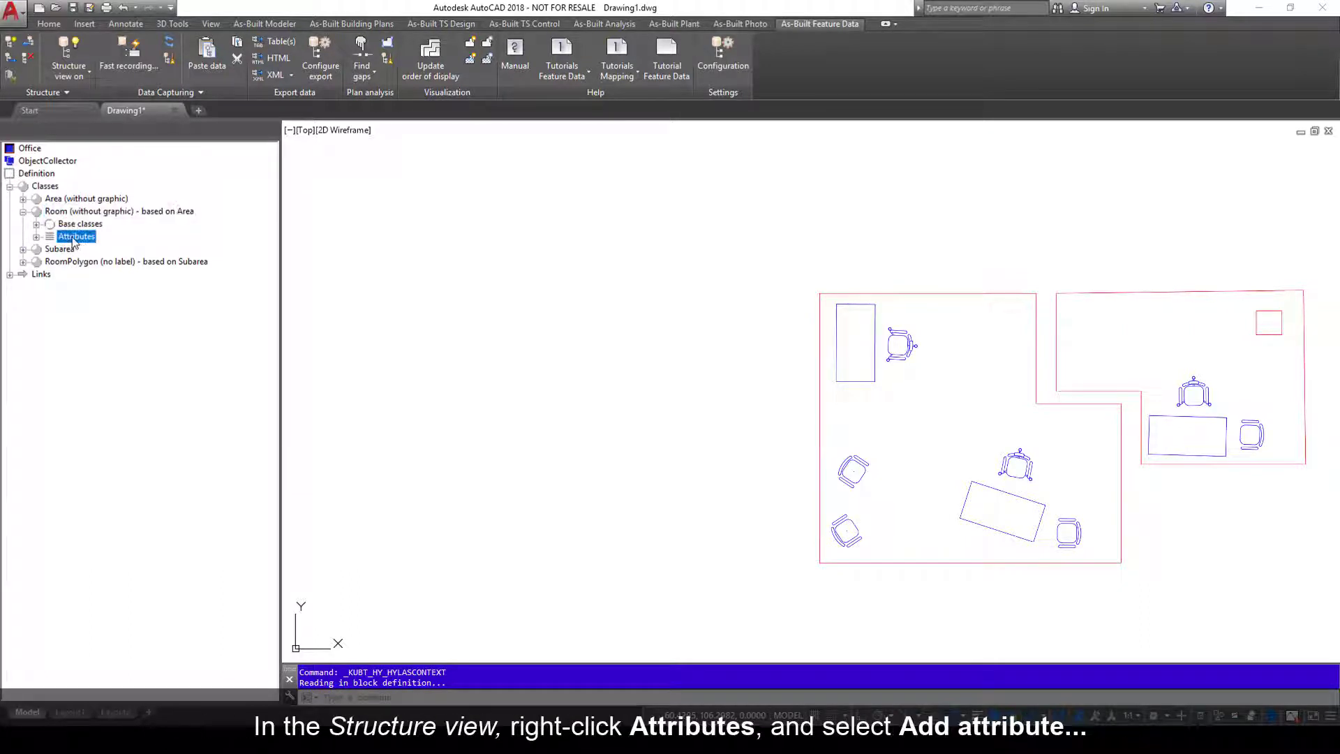
{"action": "right_click", "coordinate": [72, 239]}
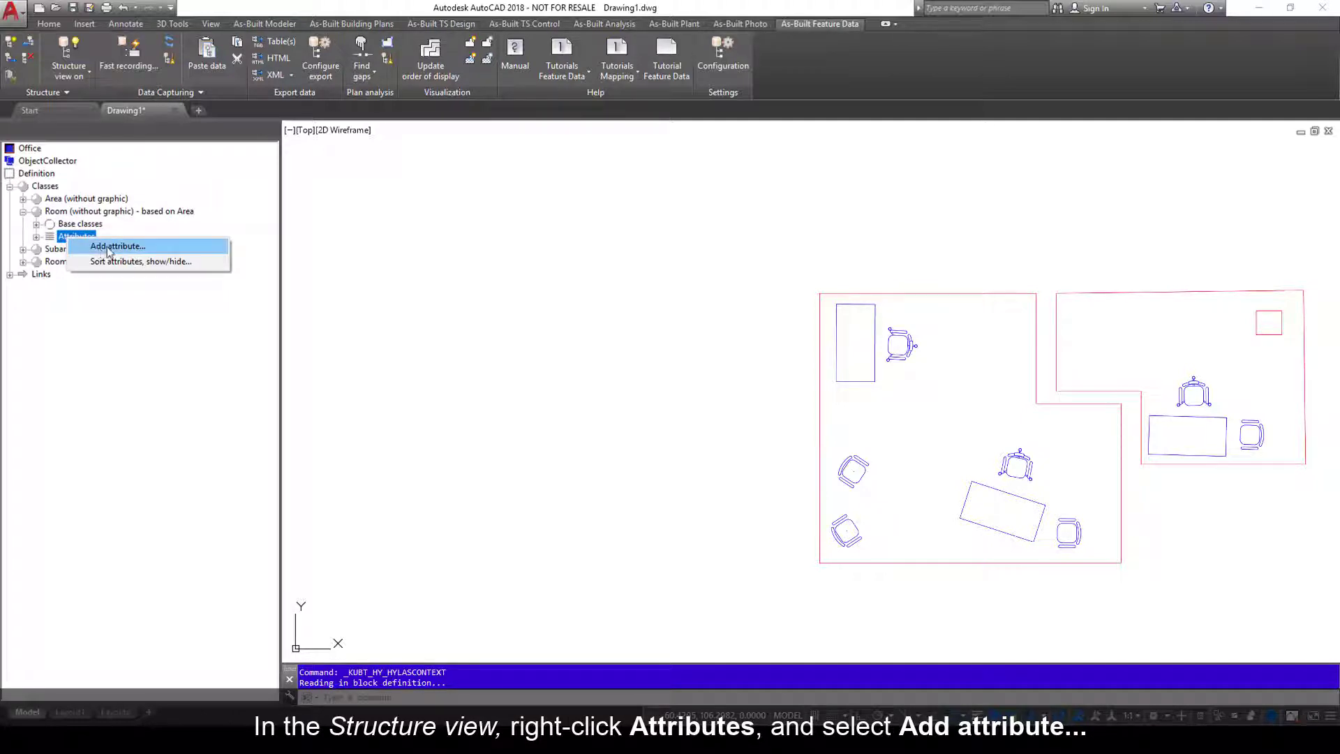
{"action": "left_click", "coordinate": [110, 247]}
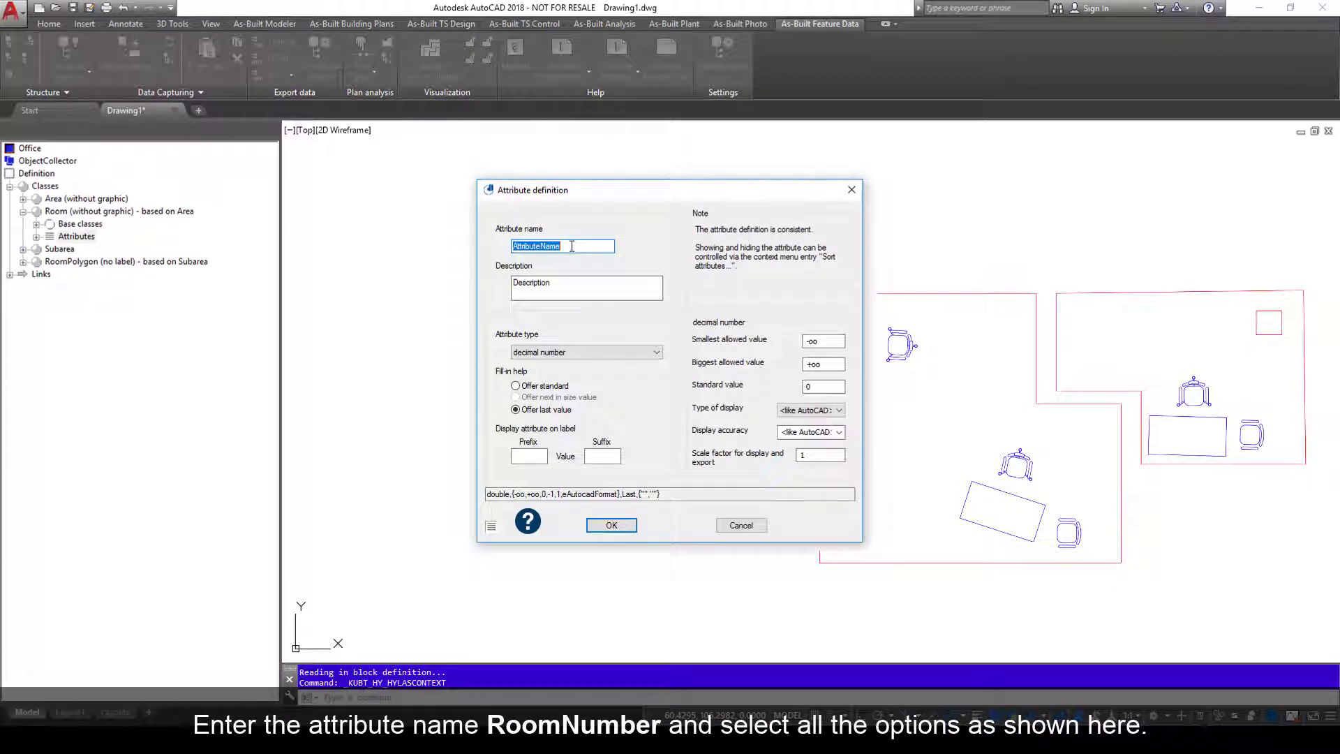
{"action": "type", "text": "RoomNumber"}
{"action": "left_click", "coordinate": [577, 353]}
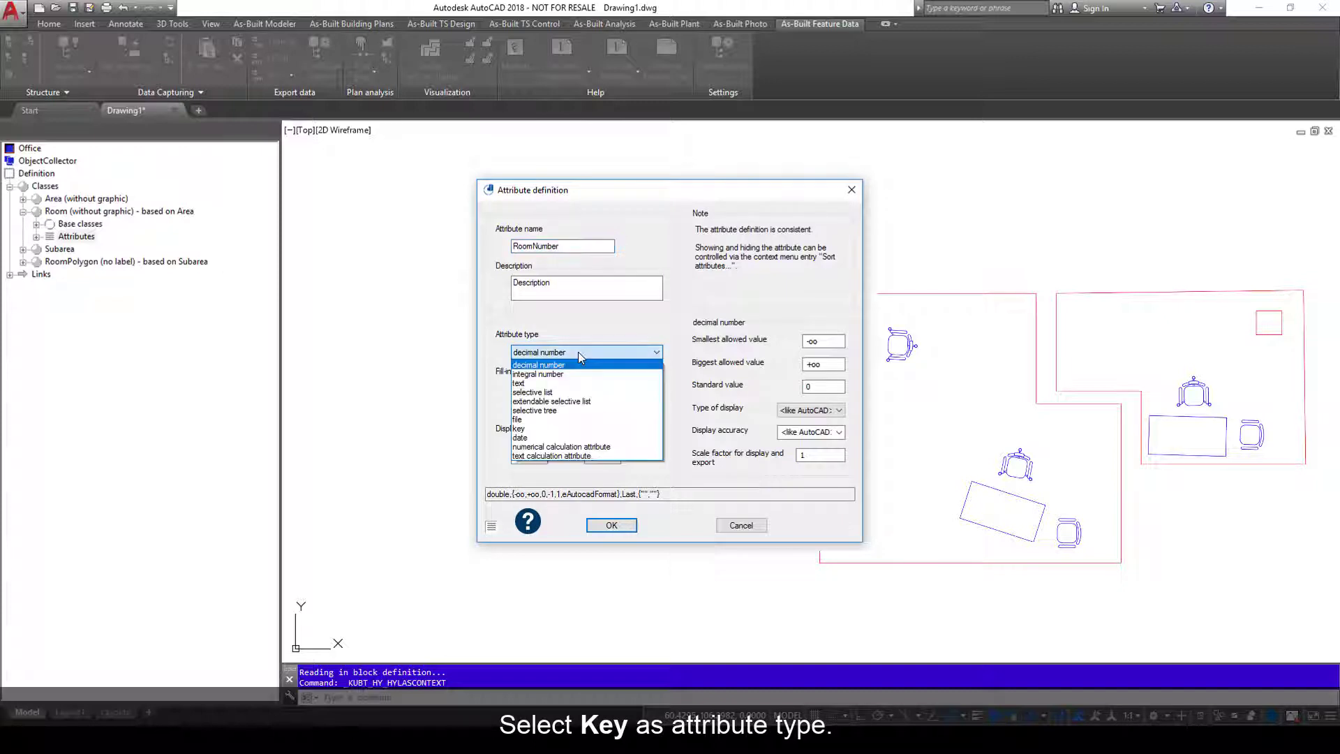
{"action": "left_click", "coordinate": [517, 428]}
{"action": "left_click", "coordinate": [729, 363]}
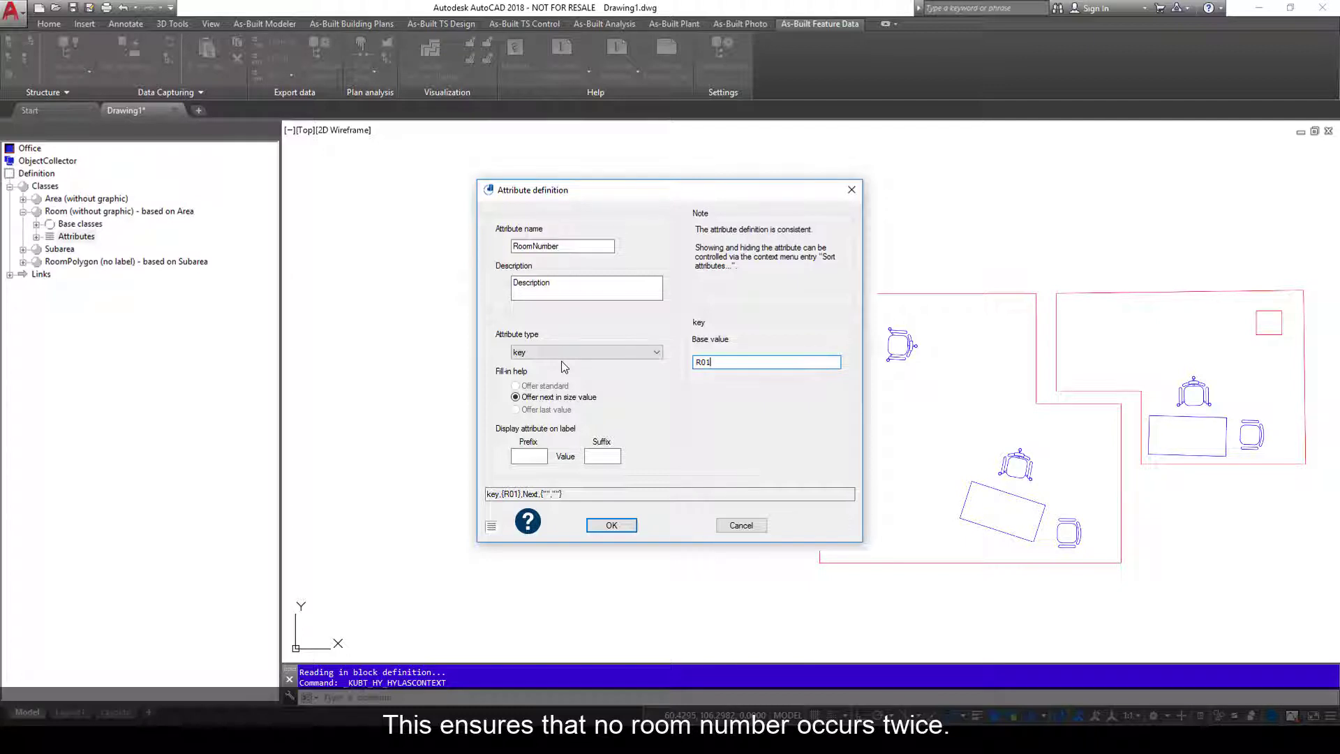
Step: Save RoomNumber, then add a Use attribute of type extendable selective list
{"action": "left_click", "coordinate": [614, 527]}
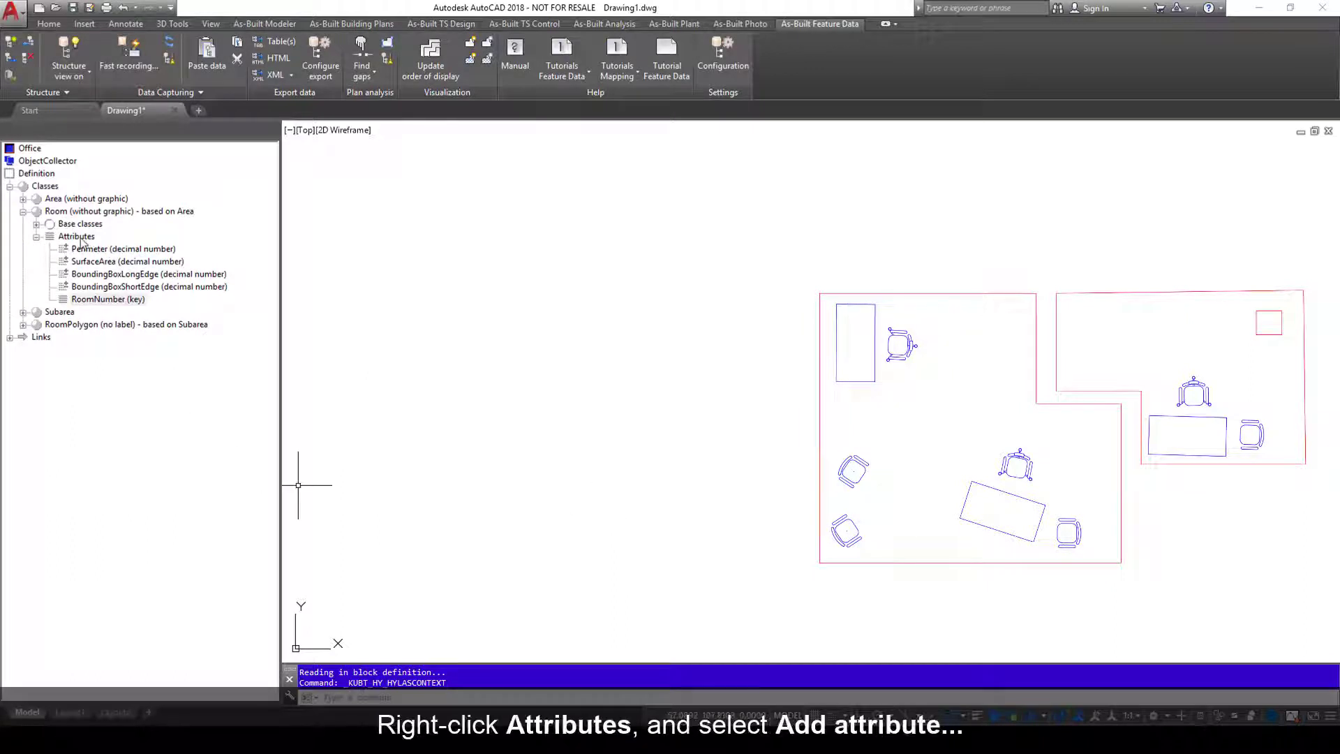
{"action": "right_click", "coordinate": [82, 239]}
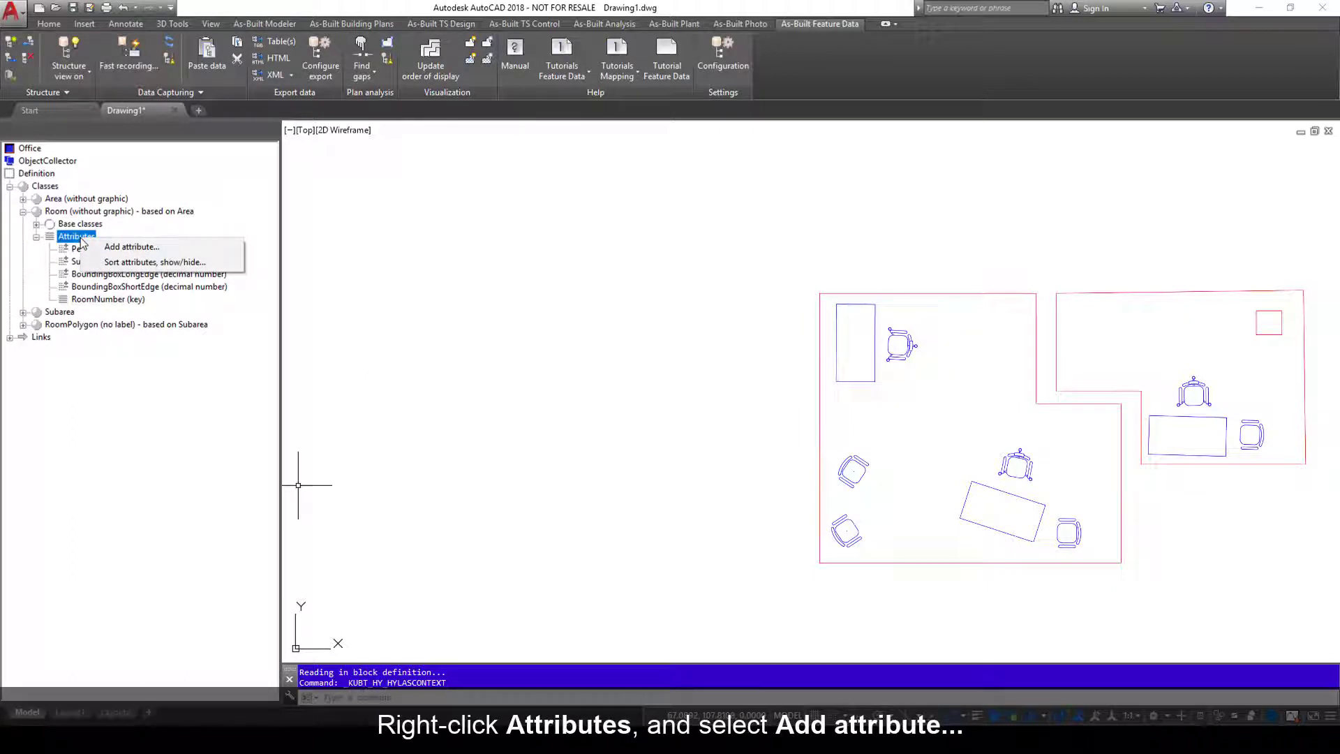
{"action": "left_click", "coordinate": [143, 248]}
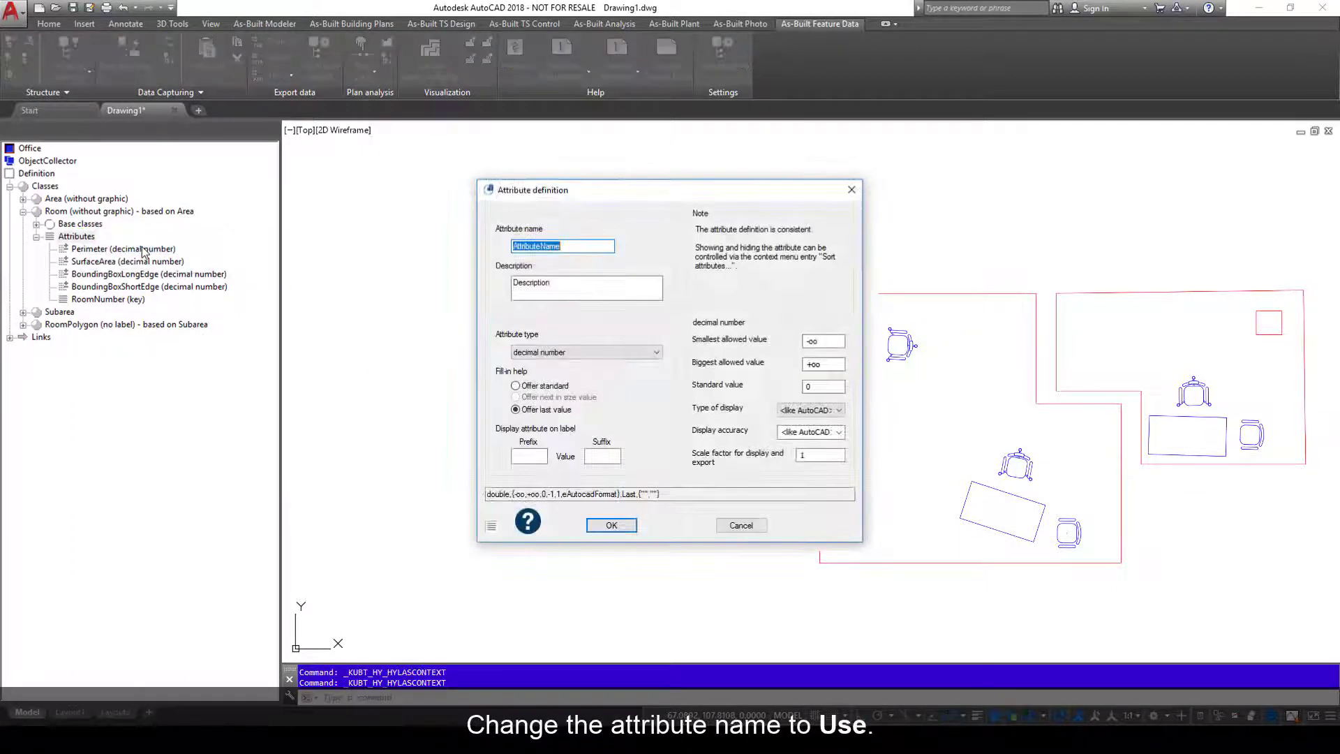
{"action": "type", "text": "Use"}
{"action": "left_click", "coordinate": [574, 354]}
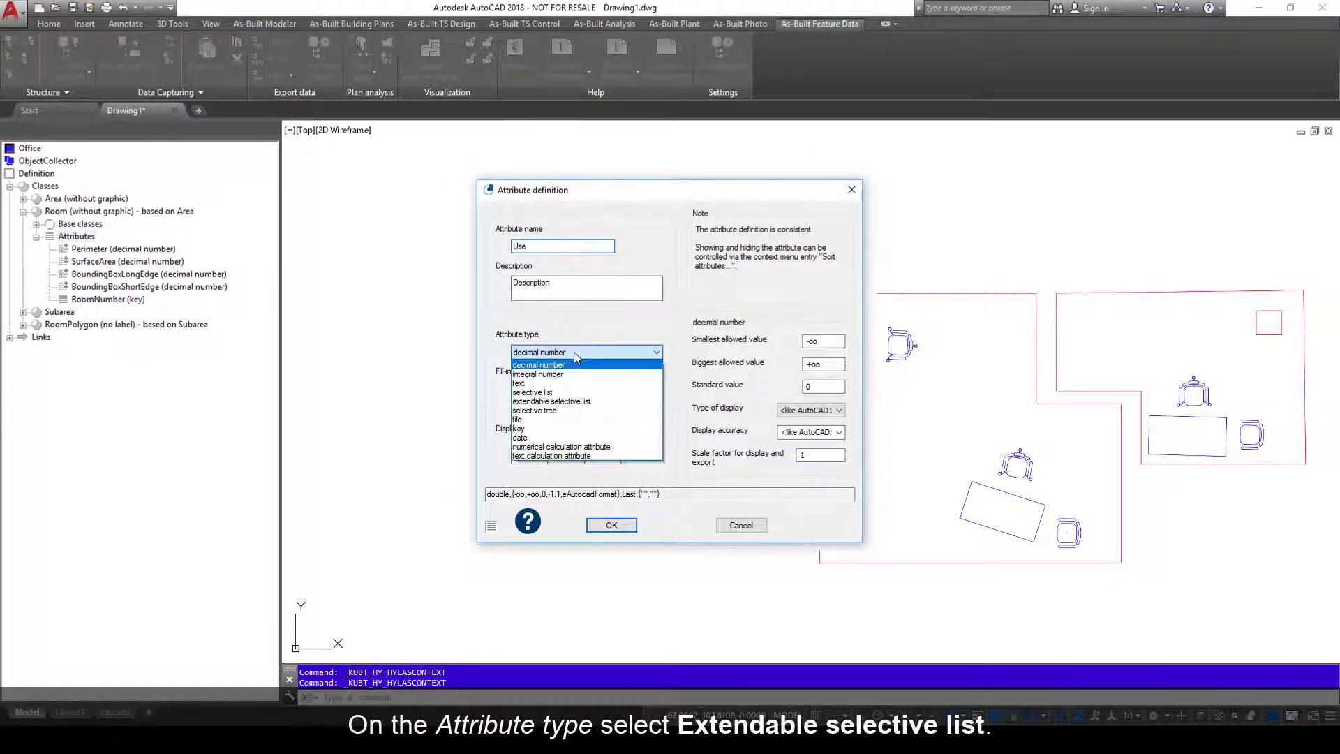
{"action": "left_click", "coordinate": [535, 409]}
Step: Fill Use's list with not specified already, office, kitchen, corridor and bathroom
{"action": "left_click", "coordinate": [687, 338]}
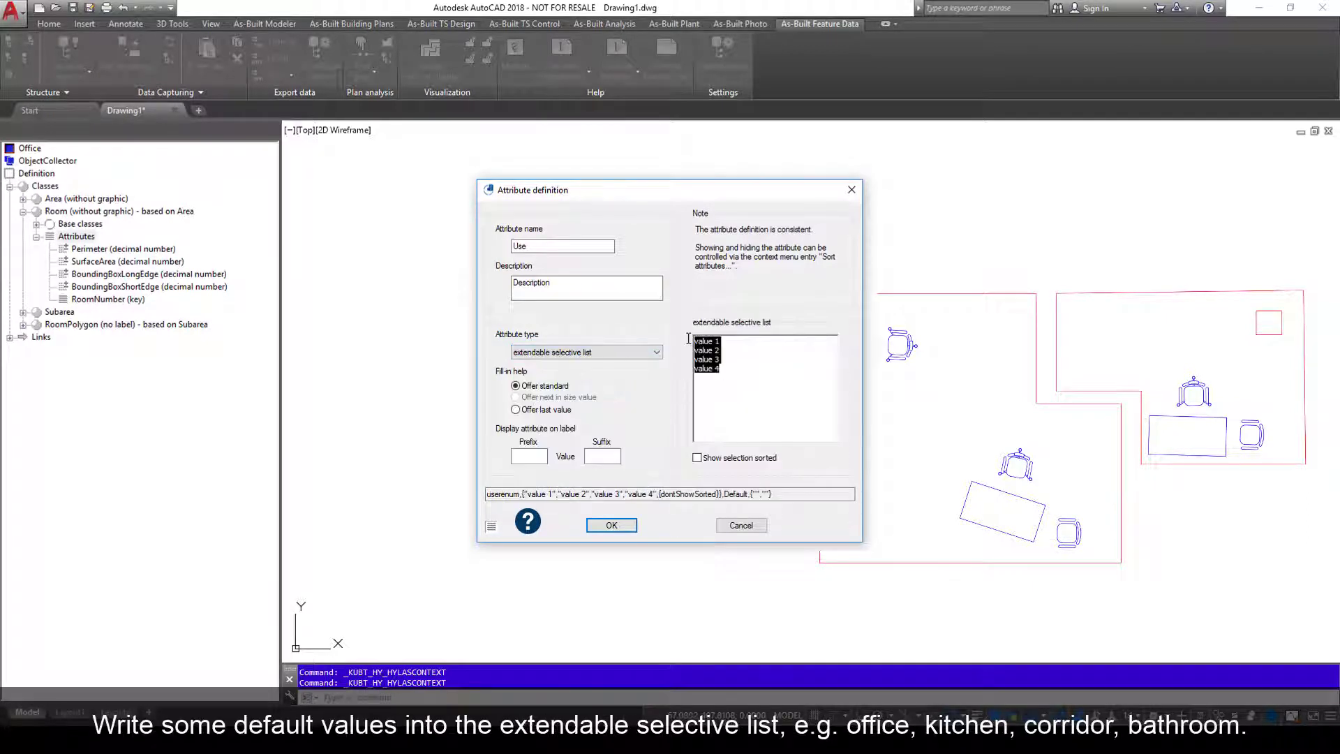
{"action": "type", "text": "not specified already"}
{"action": "type", "text": " office "}
{"action": "type", "text": "kitchen"}
{"action": "key", "text": "Return"}
{"action": "type", "text": "corridor"}
{"action": "key", "text": "Return"}
{"action": "type", "text": "bathroom"}
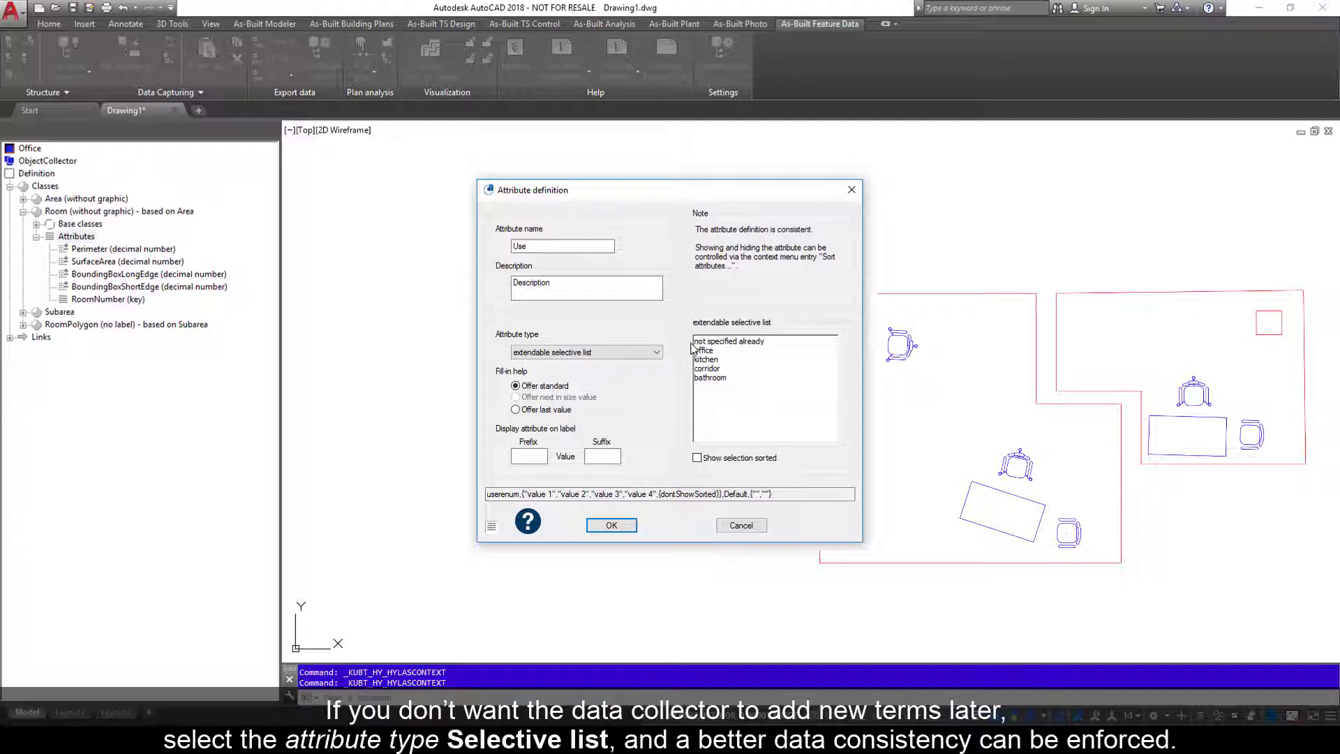
{"action": "left_click", "coordinate": [634, 354]}
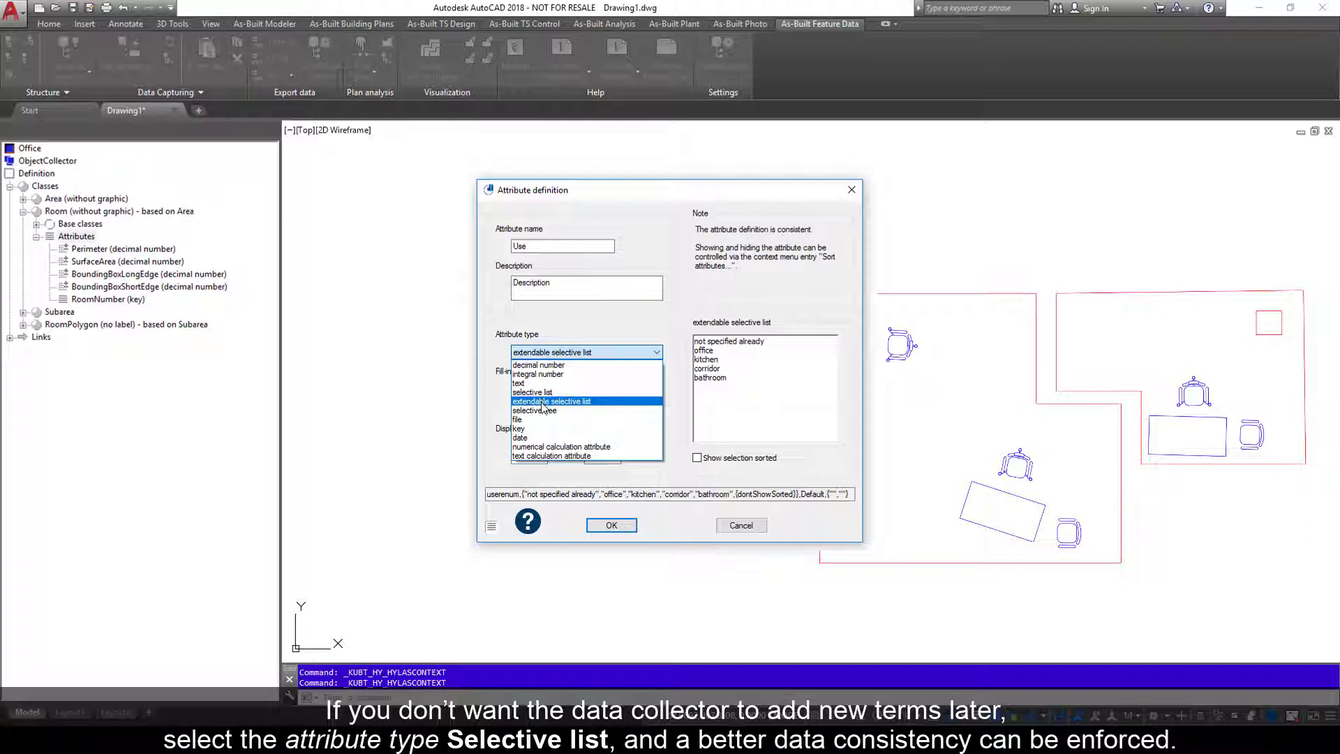
{"action": "left_click", "coordinate": [543, 402]}
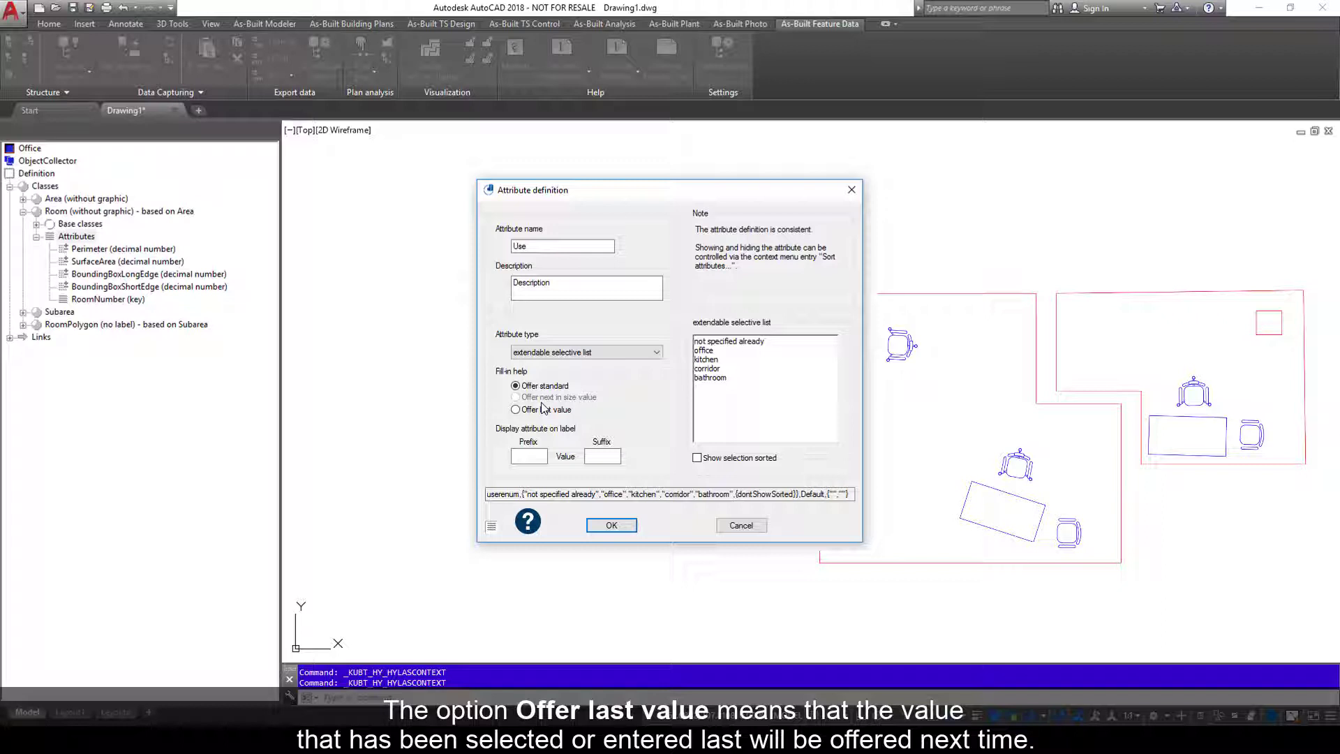
{"action": "left_click", "coordinate": [609, 528]}
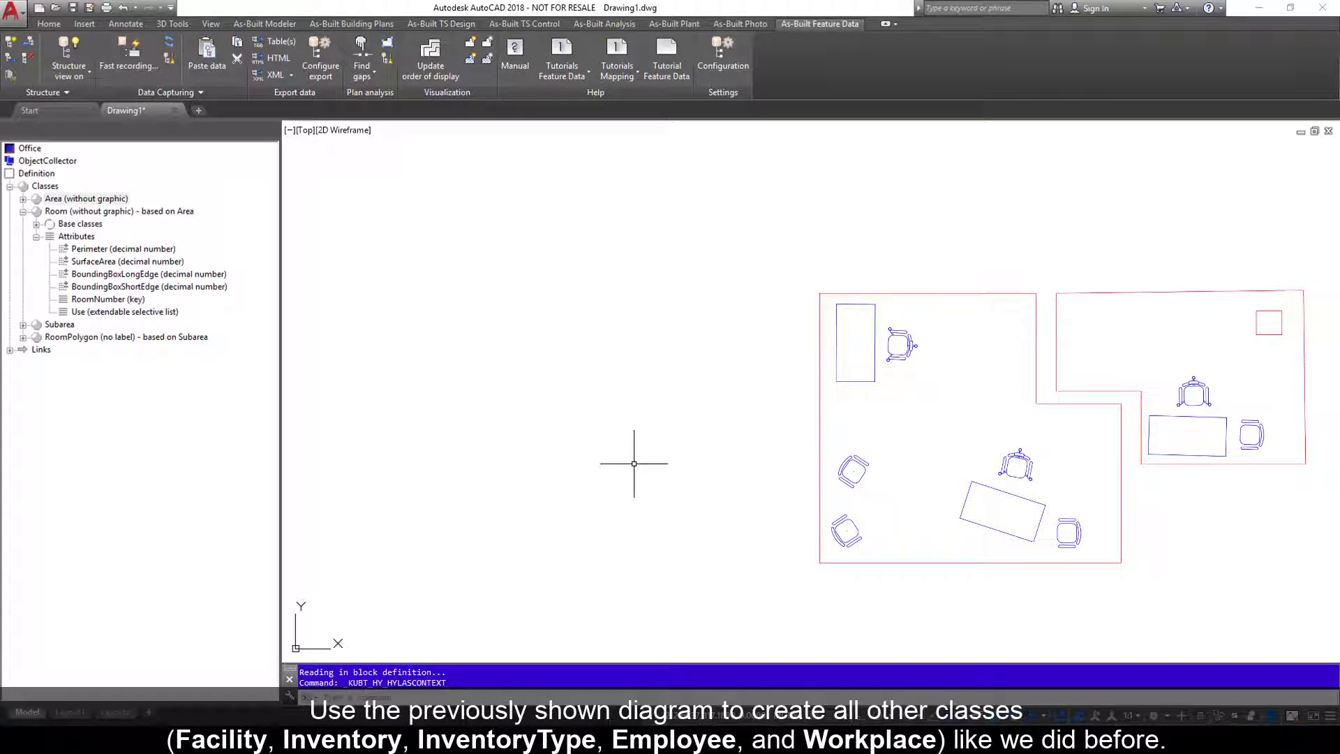
Step: Add a Facility class with label layer Facility and linked graphics moved to layer Facility
{"action": "right_click", "coordinate": [44, 186]}
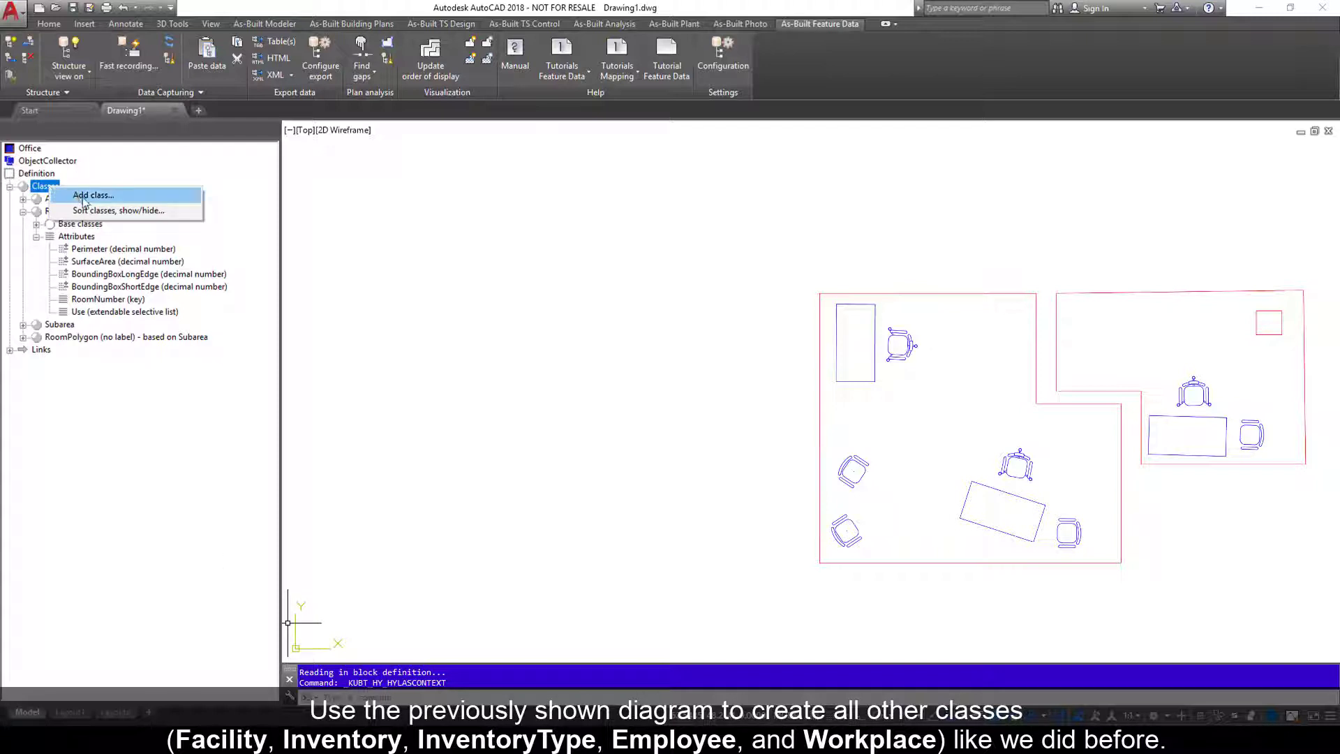
{"action": "left_click", "coordinate": [83, 195]}
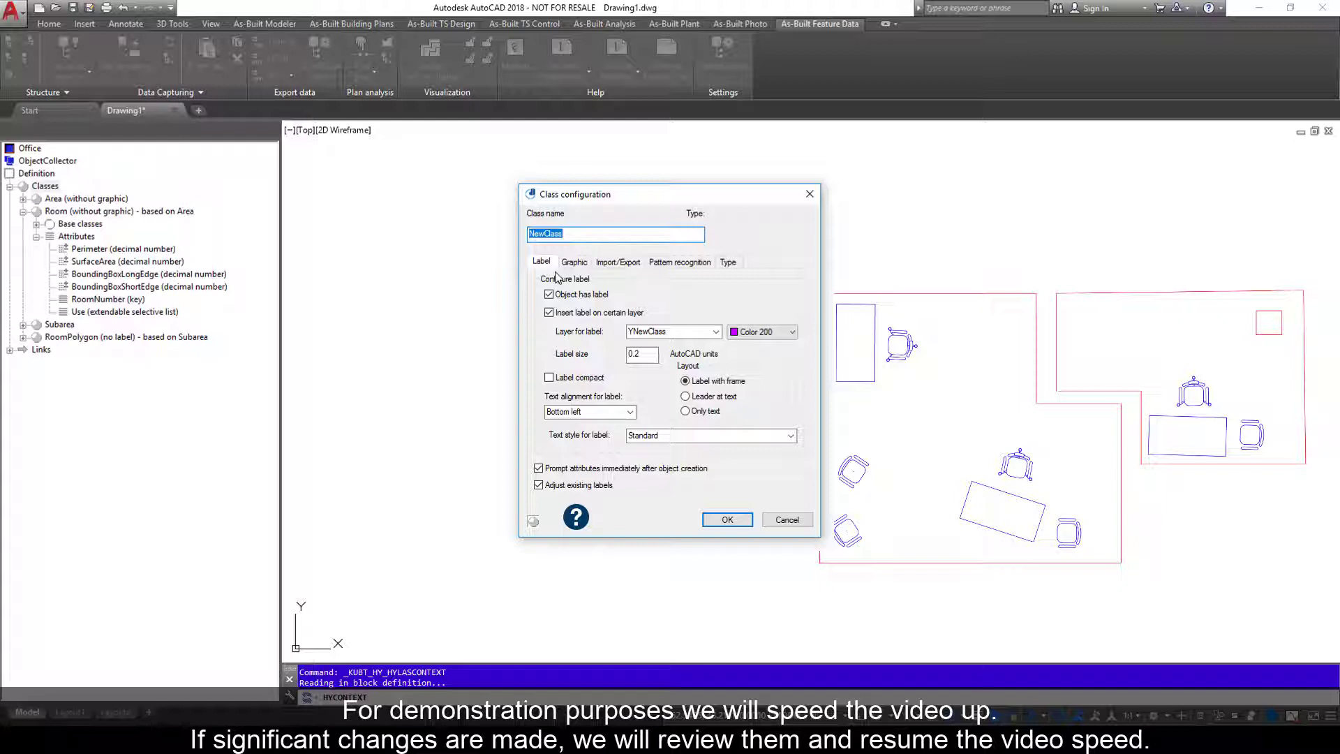
{"action": "type", "text": "Facility"}
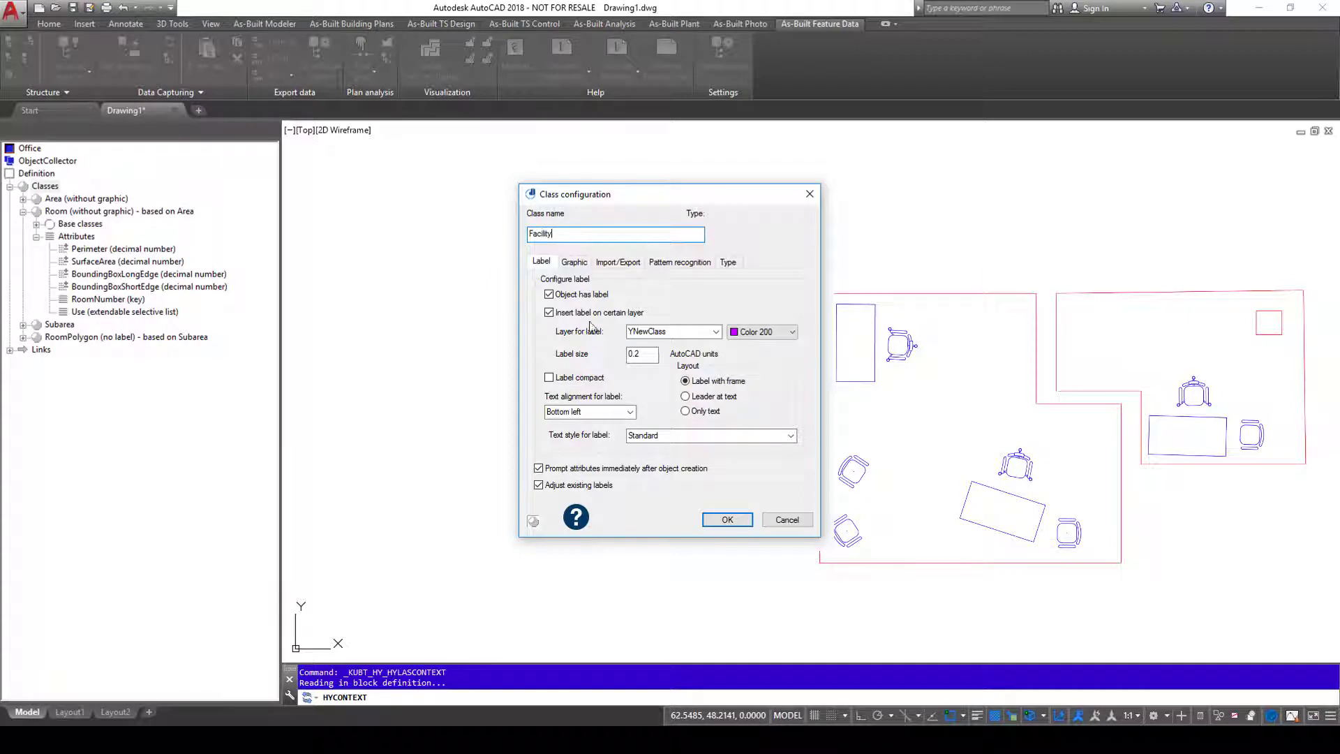
{"action": "double_click", "coordinate": [684, 332]}
{"action": "type", "text": "Facility"}
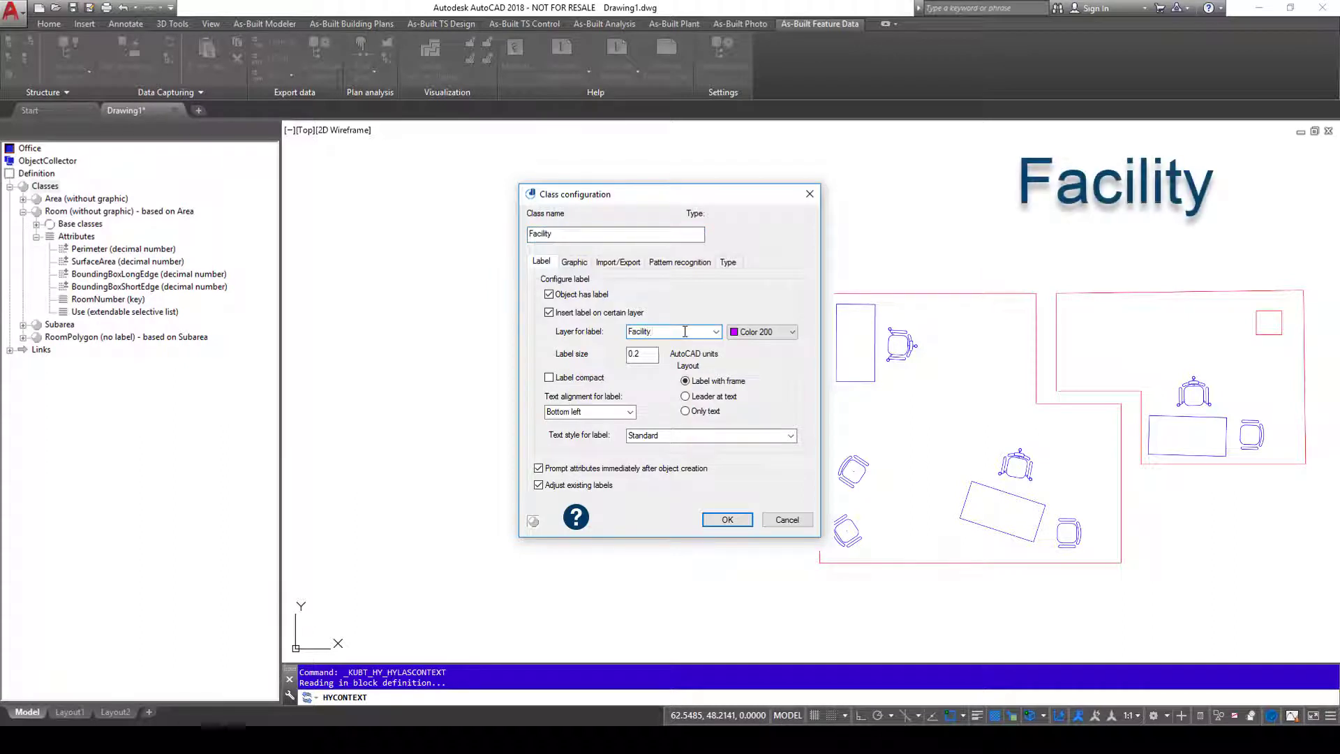
{"action": "left_click", "coordinate": [576, 263]}
{"action": "left_click", "coordinate": [545, 295]}
{"action": "left_click", "coordinate": [564, 453]}
{"action": "double_click", "coordinate": [642, 452]}
{"action": "type", "text": "Facility"}
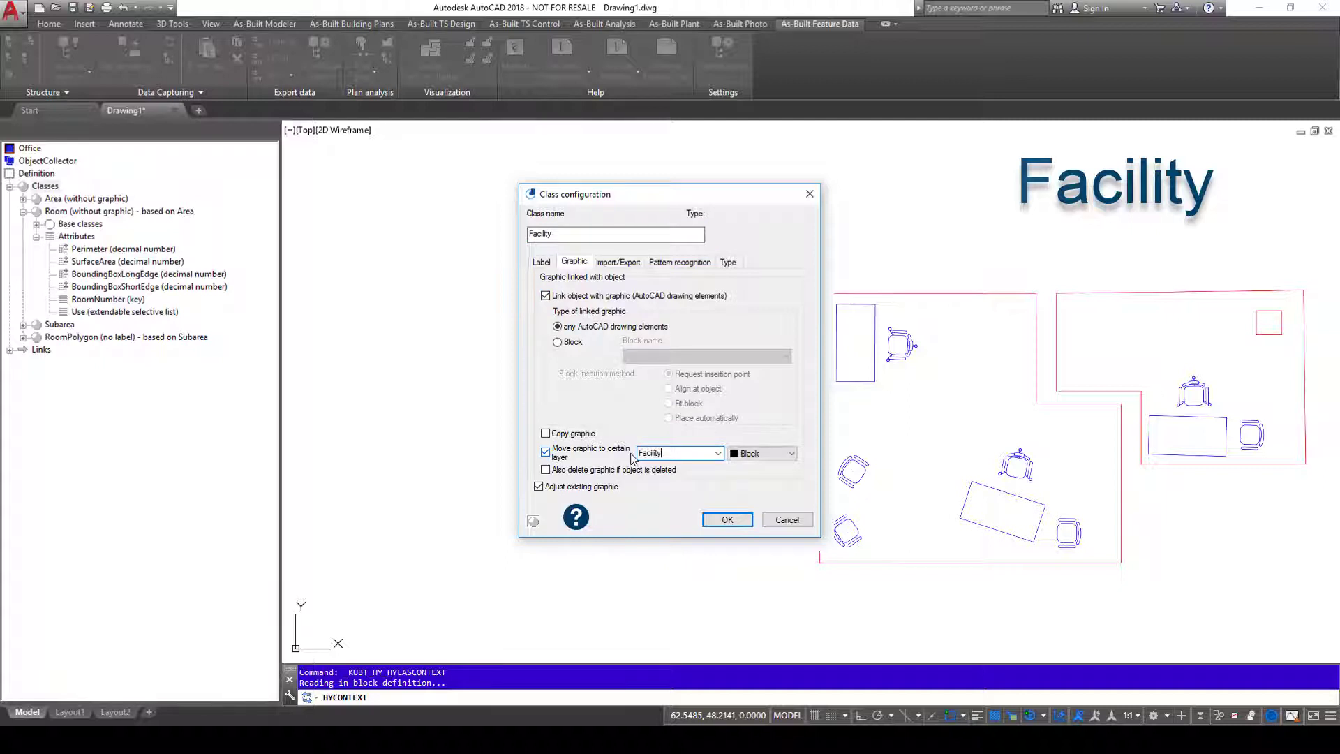
{"action": "left_click", "coordinate": [726, 519]}
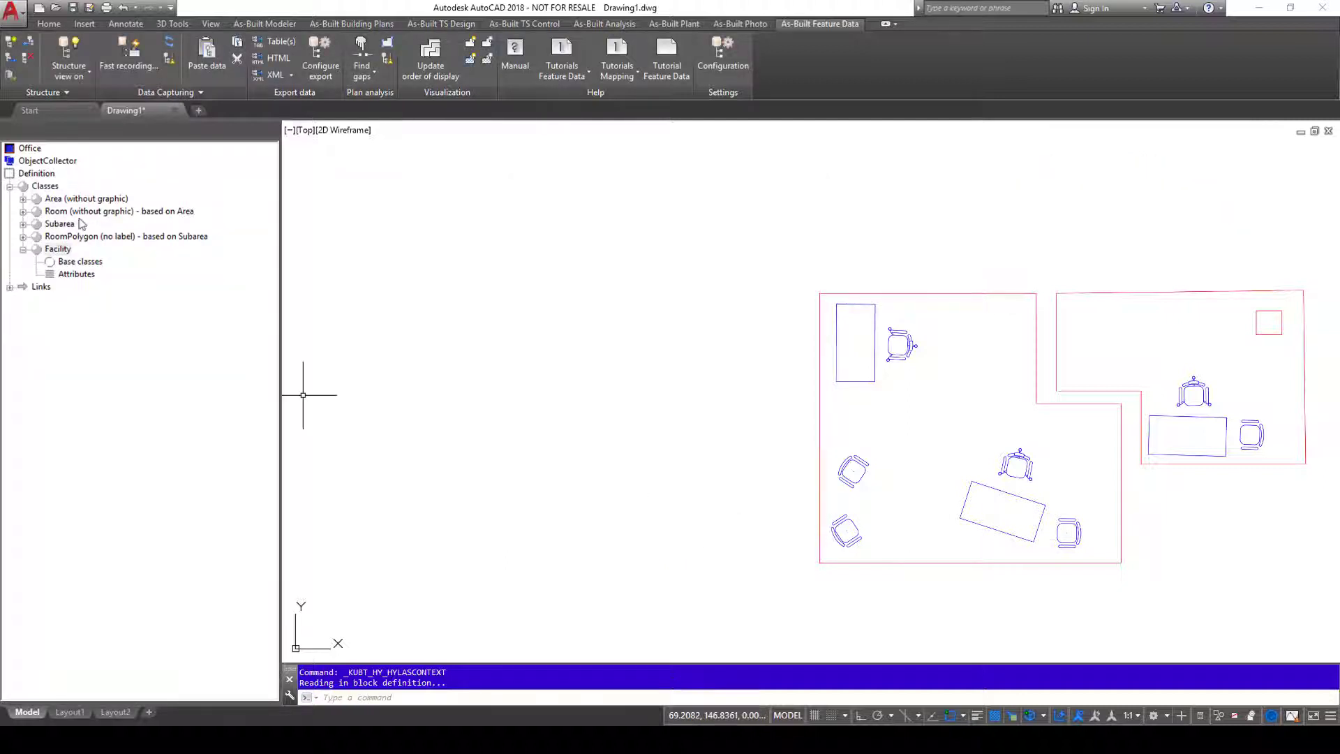
Step: Add an Inventory class on an Inventory label layer, graphic-linked, with attribute prompting off
{"action": "right_click", "coordinate": [45, 187]}
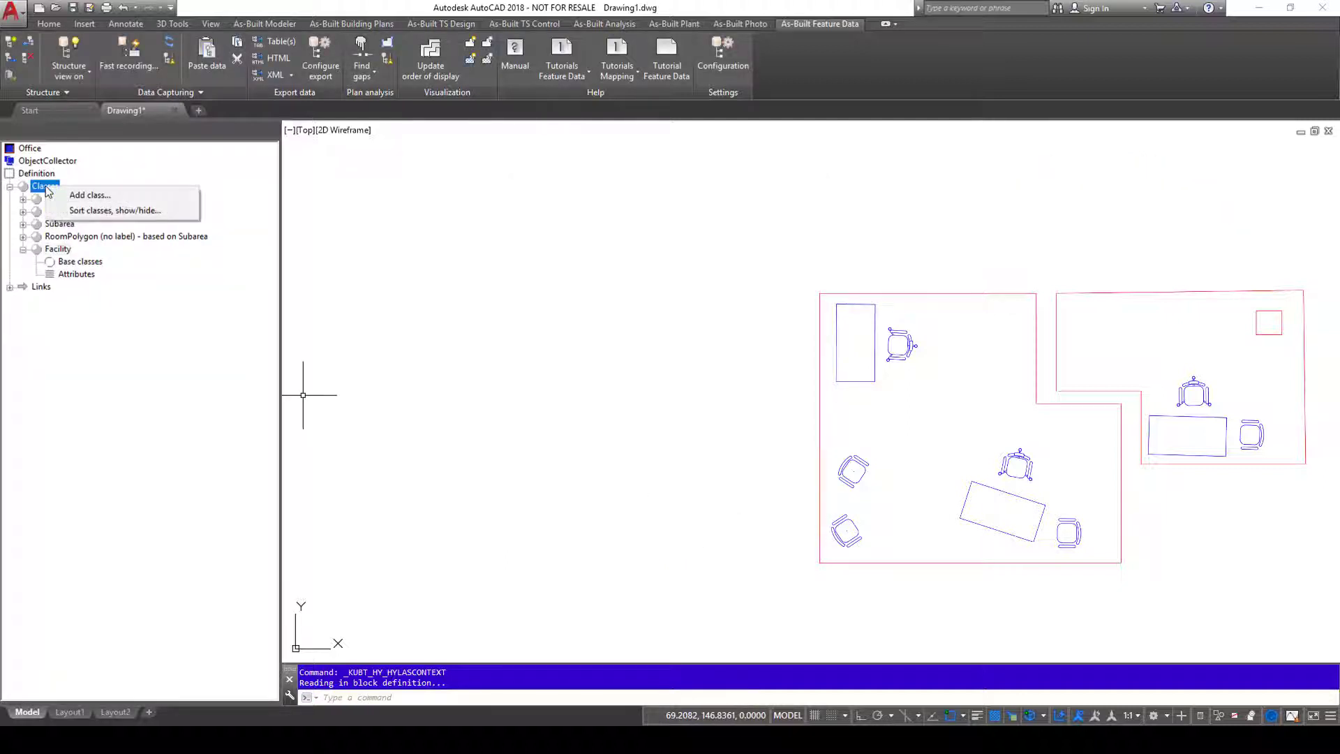
{"action": "left_click", "coordinate": [89, 196]}
{"action": "type", "text": "Inventory"}
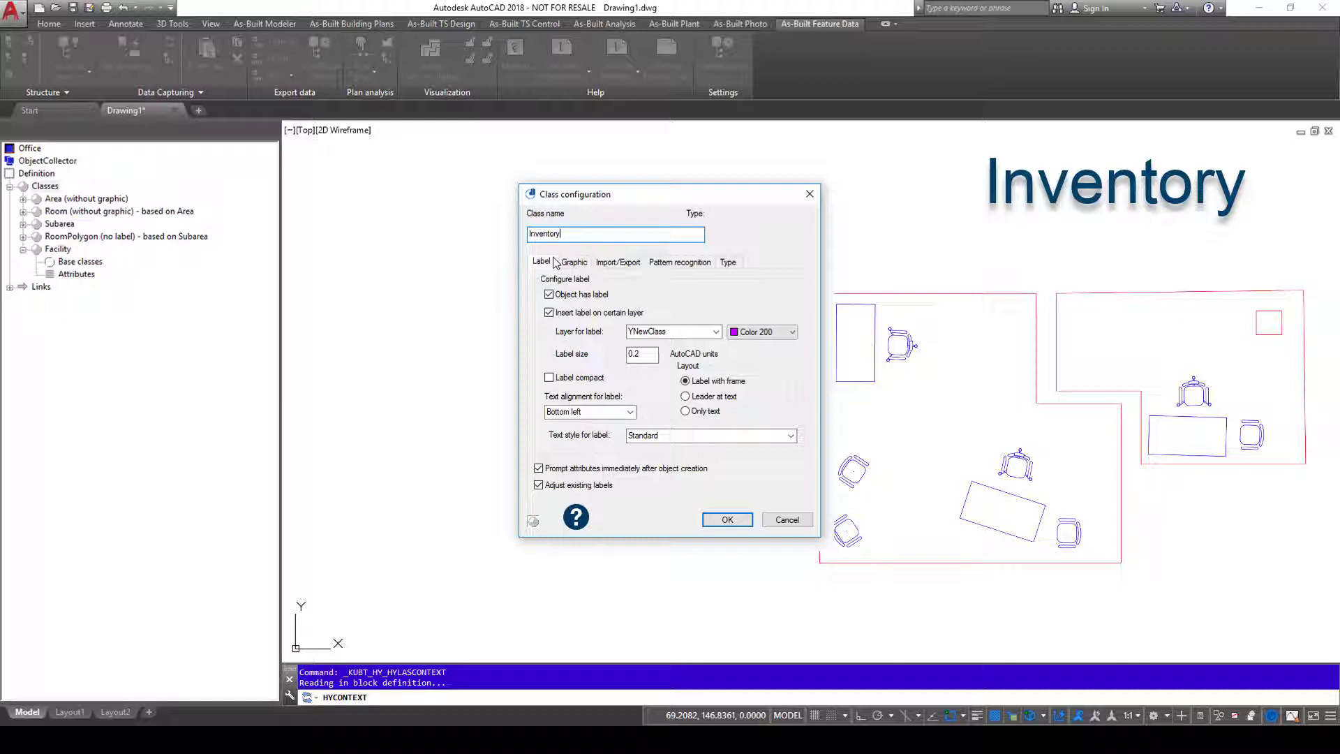
{"action": "double_click", "coordinate": [627, 332]}
{"action": "type", "text": "Iney"}
{"action": "type", "text": "ntory"}
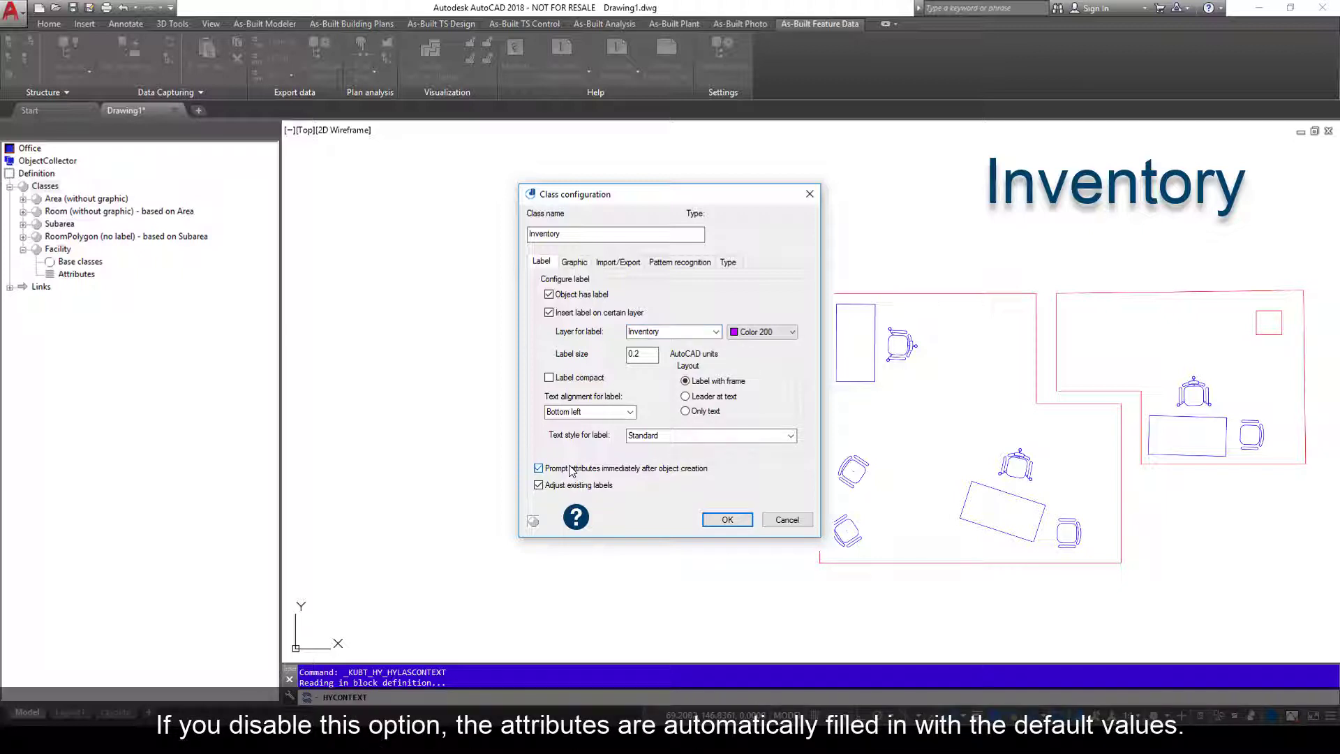
{"action": "left_click", "coordinate": [571, 471]}
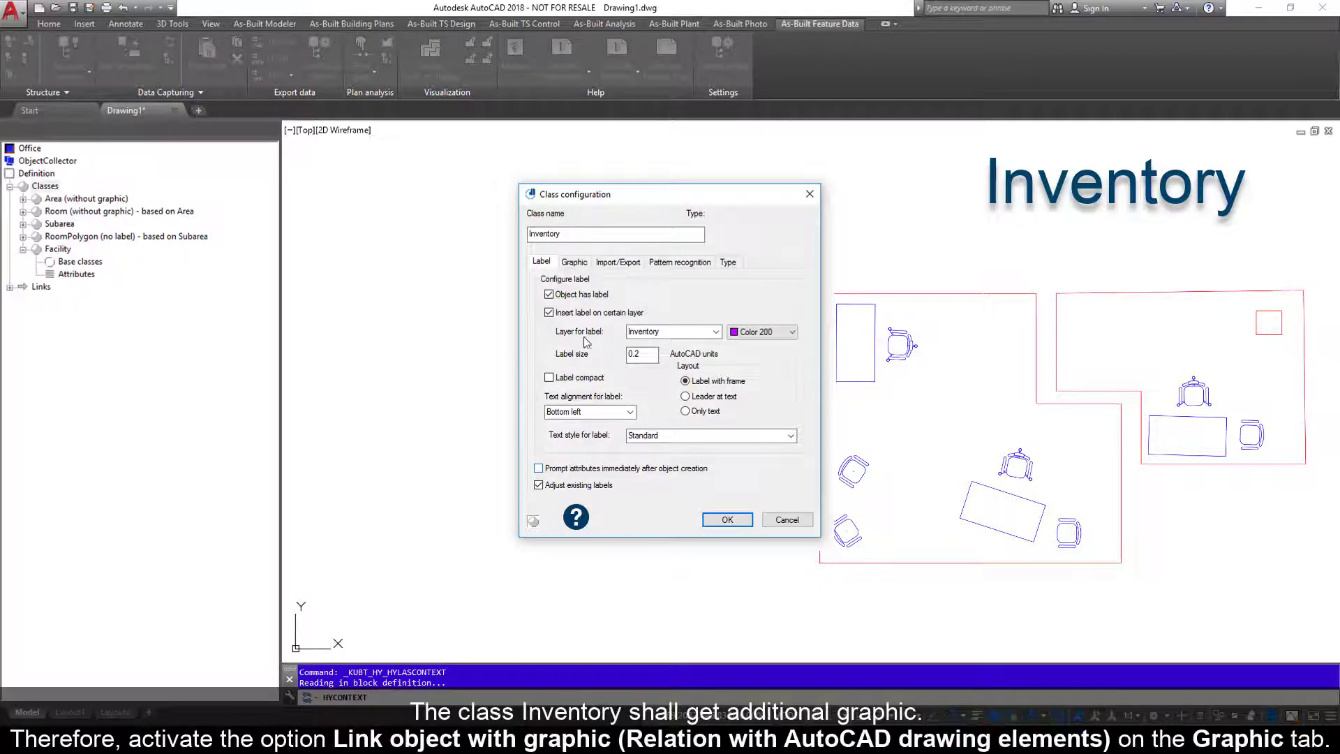
{"action": "left_click", "coordinate": [575, 262]}
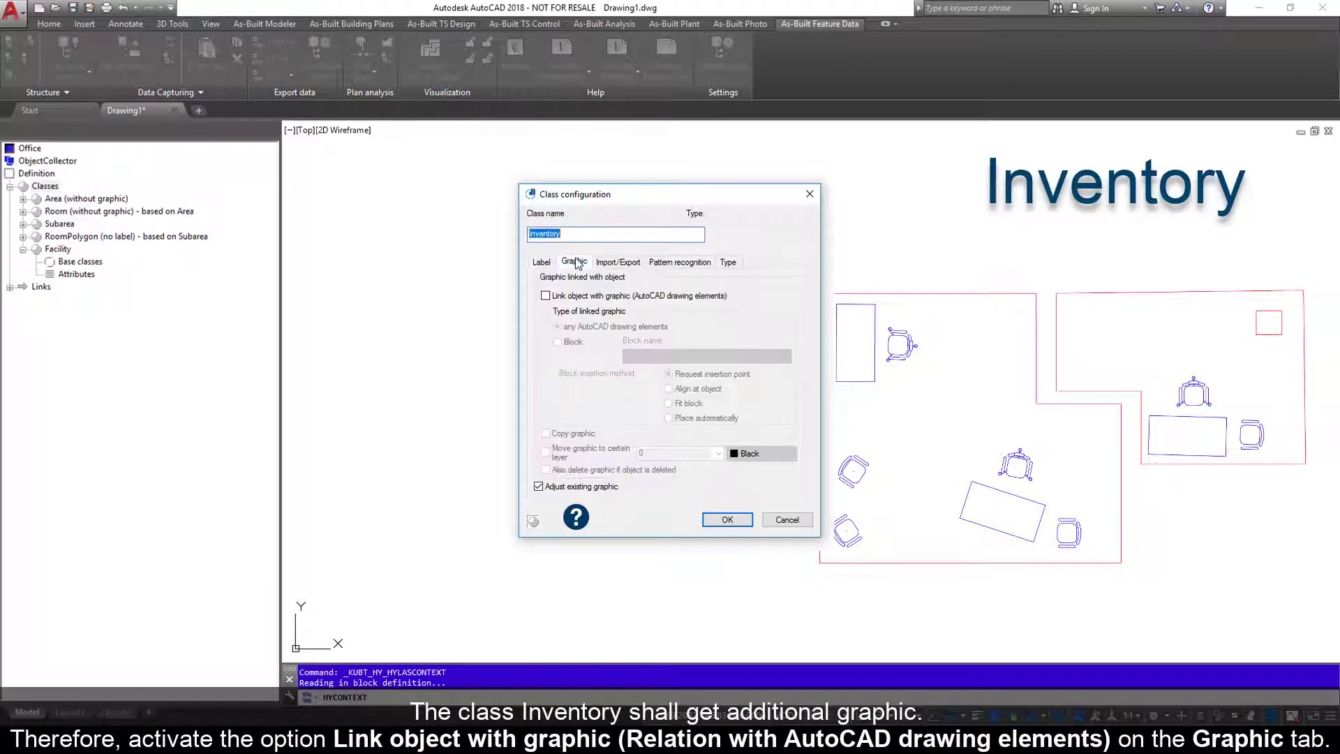
{"action": "left_click", "coordinate": [547, 297]}
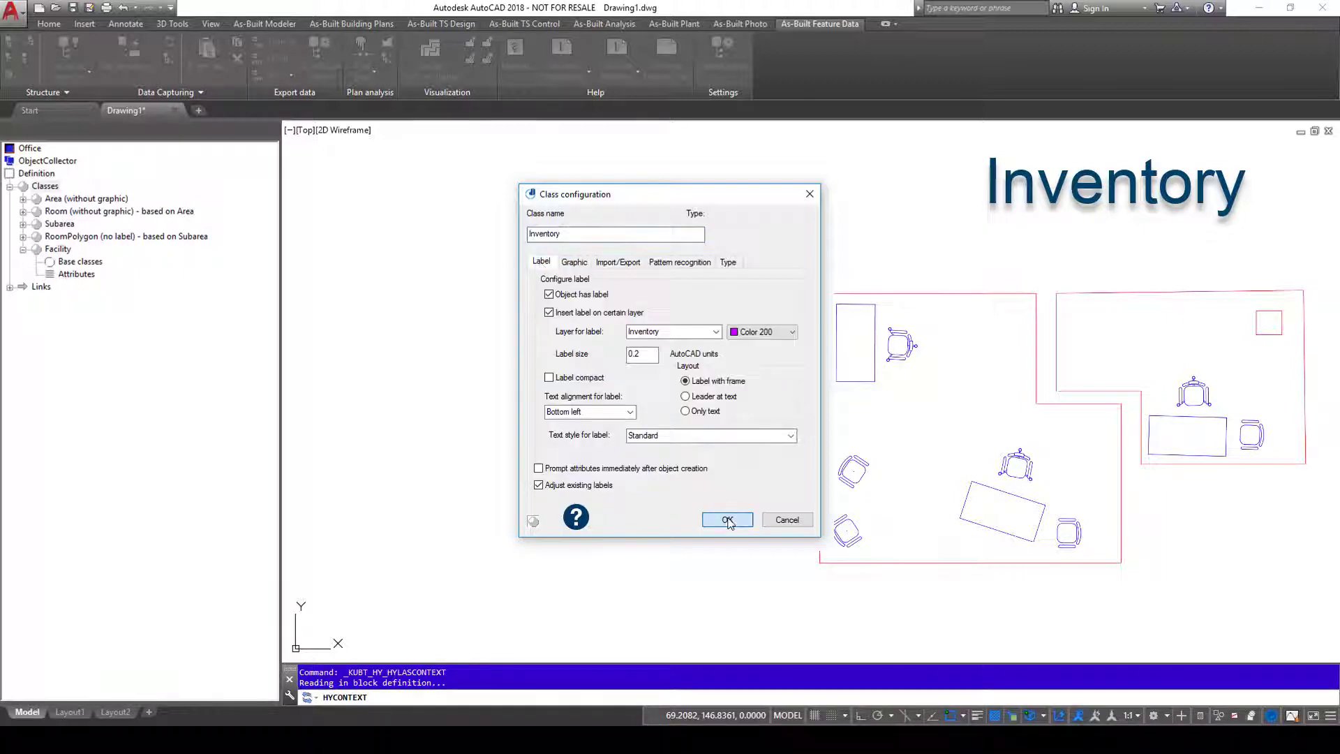
{"action": "left_click", "coordinate": [728, 520]}
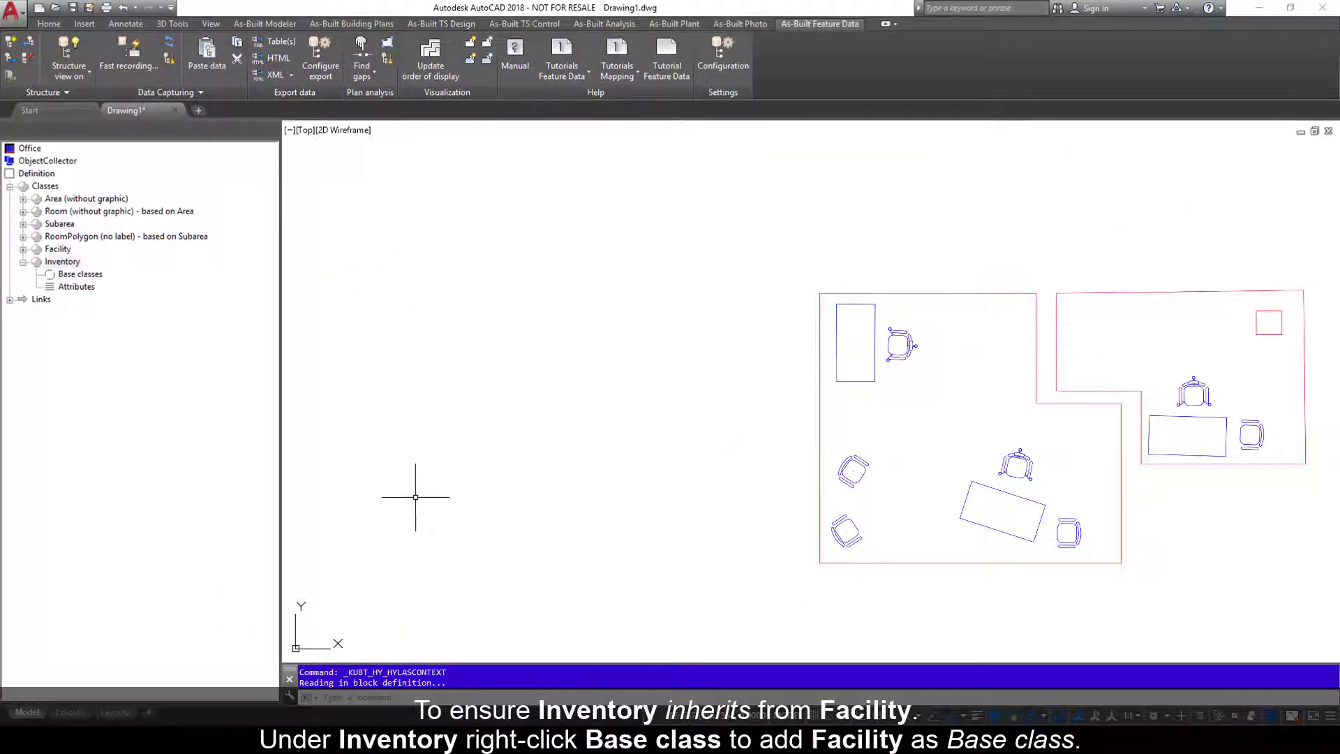
Step: Make Facility the base class of Inventory
{"action": "right_click", "coordinate": [86, 277]}
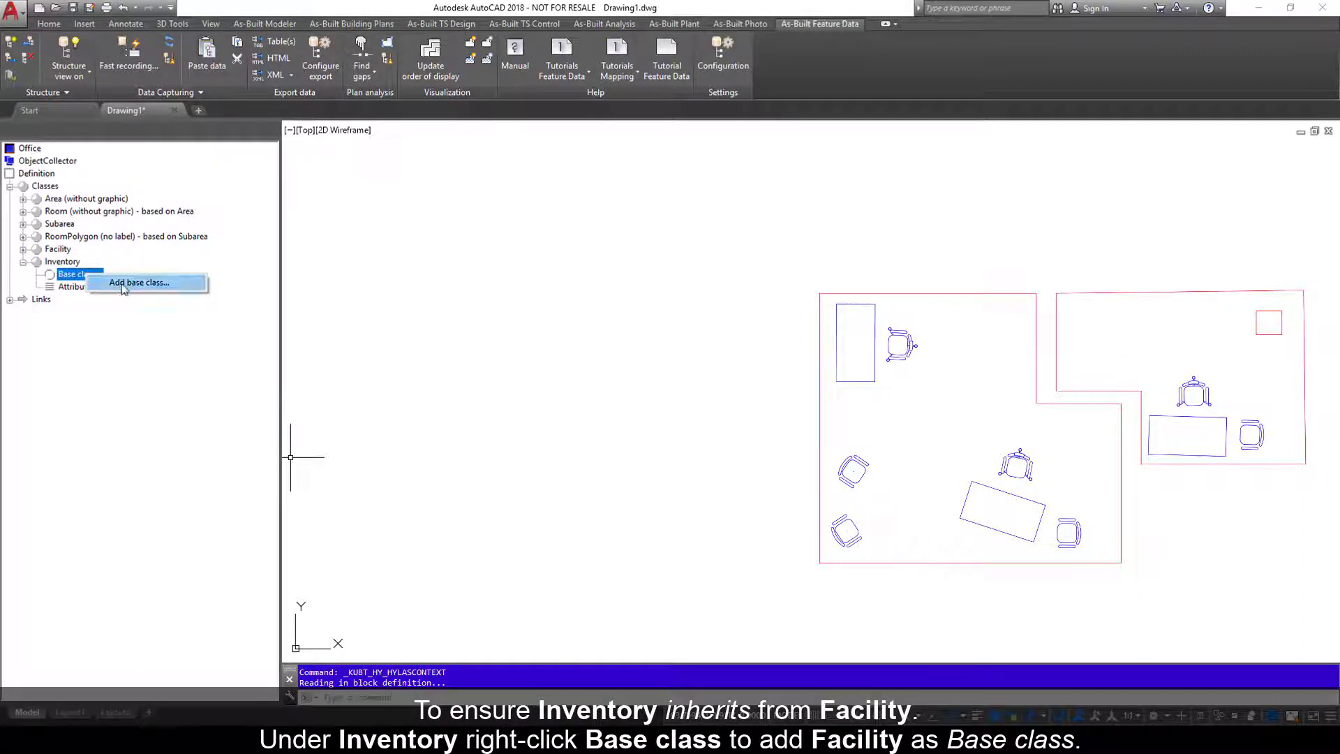
{"action": "left_click", "coordinate": [167, 285]}
{"action": "left_click", "coordinate": [646, 352]}
{"action": "left_click", "coordinate": [614, 404]}
{"action": "left_click", "coordinate": [733, 376]}
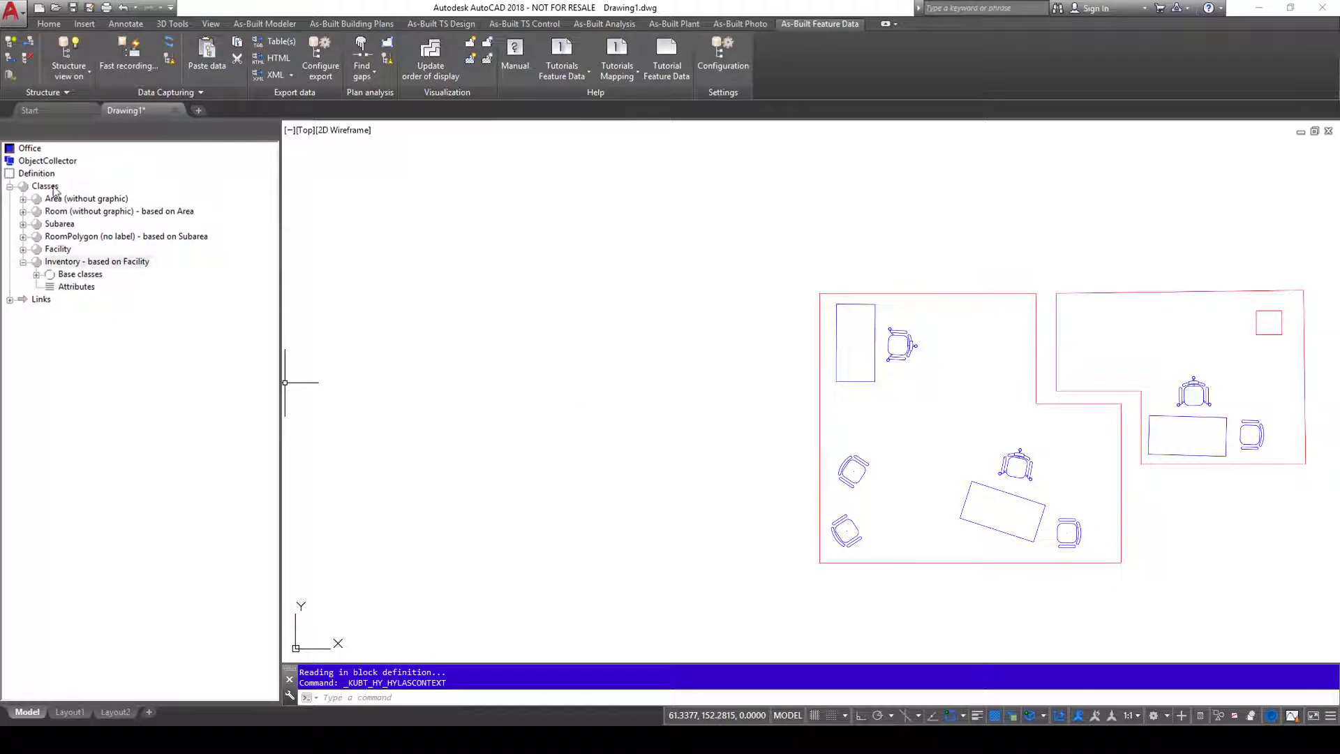
Step: Add an InventoryNumber key attribute to Inventory with base value I01
{"action": "right_click", "coordinate": [79, 287]}
{"action": "left_click", "coordinate": [130, 295]}
{"action": "type", "text": "InventoryNumber"}
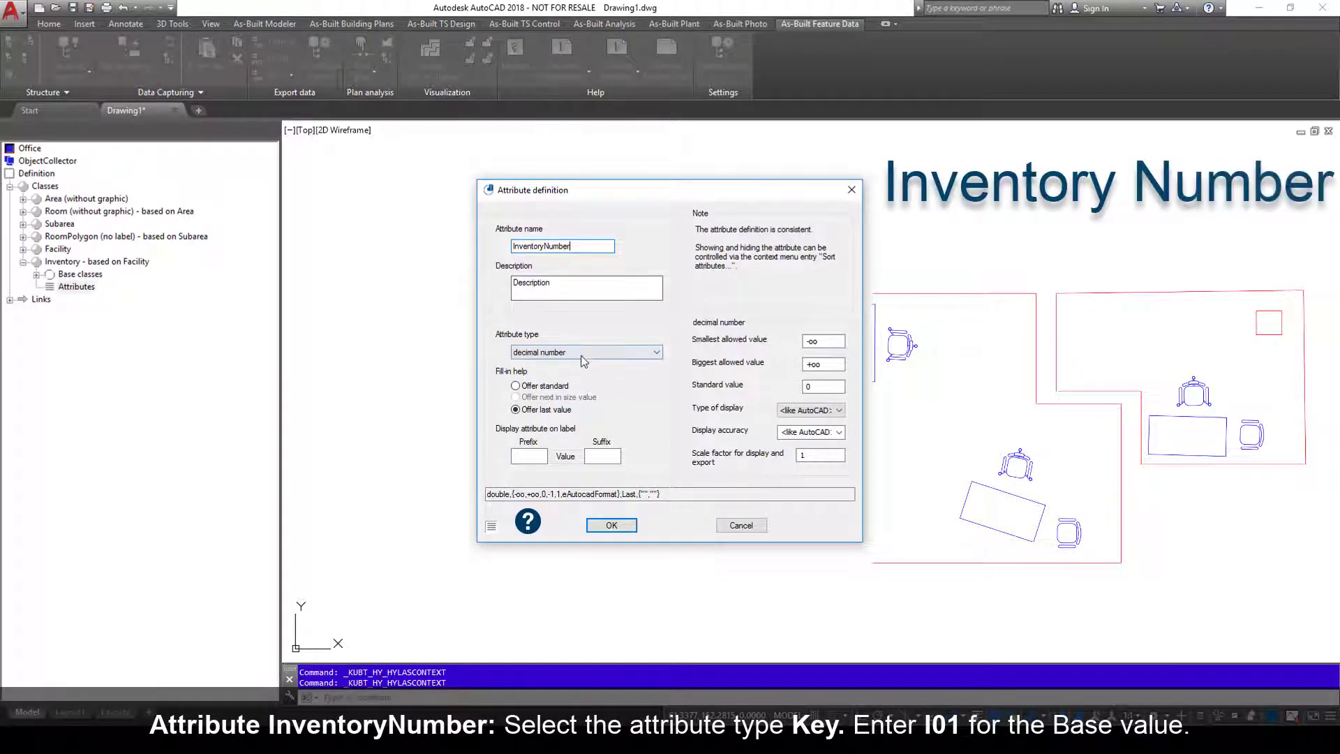
{"action": "left_click", "coordinate": [585, 352]}
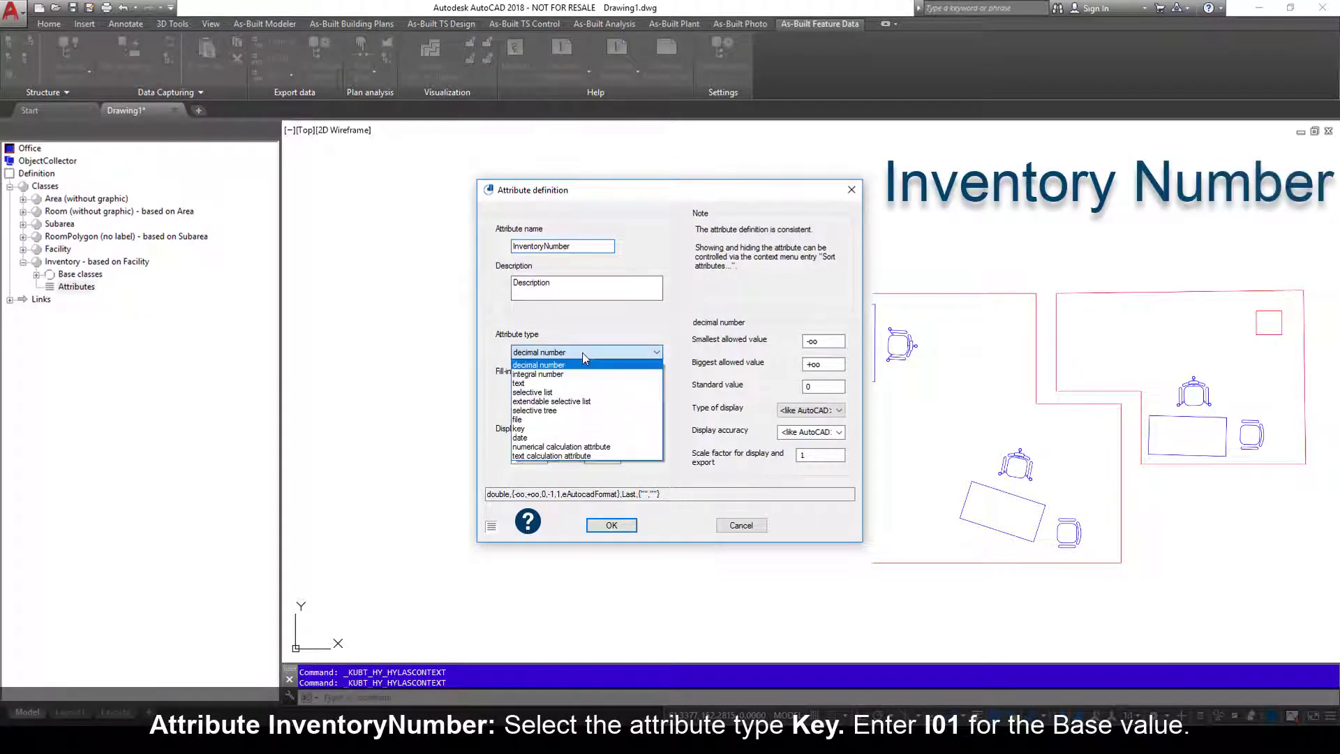
{"action": "left_click", "coordinate": [519, 428]}
{"action": "double_click", "coordinate": [693, 362]}
{"action": "type", "text": "I0"}
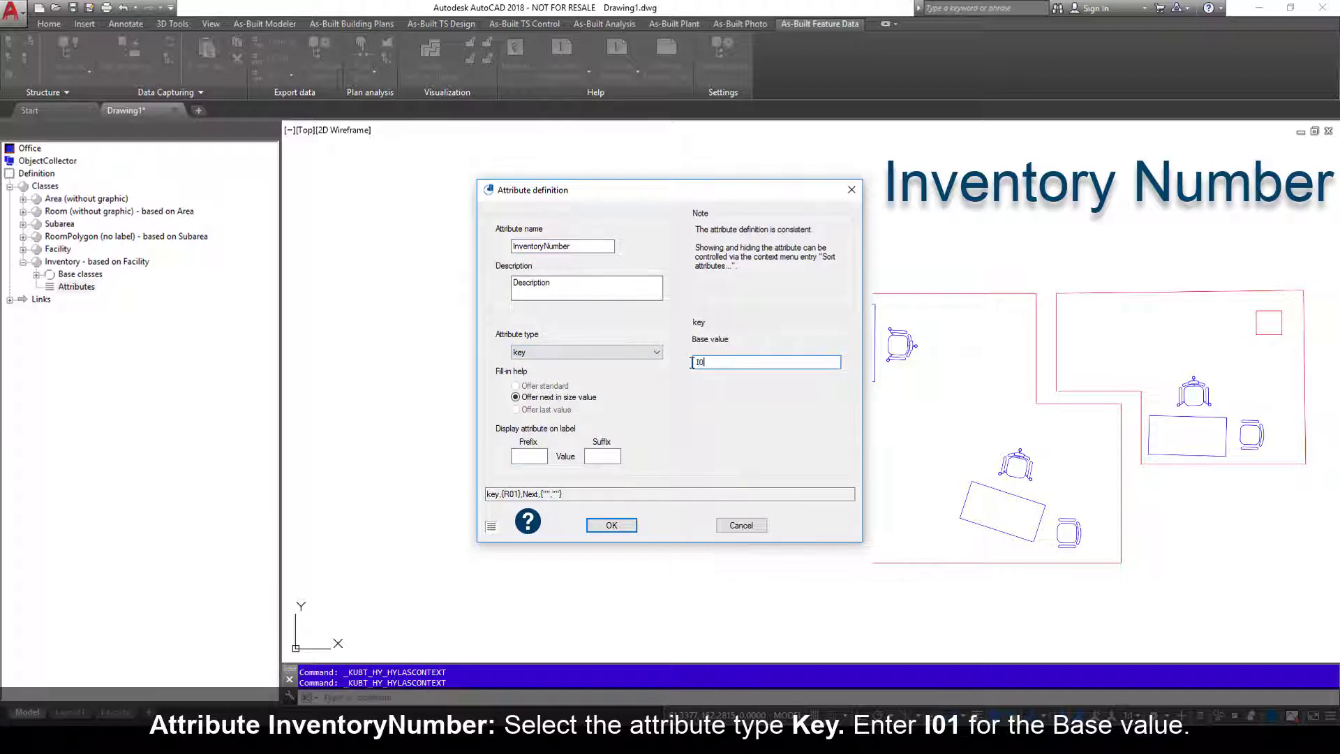
{"action": "type", "text": "1"}
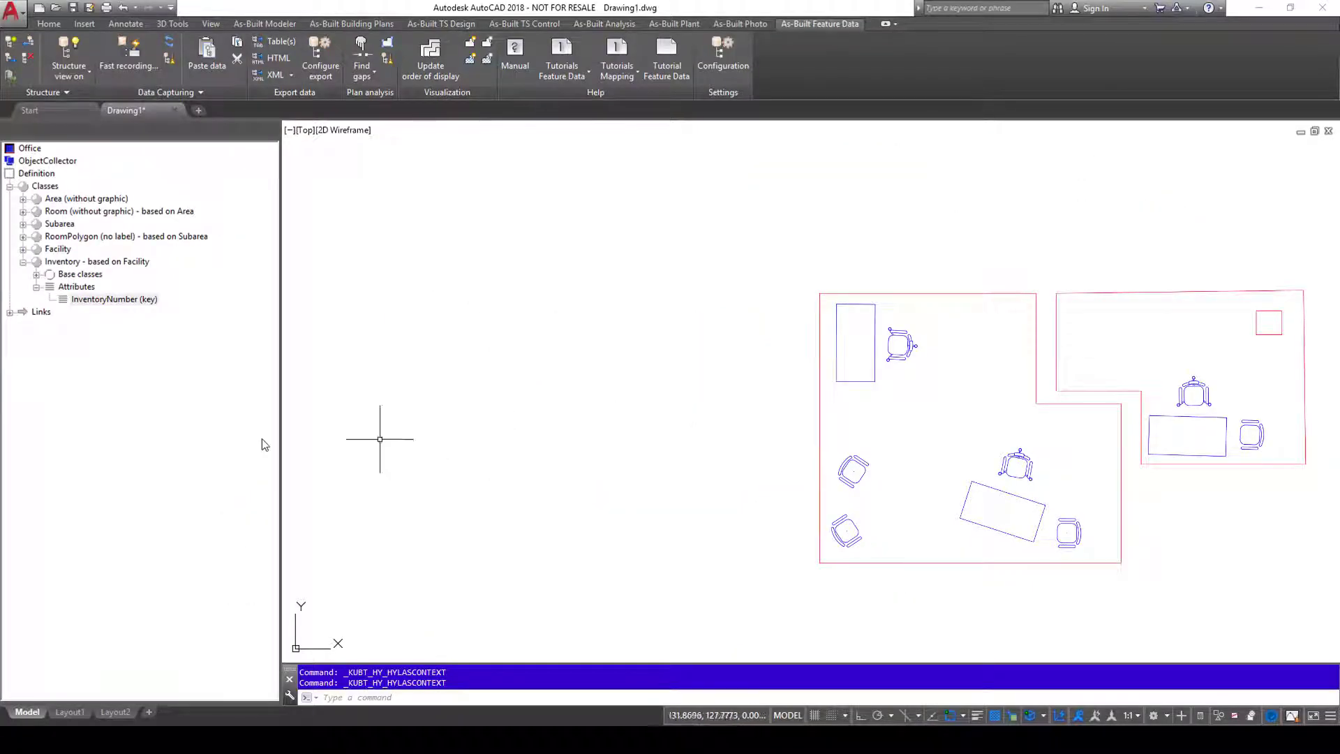
Step: Add an InventoryType class with its label turned off
{"action": "right_click", "coordinate": [46, 187]}
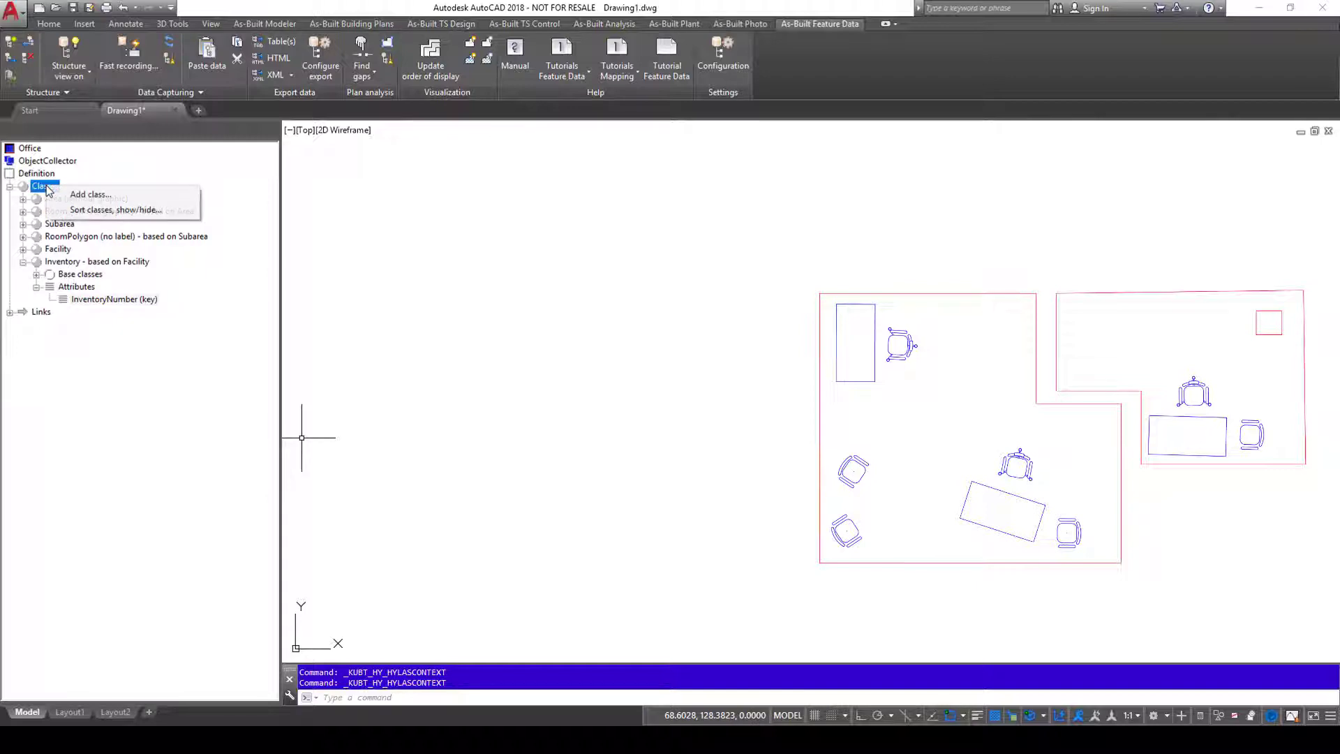
{"action": "left_click", "coordinate": [102, 195]}
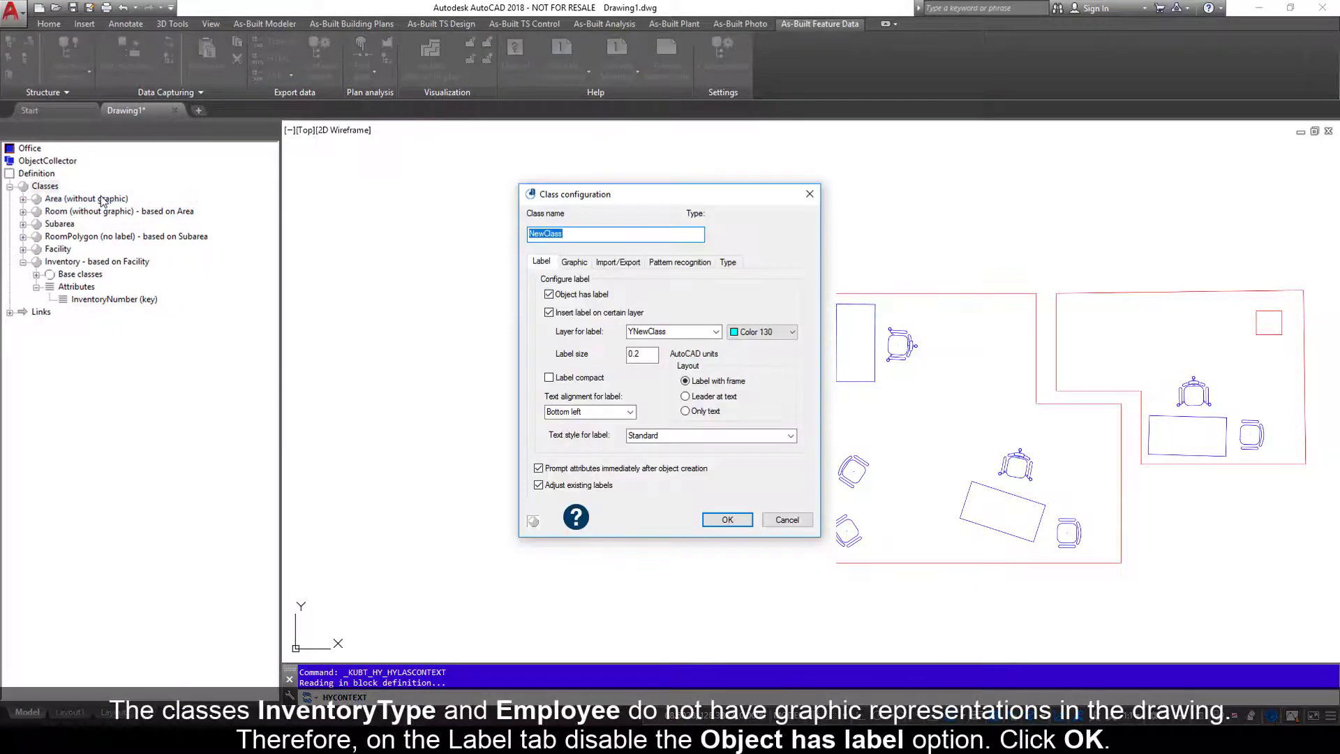
{"action": "type", "text": "Inve"}
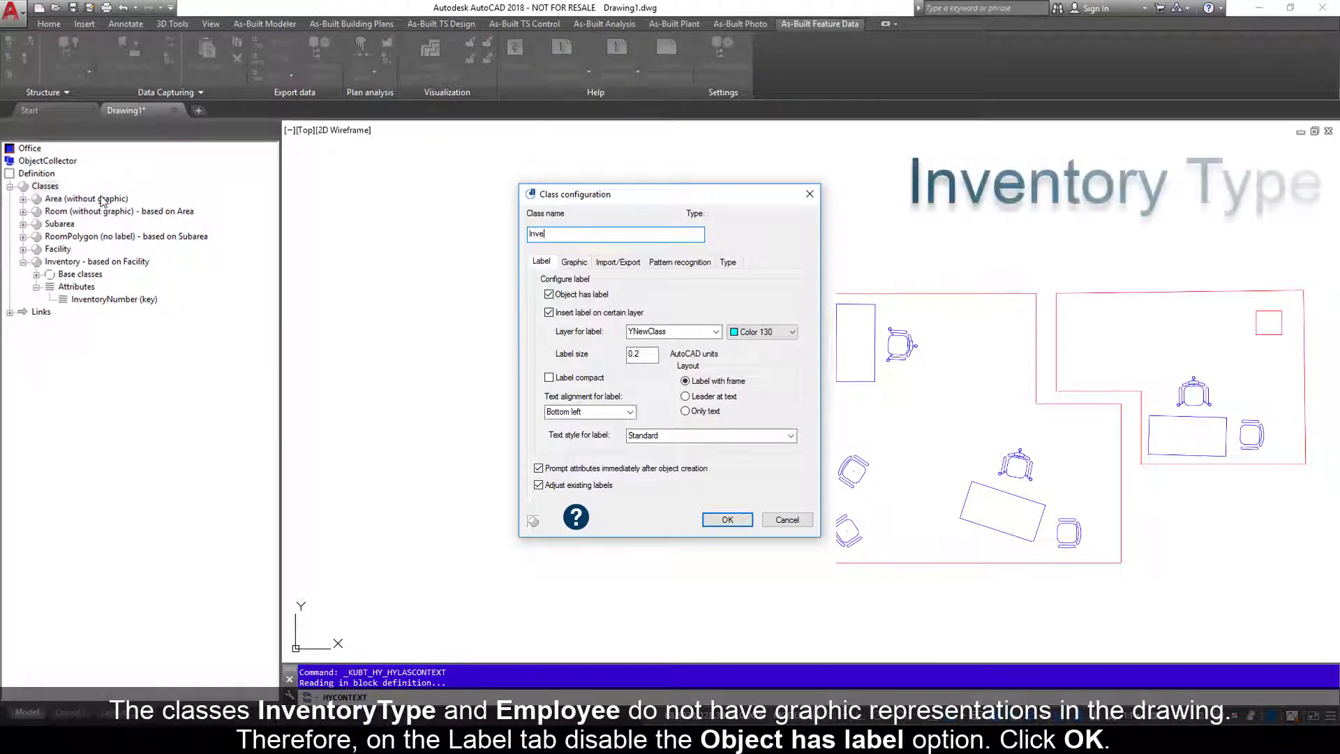
{"action": "type", "text": "ntoryType"}
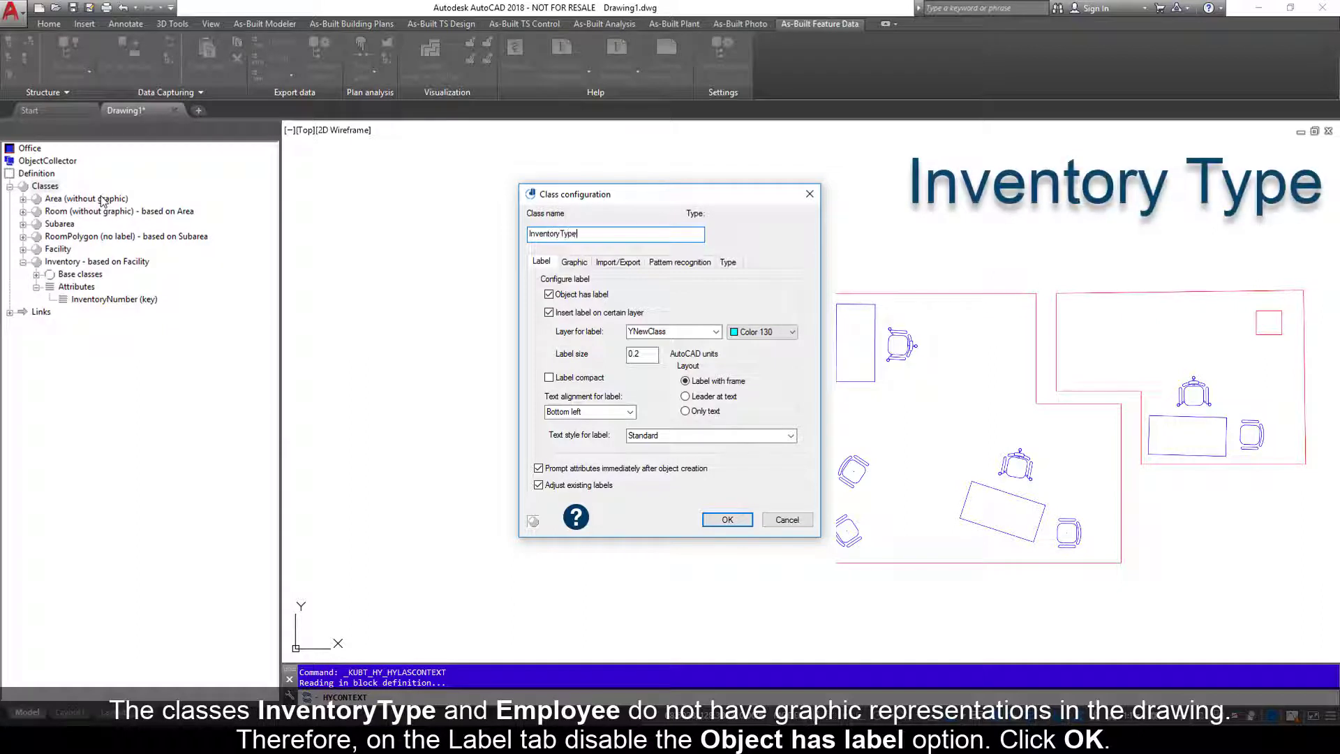
{"action": "left_click", "coordinate": [551, 294]}
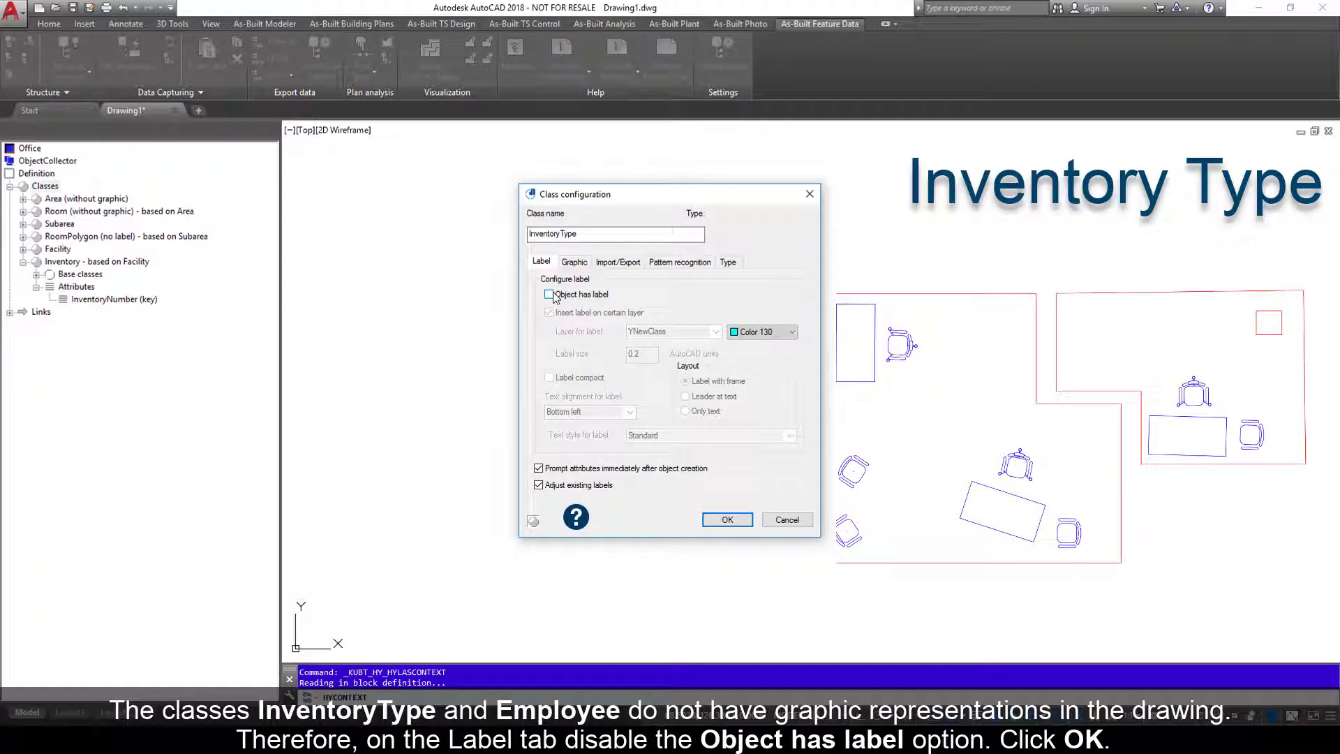
{"action": "left_click", "coordinate": [720, 522]}
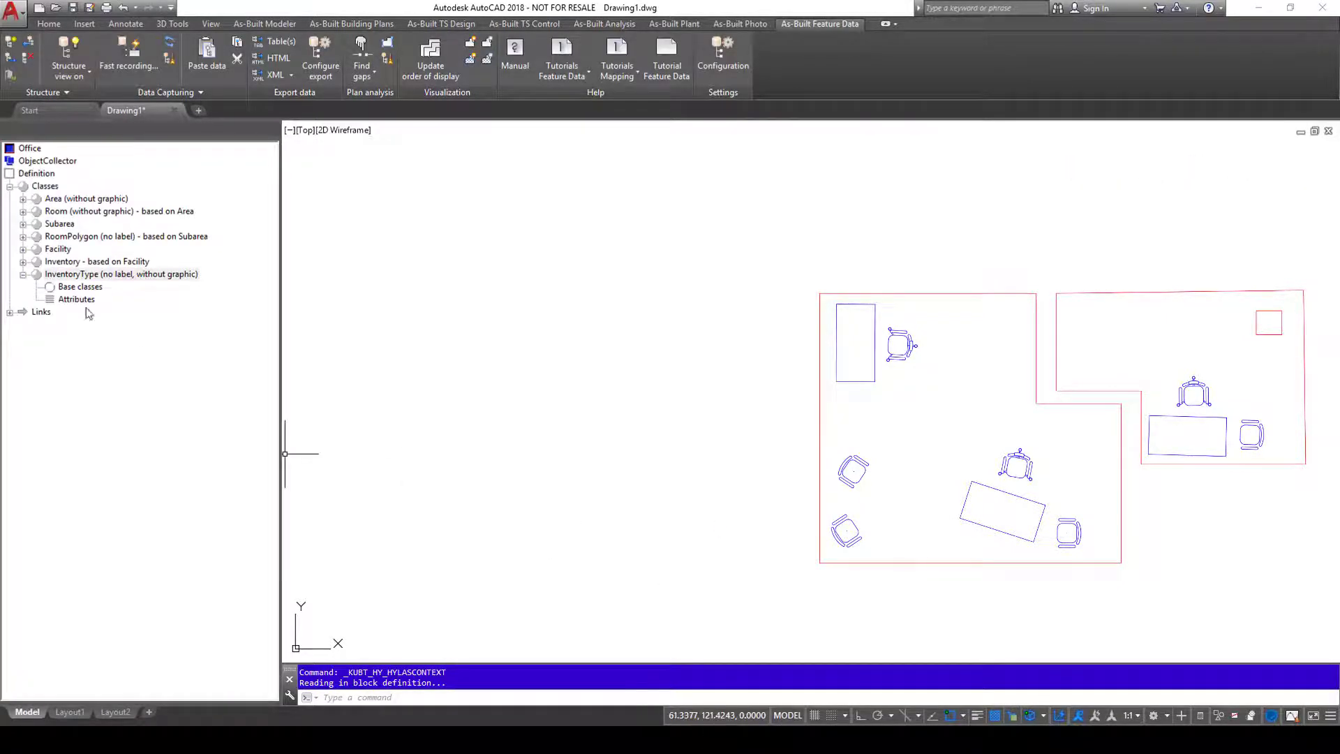
Step: Add a Description selective-list attribute with values Office Chair, Chair and Table
{"action": "right_click", "coordinate": [77, 298]}
{"action": "left_click", "coordinate": [115, 305]}
{"action": "type", "text": "Description"}
{"action": "left_click", "coordinate": [585, 352]}
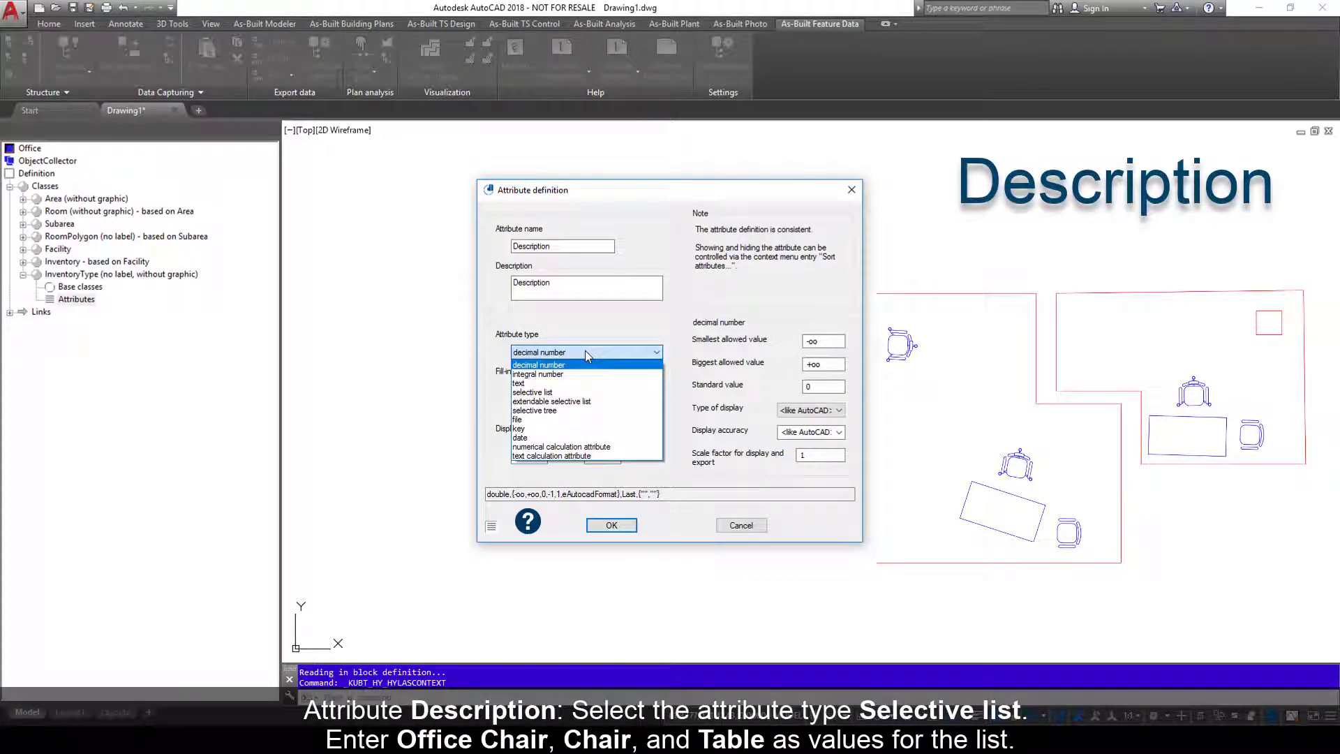
{"action": "left_click", "coordinate": [532, 392]}
{"action": "left_click_drag", "start_coordinate": [722, 371], "coordinate": [687, 342]}
{"action": "type", "text": "Office"}
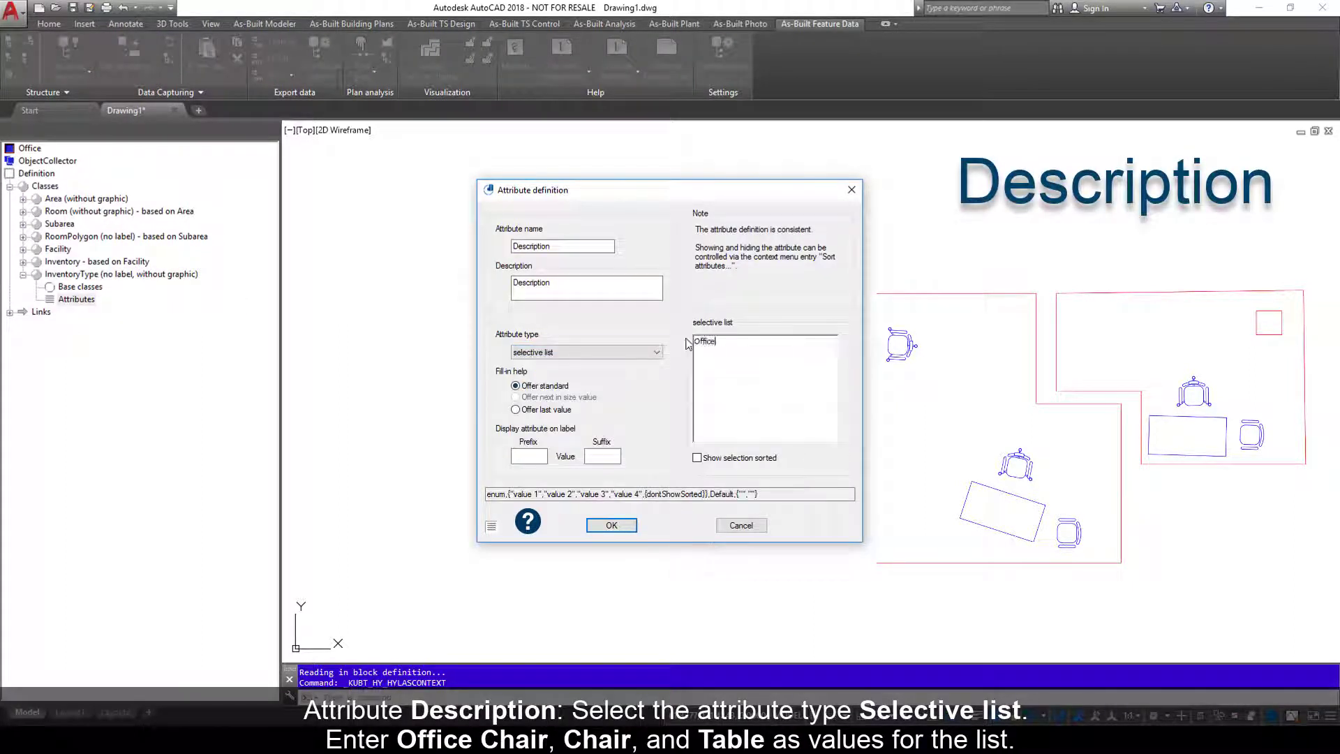
{"action": "type", "text": " Chair"}
{"action": "key", "text": "Return"}
{"action": "type", "text": "Chair"}
{"action": "key", "text": "Return"}
{"action": "type", "text": "Table"}
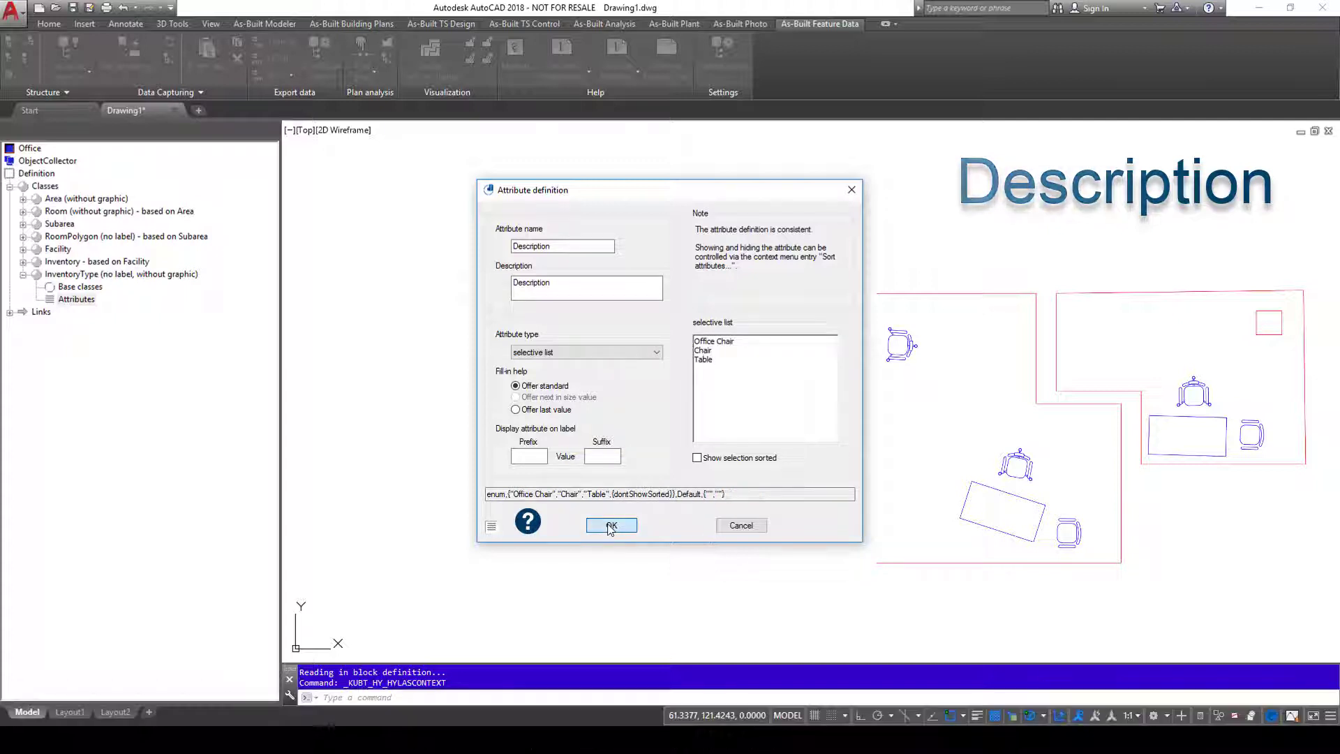
{"action": "left_click", "coordinate": [610, 524]}
Step: Add a Price decimal-number attribute with display accuracy 0.01
{"action": "right_click", "coordinate": [76, 299]}
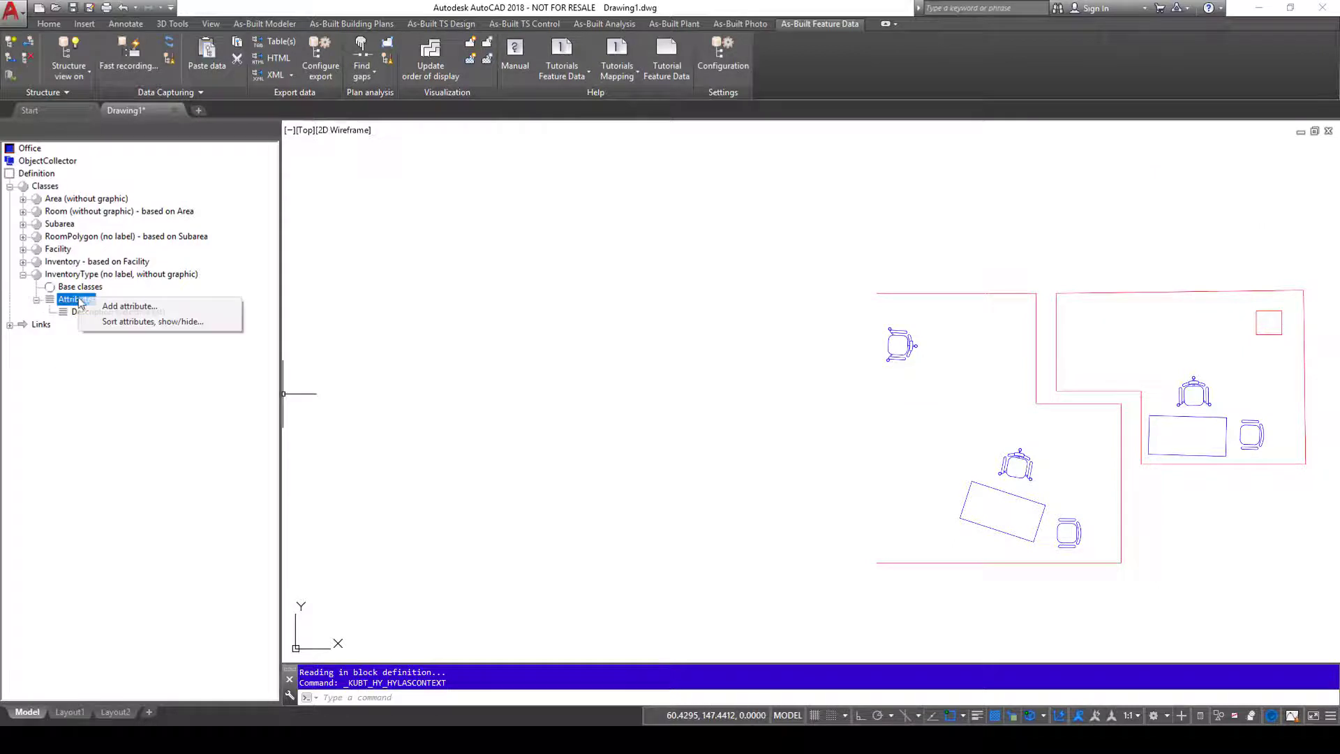
{"action": "left_click", "coordinate": [130, 306]}
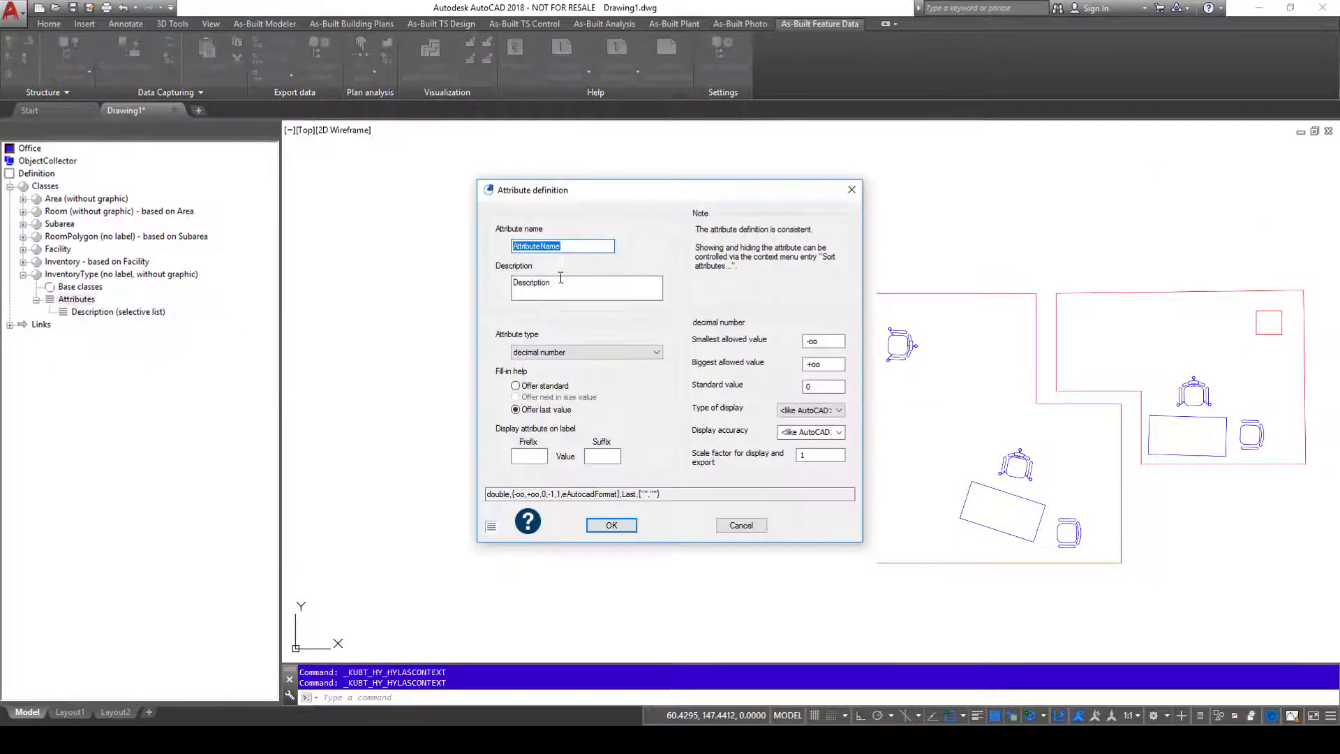
{"action": "type", "text": "Price"}
{"action": "left_click", "coordinate": [607, 352]}
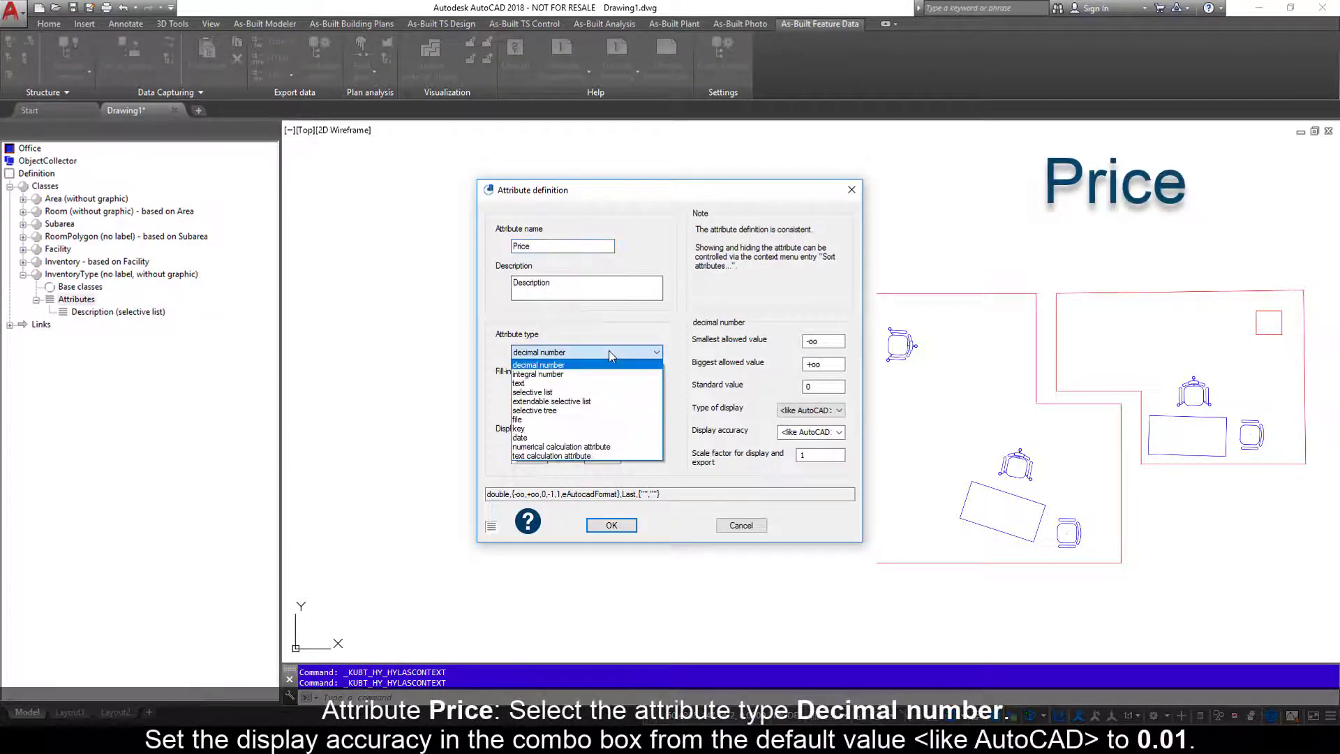
{"action": "left_click", "coordinate": [548, 364]}
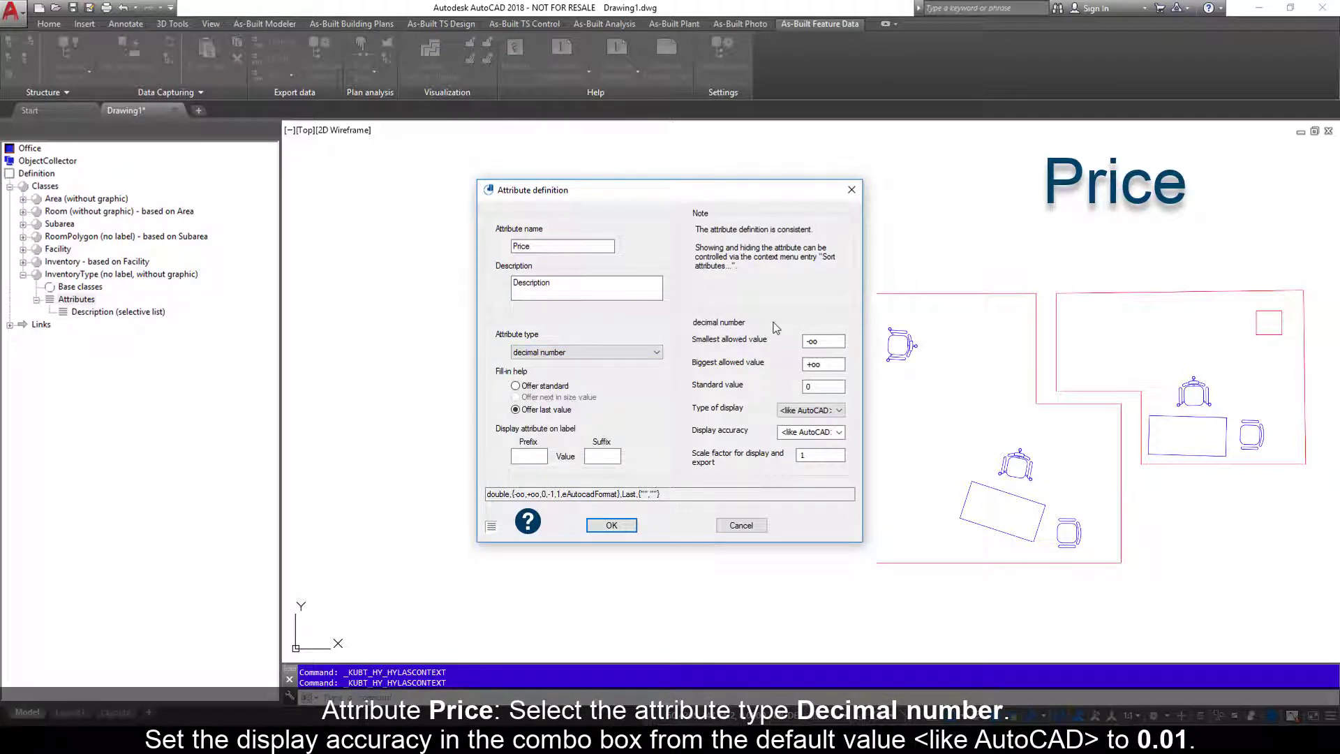
{"action": "left_click", "coordinate": [789, 410]}
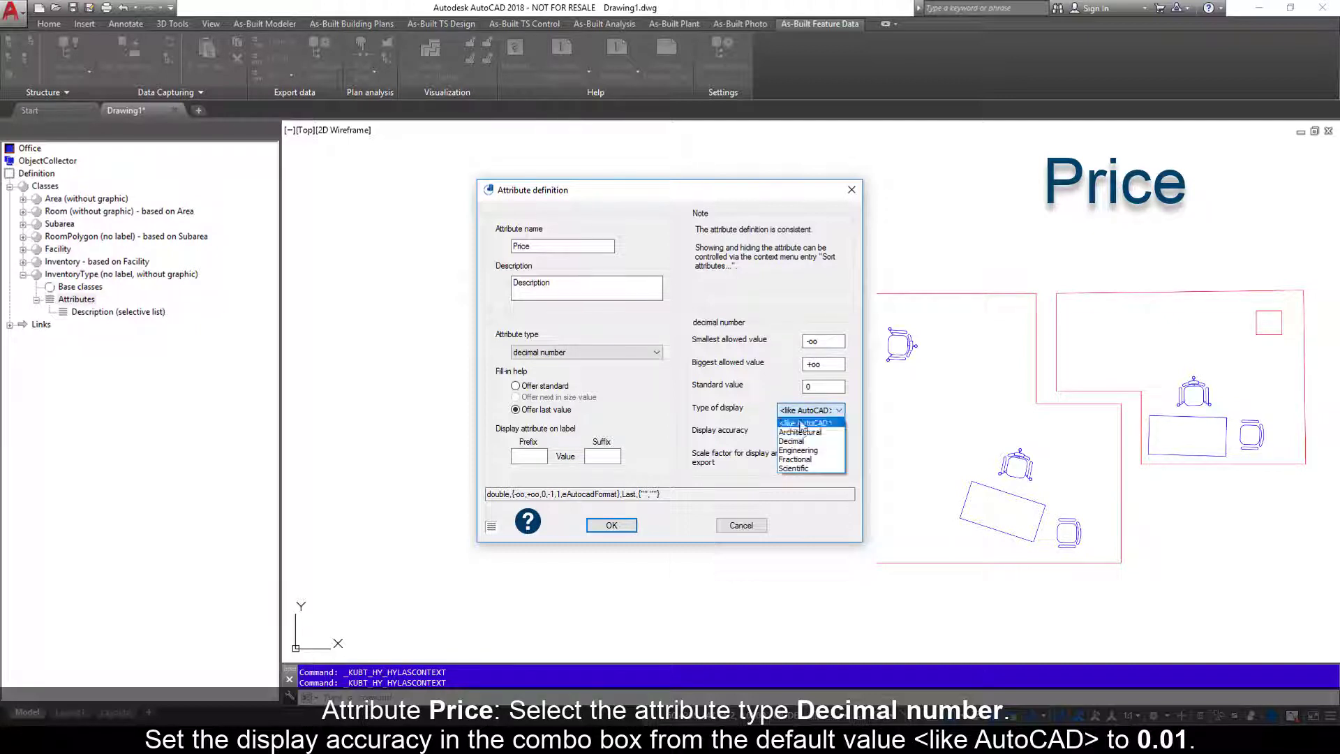
{"action": "left_click", "coordinate": [801, 423]}
{"action": "left_click", "coordinate": [809, 431]}
{"action": "left_click", "coordinate": [794, 477]}
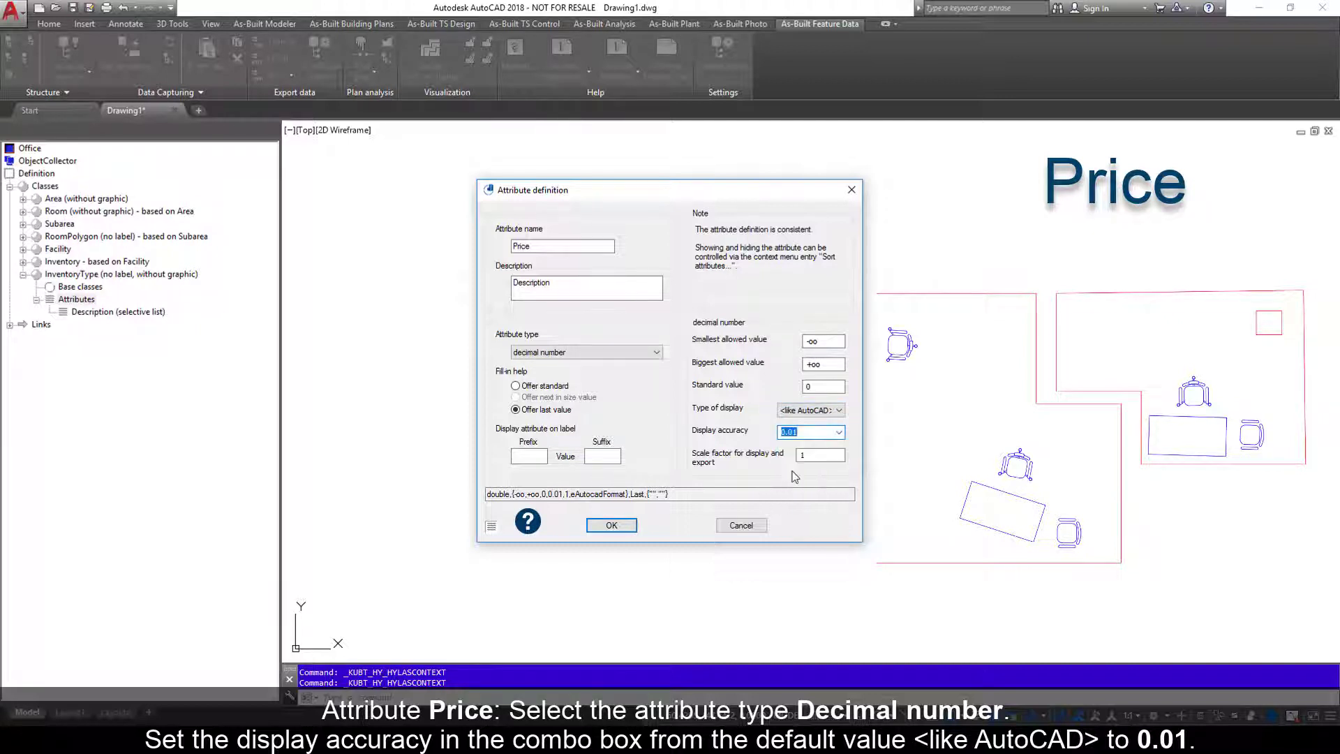
{"action": "left_click", "coordinate": [613, 525]}
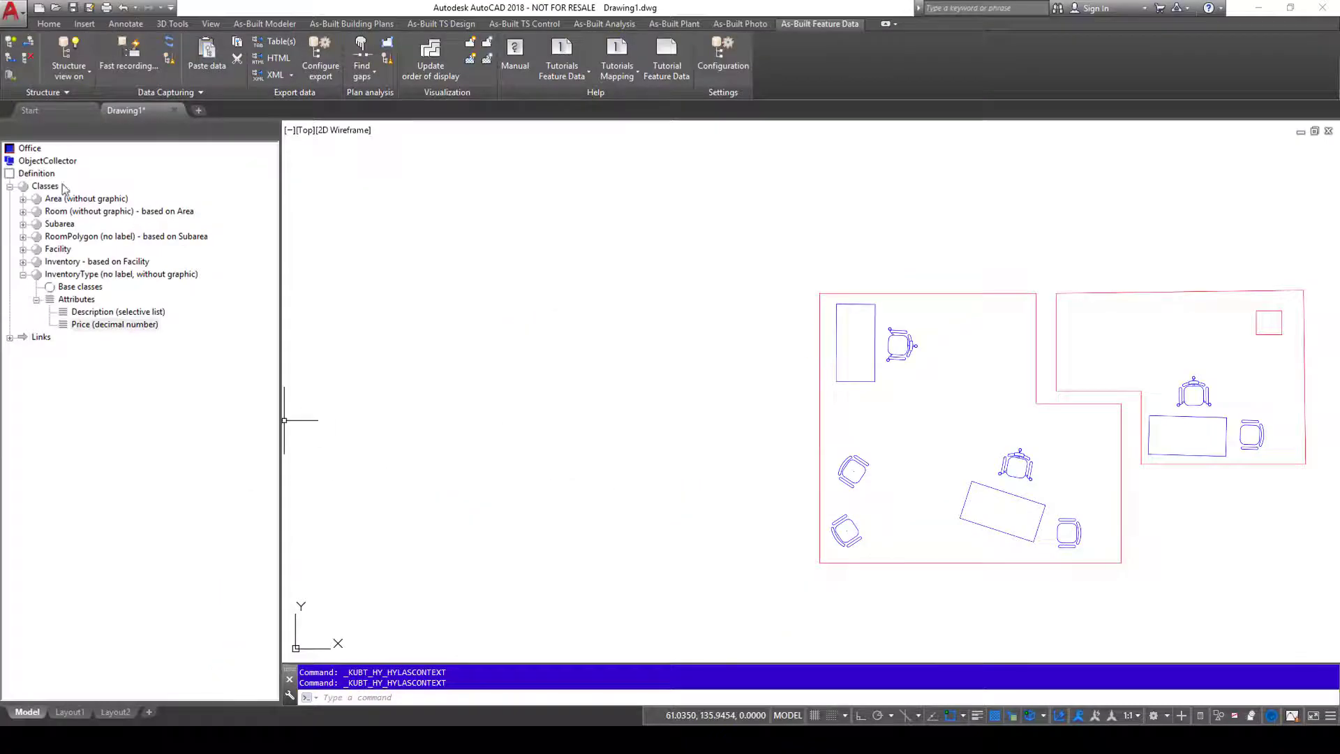
Step: Create the Employee class with label layer Employee and 'Object has label' turned off
{"action": "right_click", "coordinate": [48, 186]}
{"action": "left_click", "coordinate": [98, 196]}
{"action": "type", "text": "Employee"}
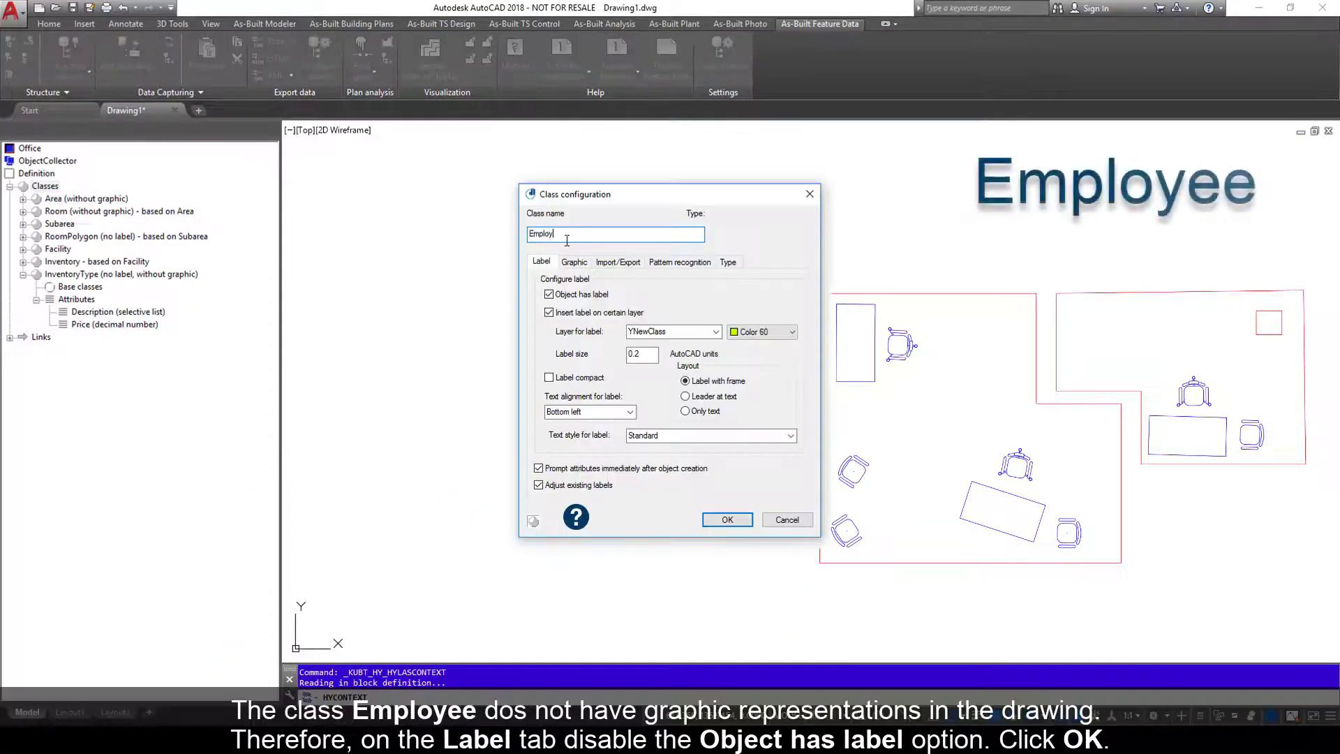
{"action": "left_click", "coordinate": [671, 331]}
{"action": "type", "text": "Employee"}
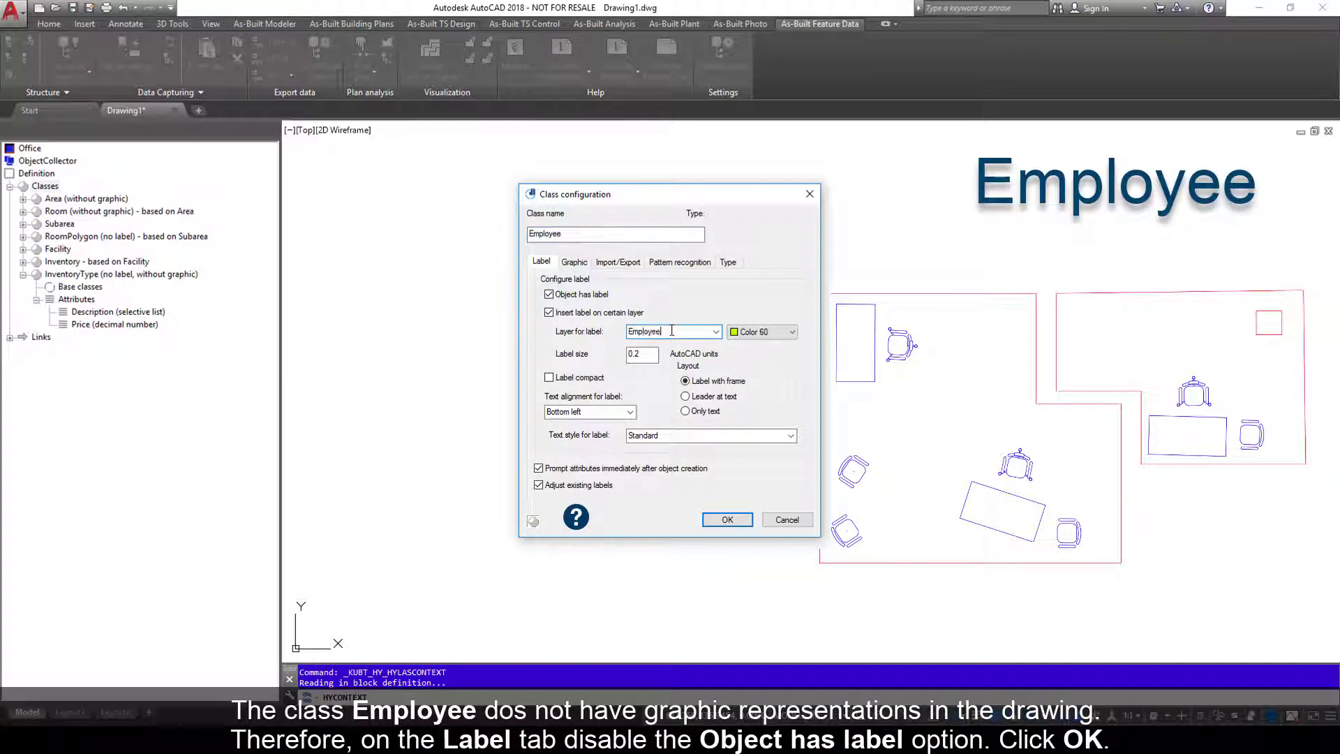
{"action": "left_click", "coordinate": [579, 296]}
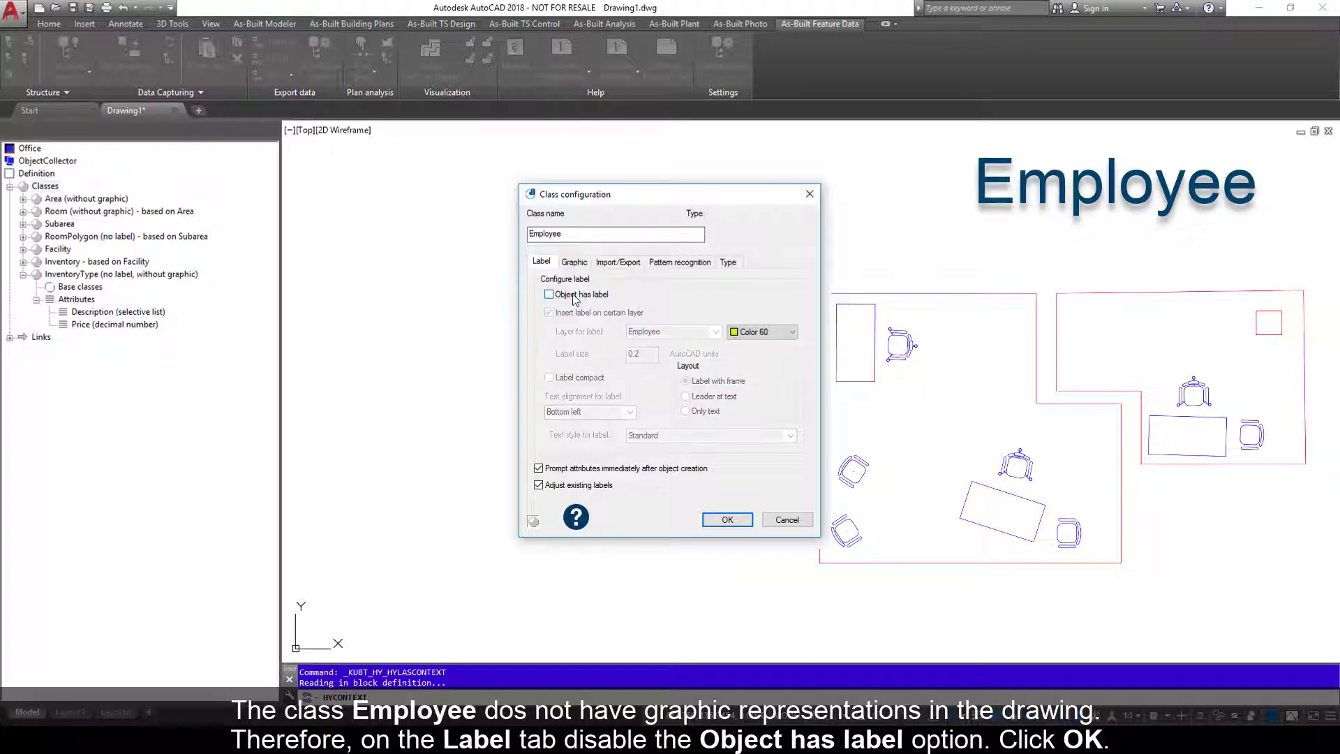
{"action": "left_click", "coordinate": [726, 519]}
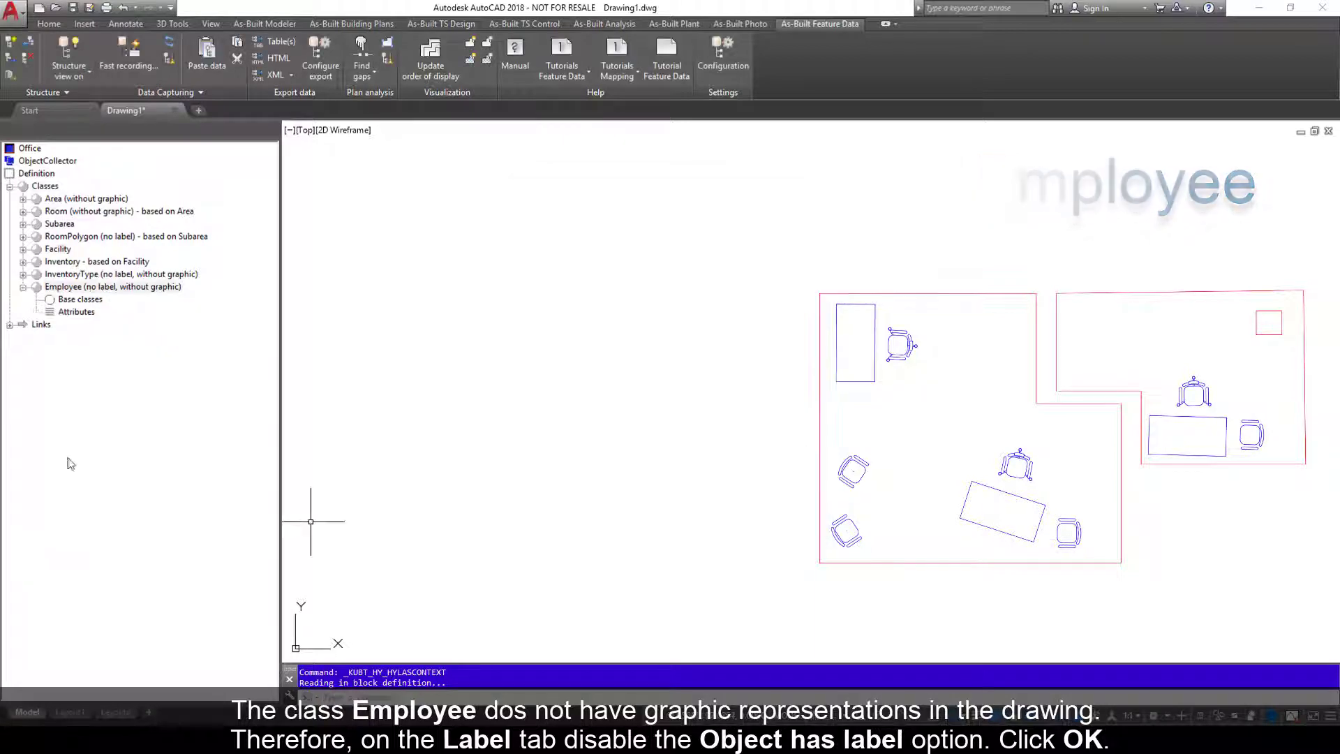
Step: Add an attribute named Name of type text to the Employee class
{"action": "right_click", "coordinate": [100, 312]}
{"action": "left_click", "coordinate": [128, 325]}
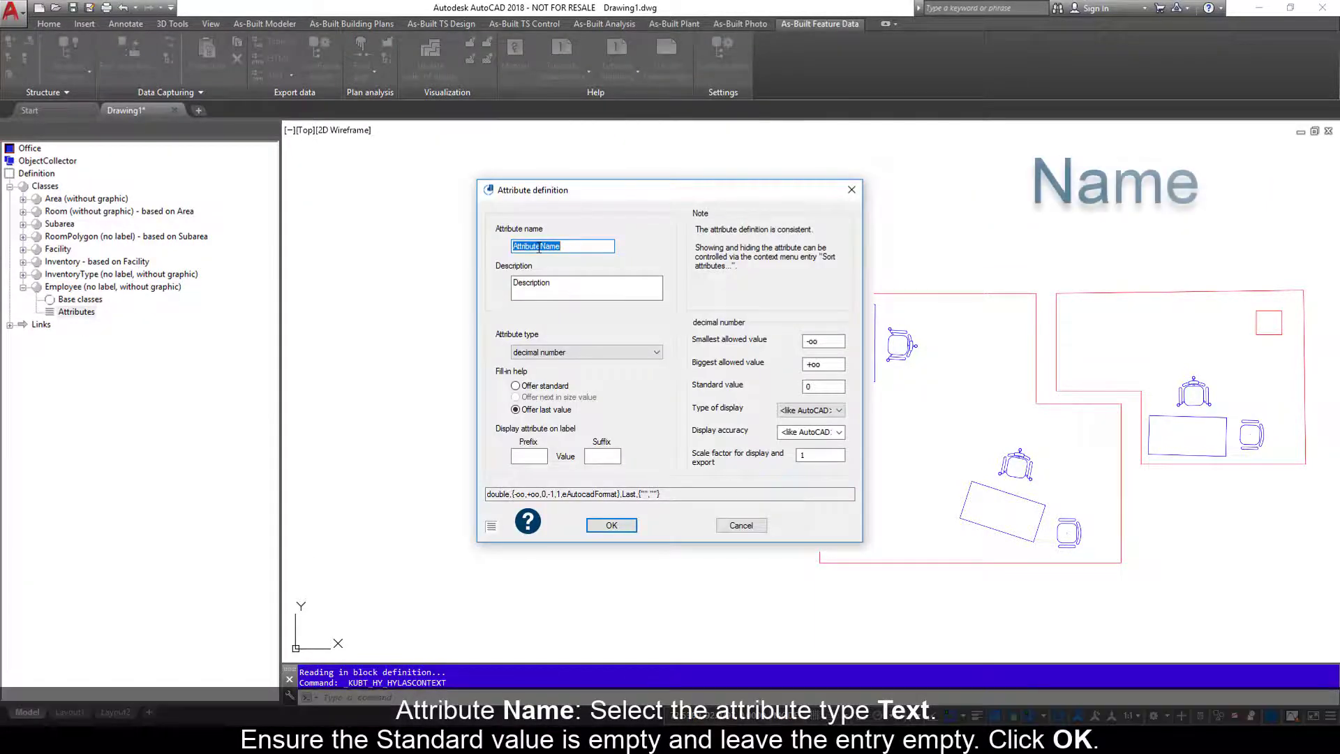
{"action": "type", "text": "Name"}
{"action": "left_click", "coordinate": [604, 352]}
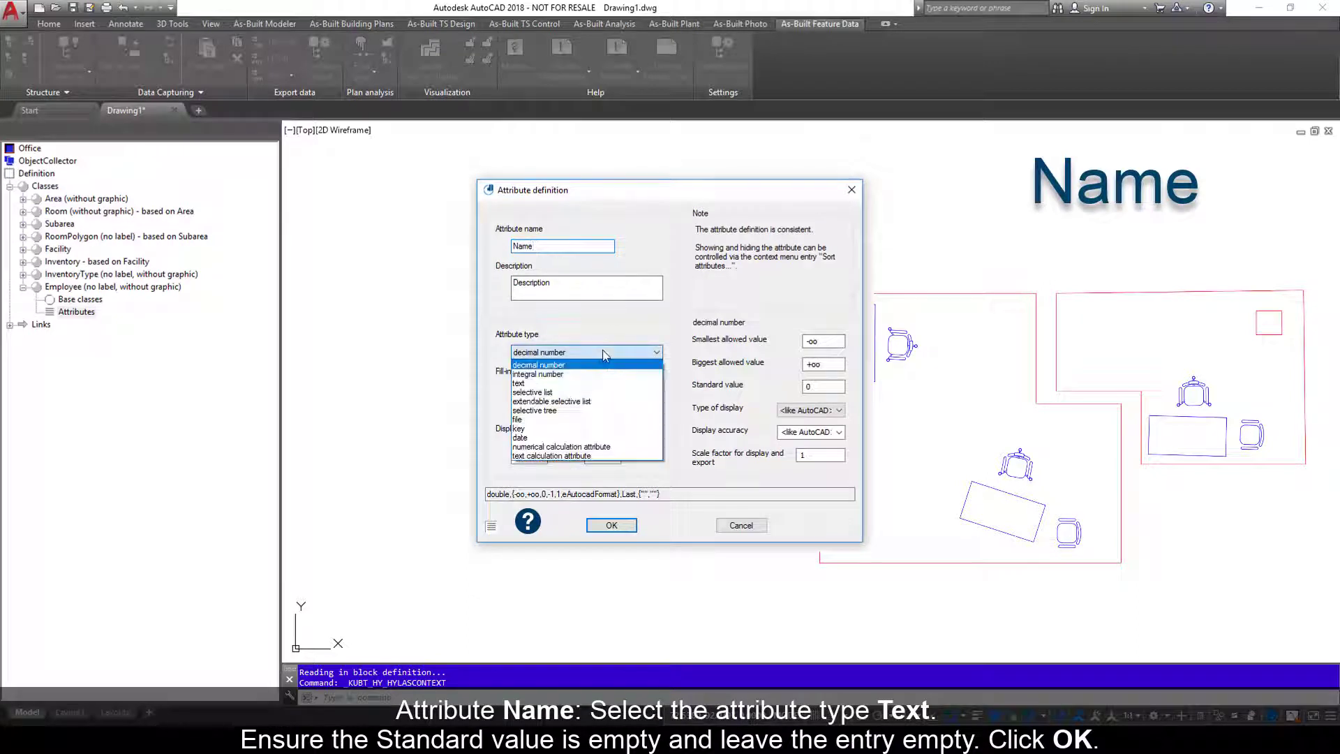
{"action": "left_click", "coordinate": [520, 383]}
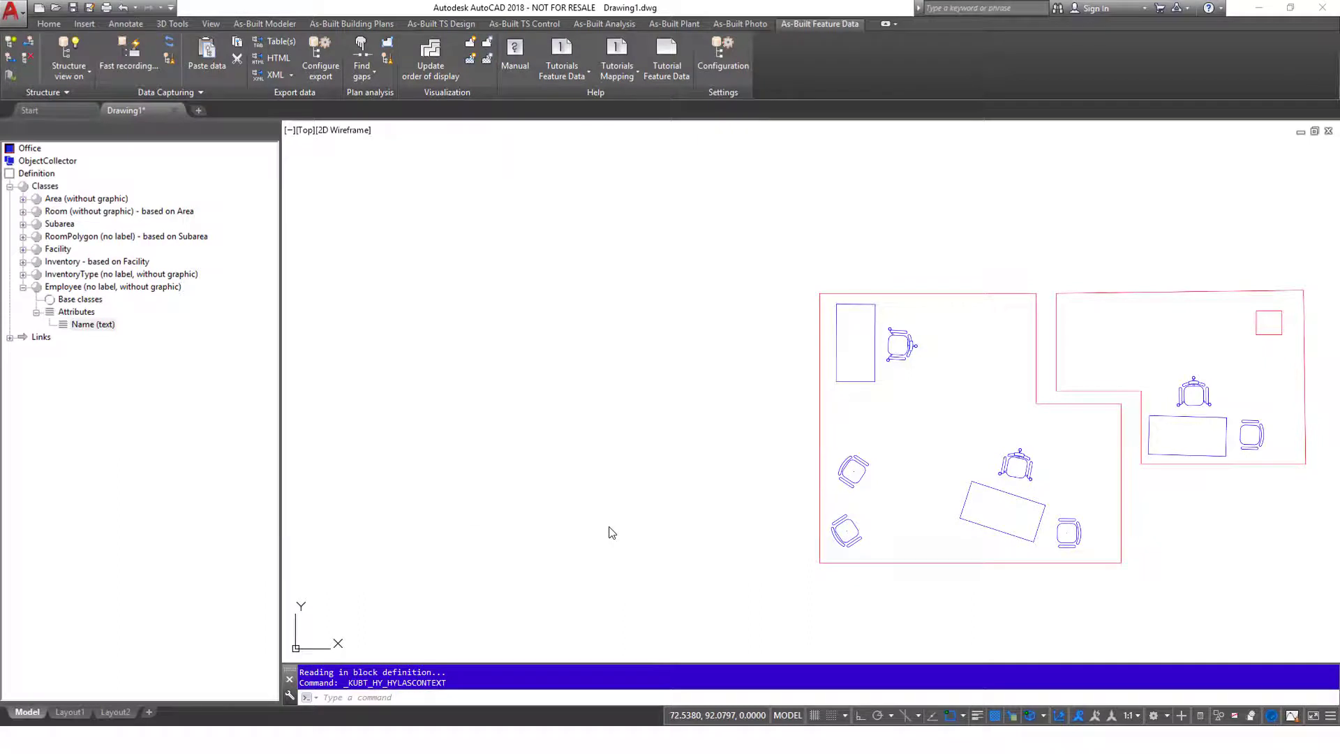
Step: Create a new class named Workplace with no graphic
{"action": "right_click", "coordinate": [45, 186]}
{"action": "left_click", "coordinate": [77, 199]}
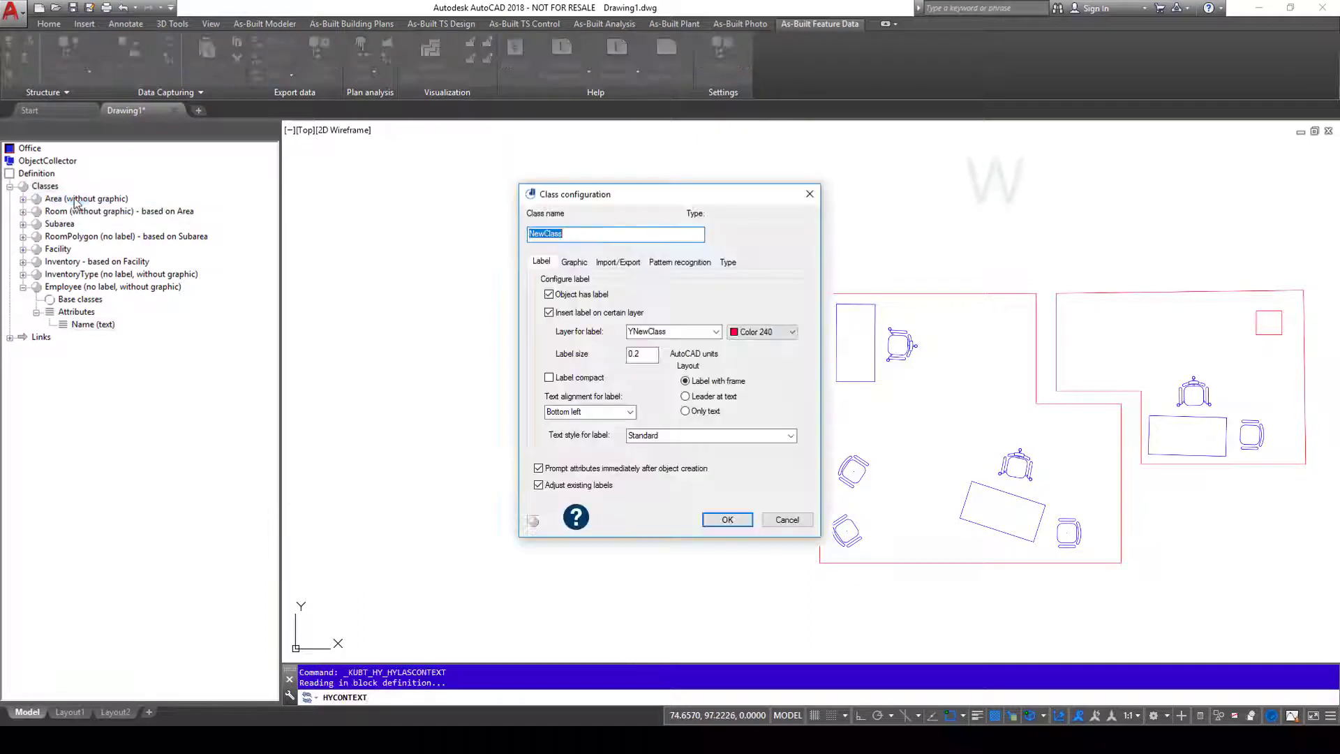
{"action": "type", "text": "Workplace"}
{"action": "key", "text": "Tab"}
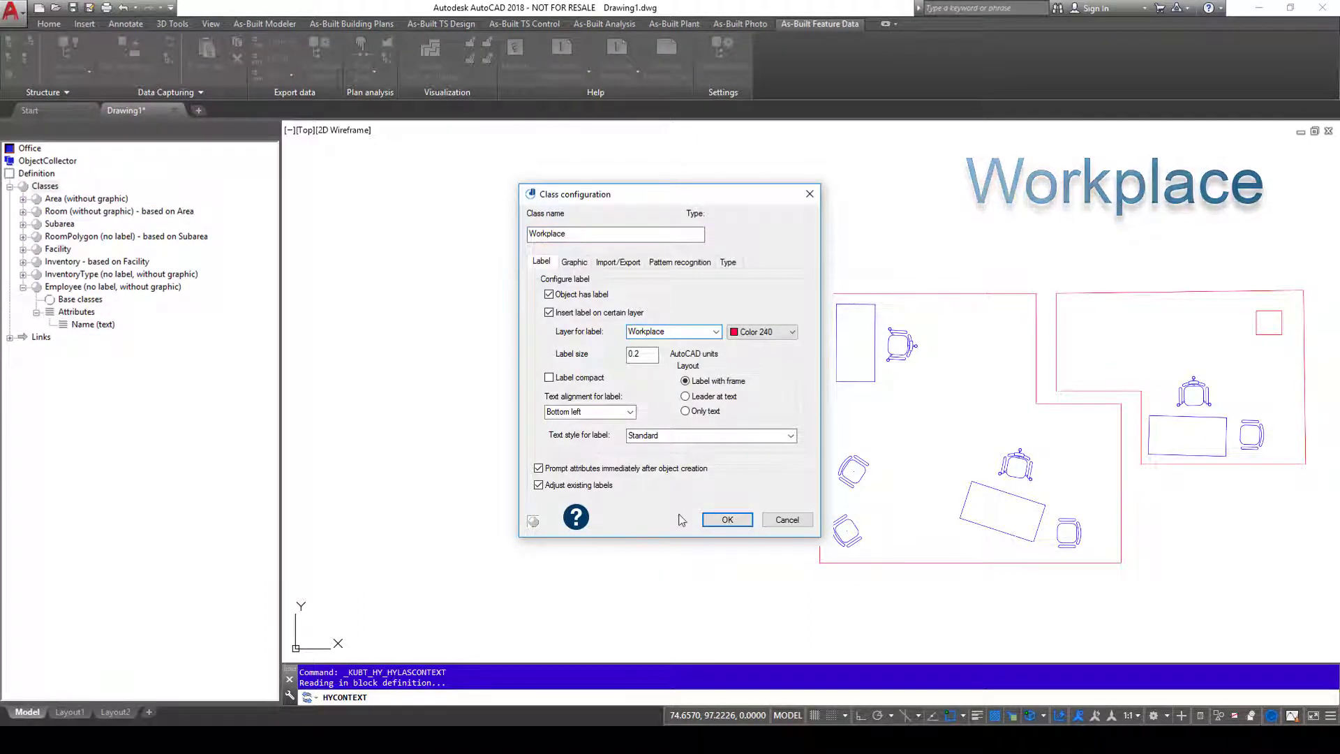
{"action": "left_click", "coordinate": [727, 519]}
Step: Add Facility as the base class of Workplace
{"action": "right_click", "coordinate": [70, 312]}
{"action": "left_click", "coordinate": [105, 322]}
{"action": "left_click", "coordinate": [729, 377]}
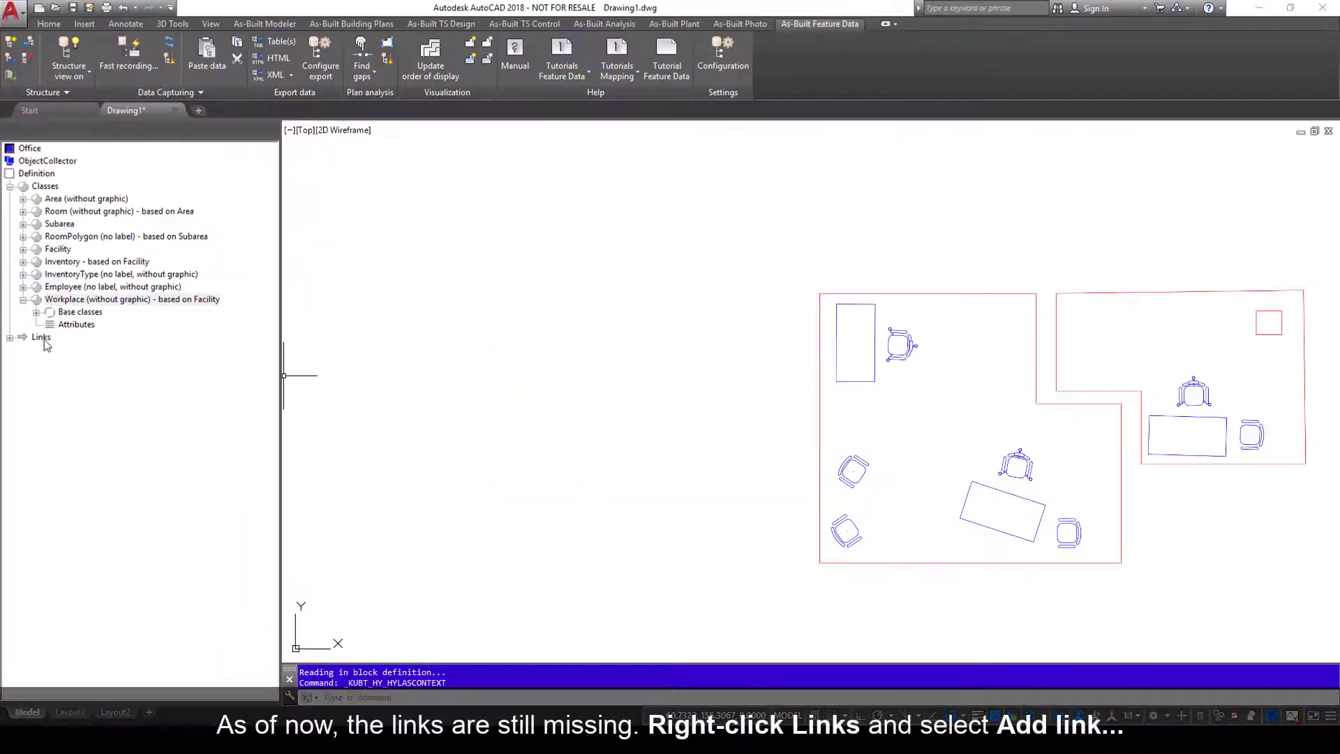
Step: Add a new link type under Links named InventoryHasType
{"action": "left_click", "coordinate": [10, 337]}
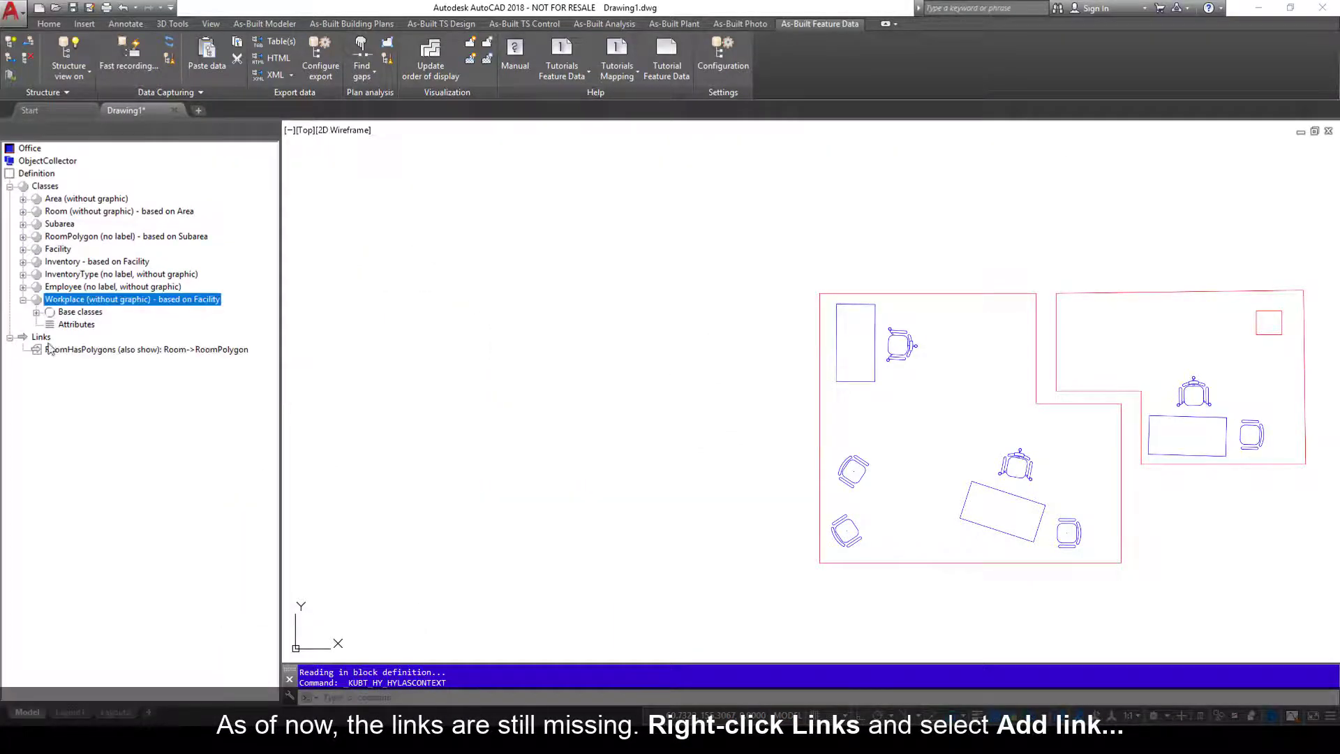
{"action": "right_click", "coordinate": [42, 338]}
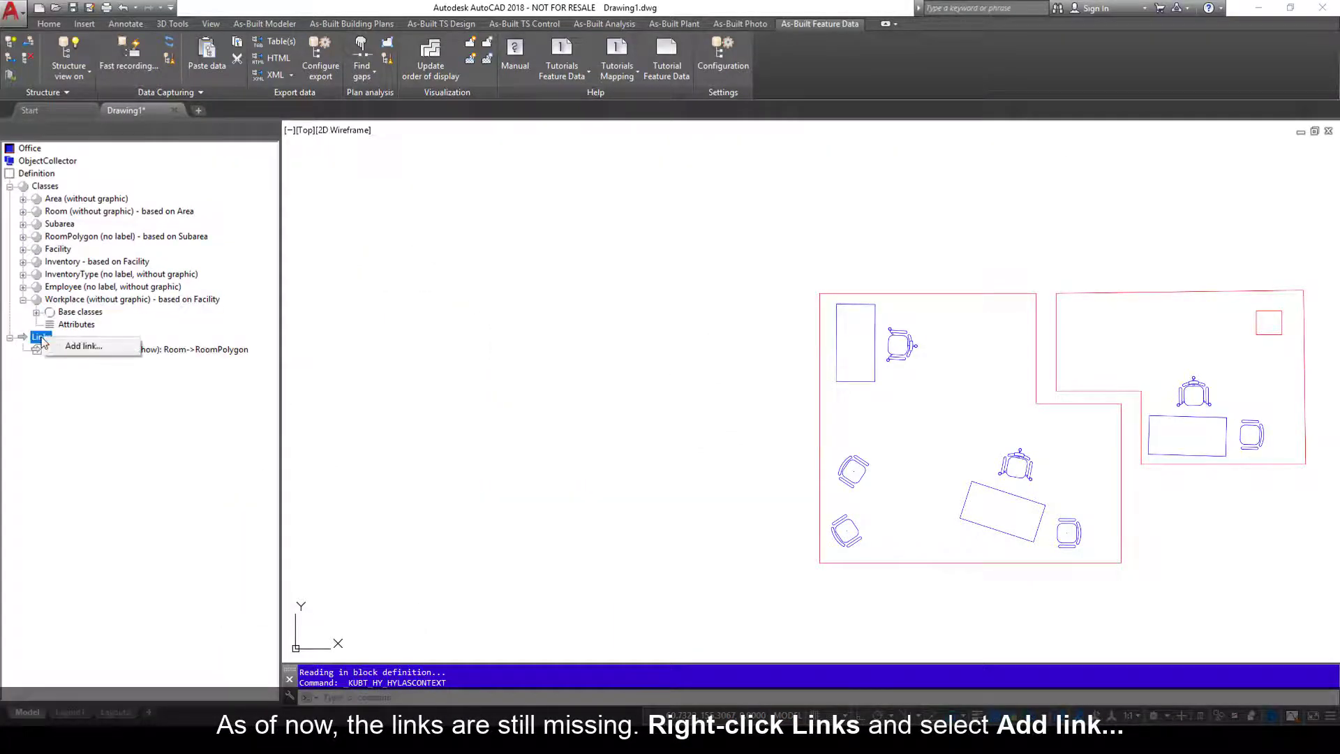
{"action": "left_click", "coordinate": [79, 346]}
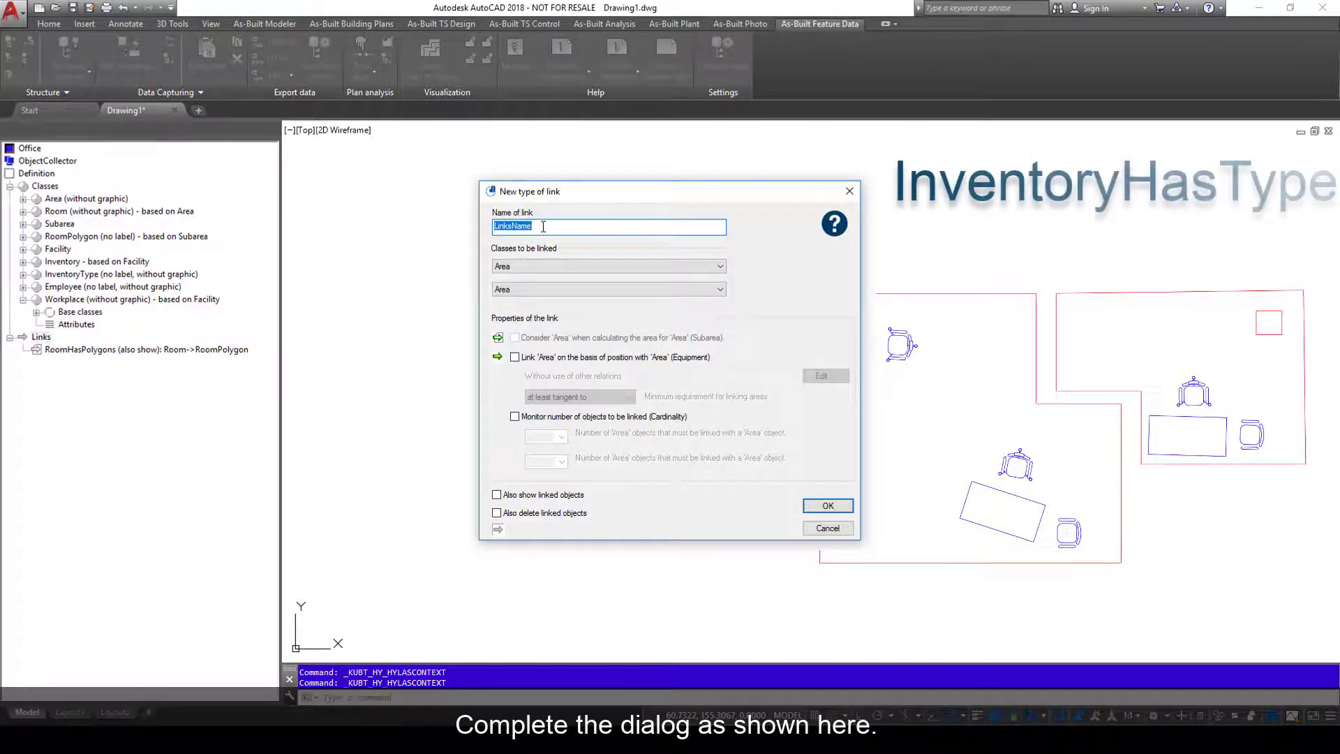
{"action": "type", "text": "InventoryHasType"}
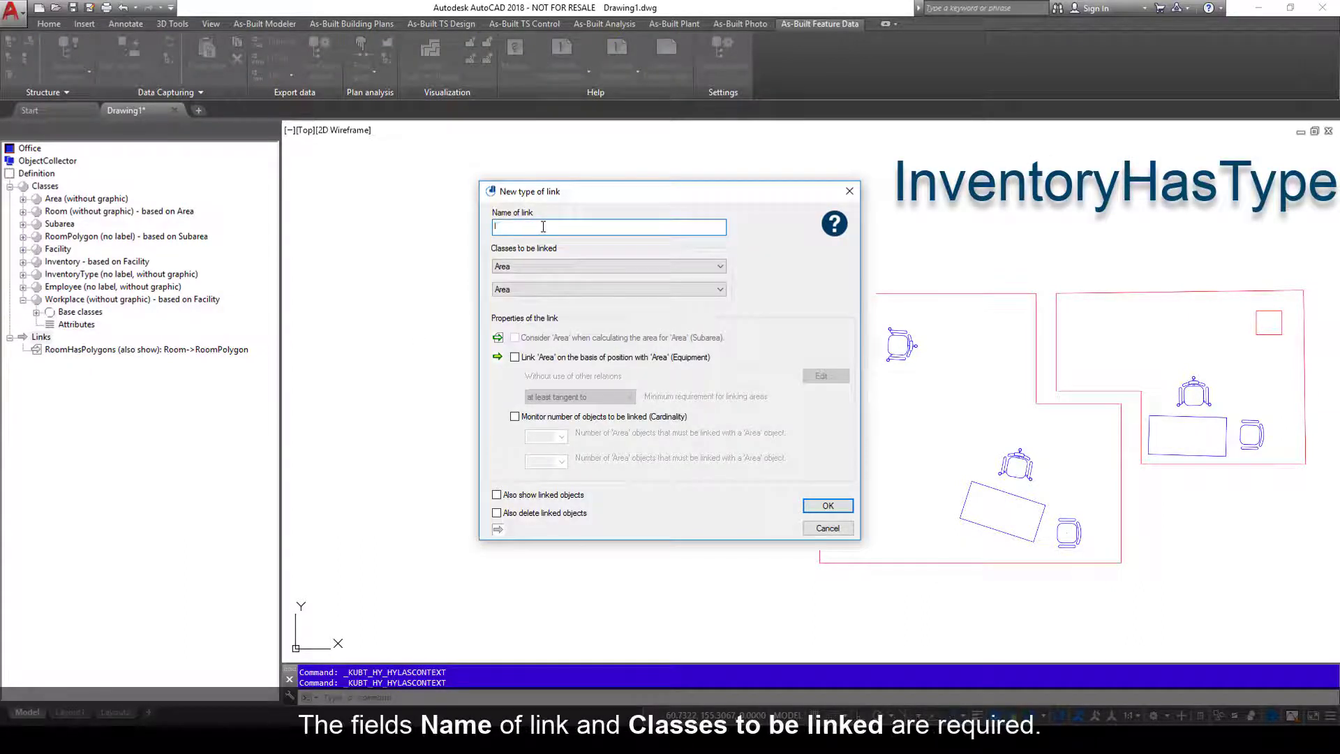
Step: Set the link's classes to Inventory and InventoryType
{"action": "left_click", "coordinate": [552, 267]}
{"action": "left_click", "coordinate": [516, 324]}
{"action": "left_click", "coordinate": [551, 289]}
{"action": "left_click", "coordinate": [521, 357]}
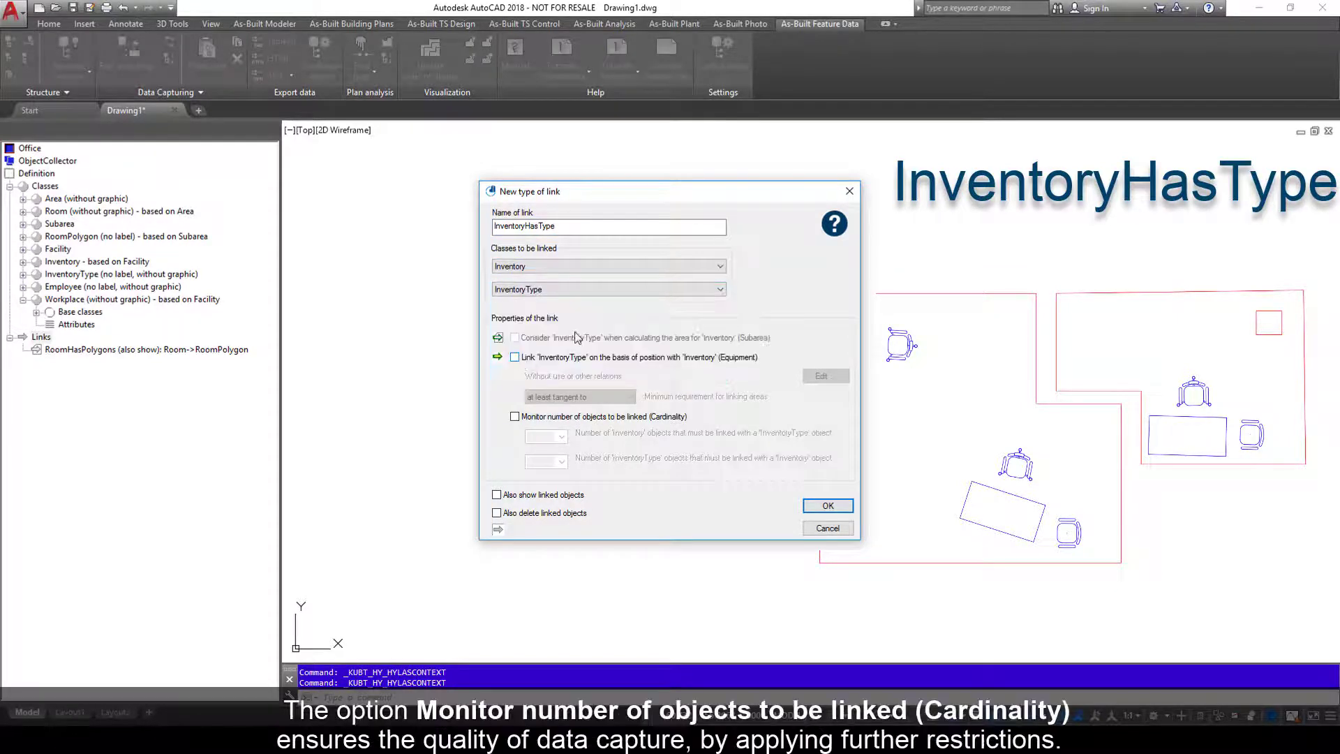
Step: Enable cardinality monitoring with {1,1} InventoryType per Inventory and {0,+oo} Inventory per type, then confirm
{"action": "left_click", "coordinate": [515, 417]}
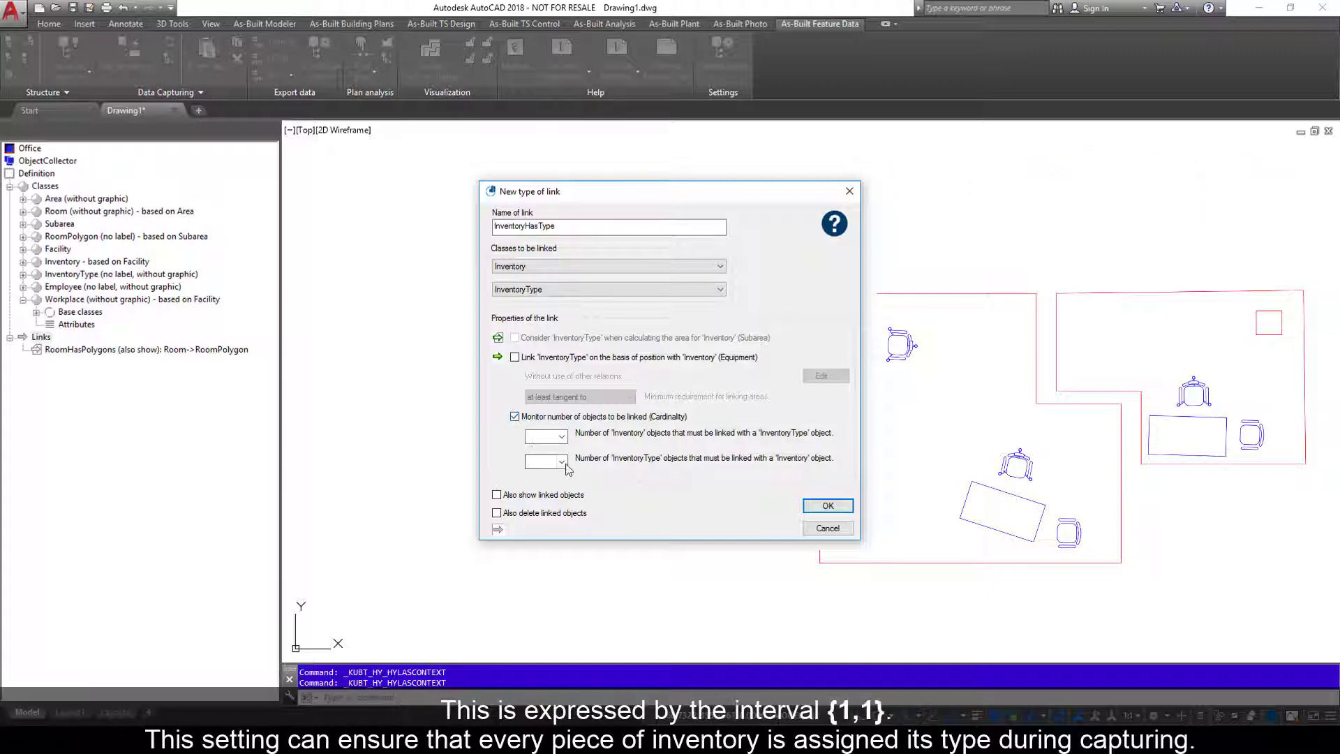
{"action": "left_click", "coordinate": [540, 461]}
{"action": "left_click", "coordinate": [535, 475]}
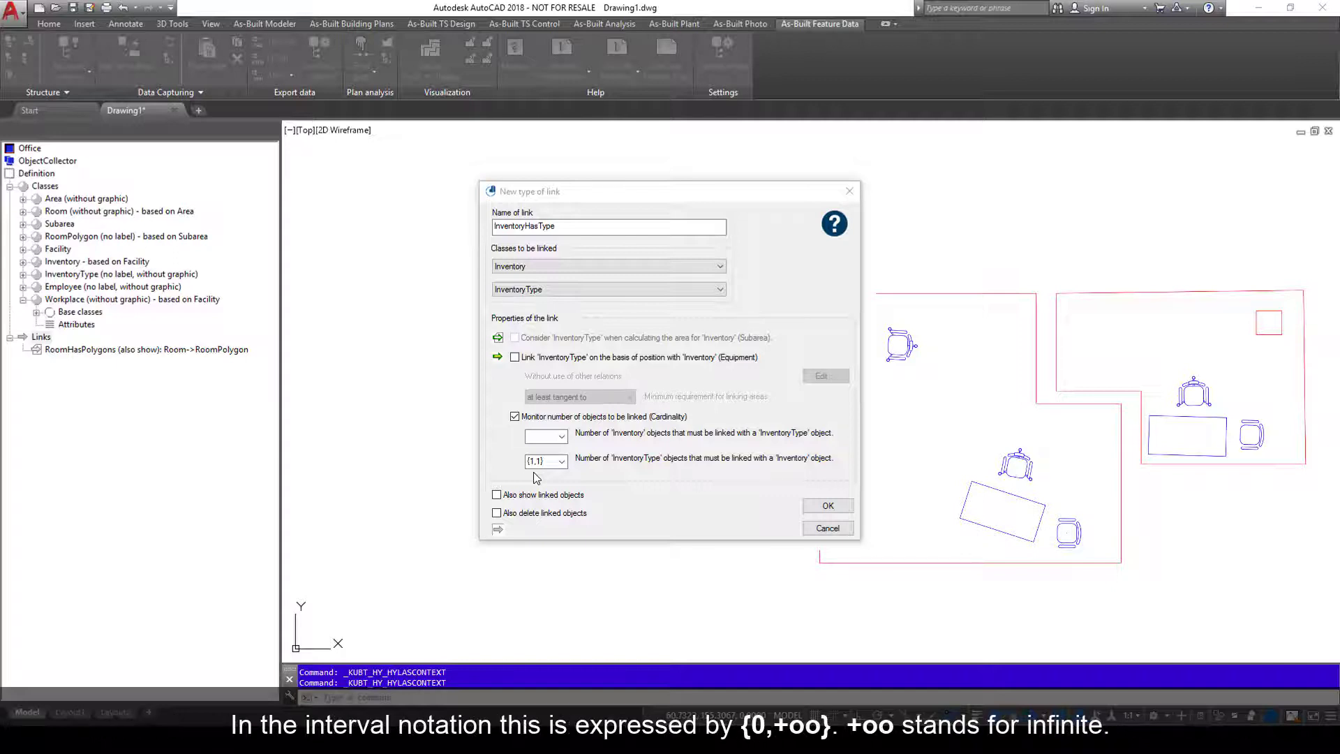
{"action": "left_click", "coordinate": [563, 436]}
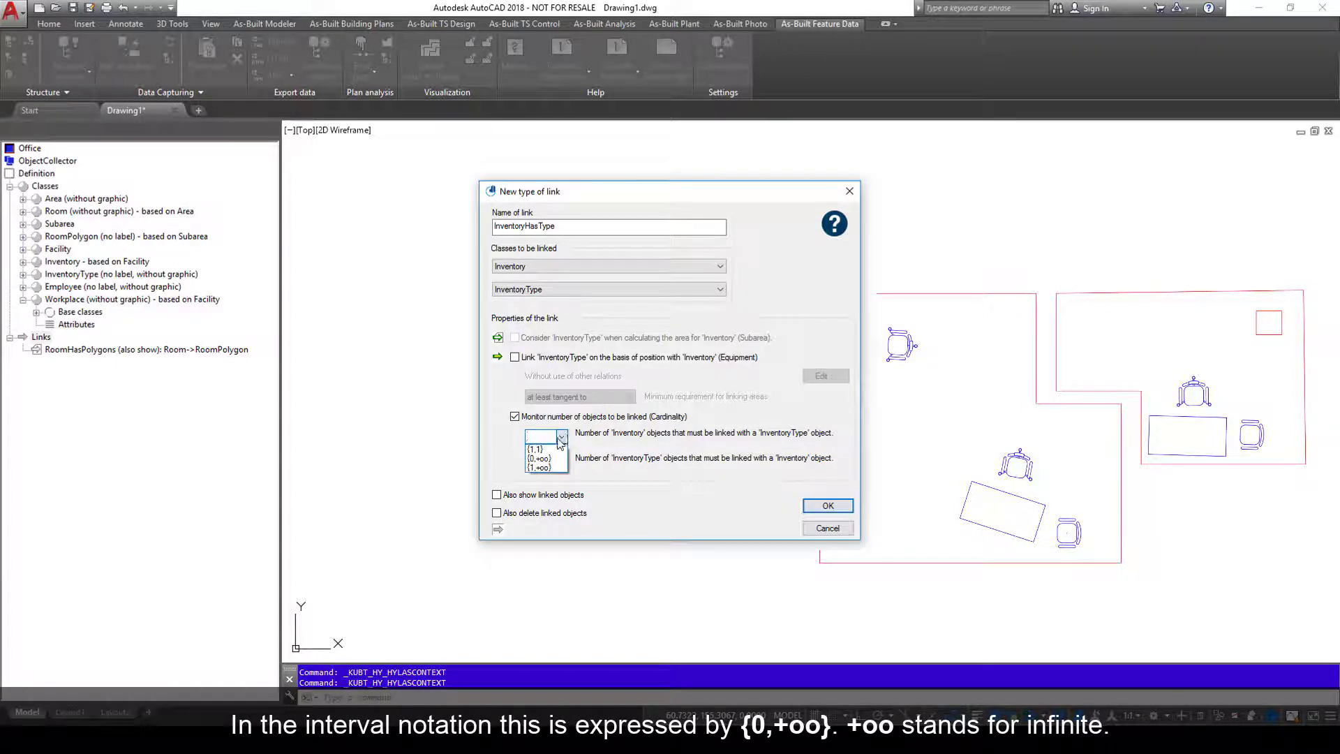
{"action": "left_click", "coordinate": [543, 458]}
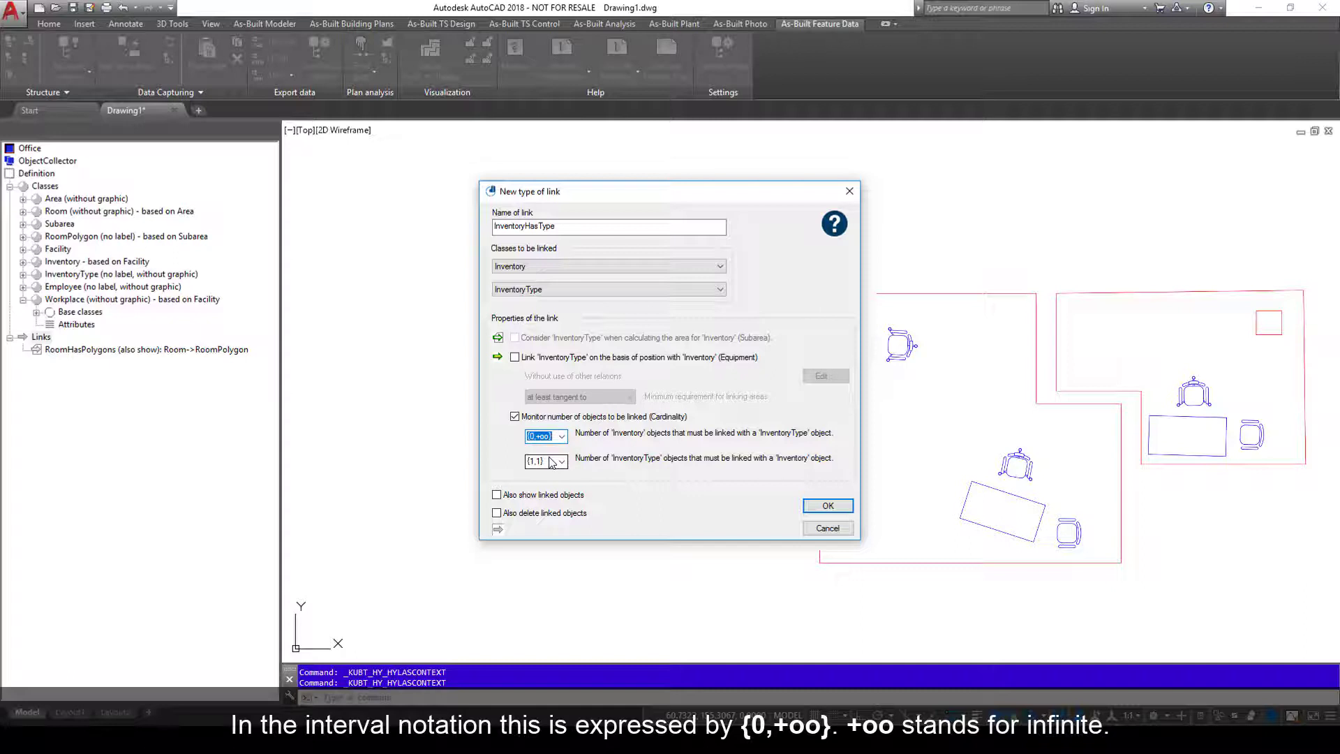
{"action": "left_click", "coordinate": [816, 506]}
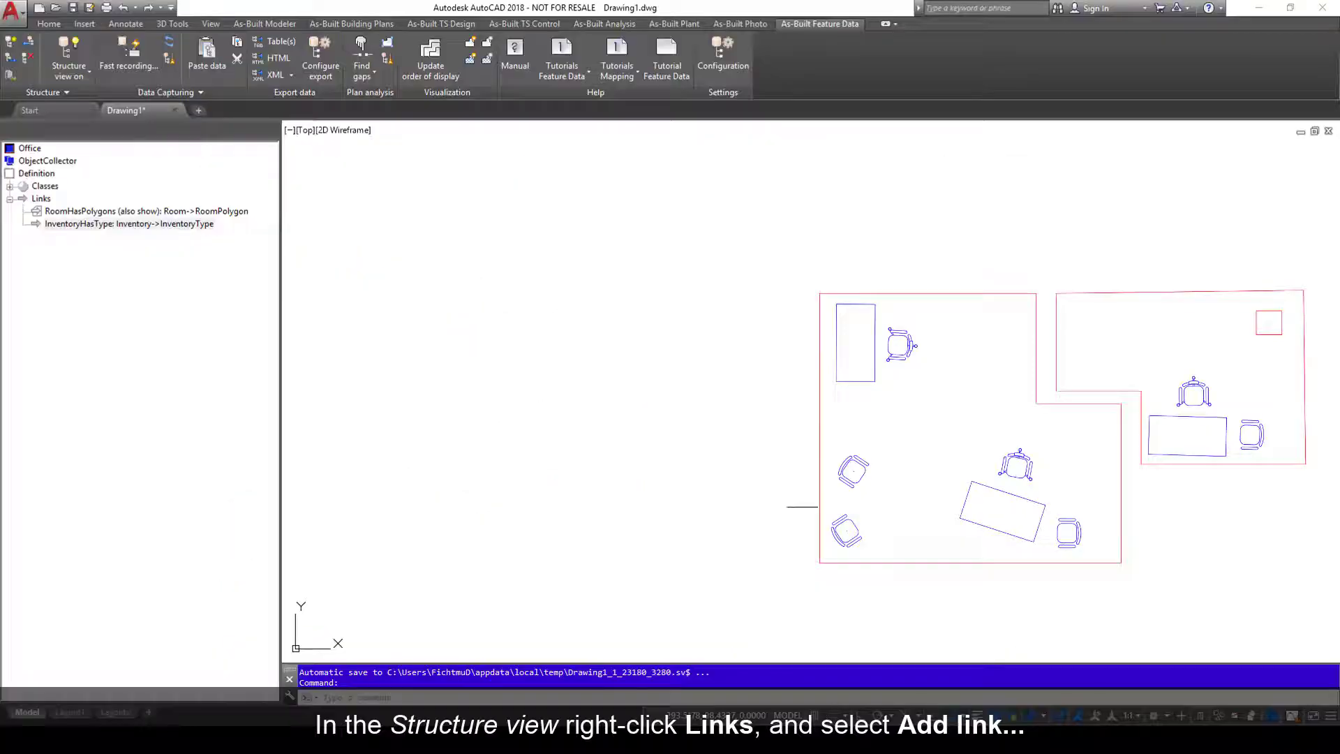
Step: Create link RoomHasFacility from Room to Facility with 'Link on basis of position' checked
{"action": "right_click", "coordinate": [46, 200]}
{"action": "left_click", "coordinate": [78, 207]}
{"action": "type", "text": "RoomHasFaci"}
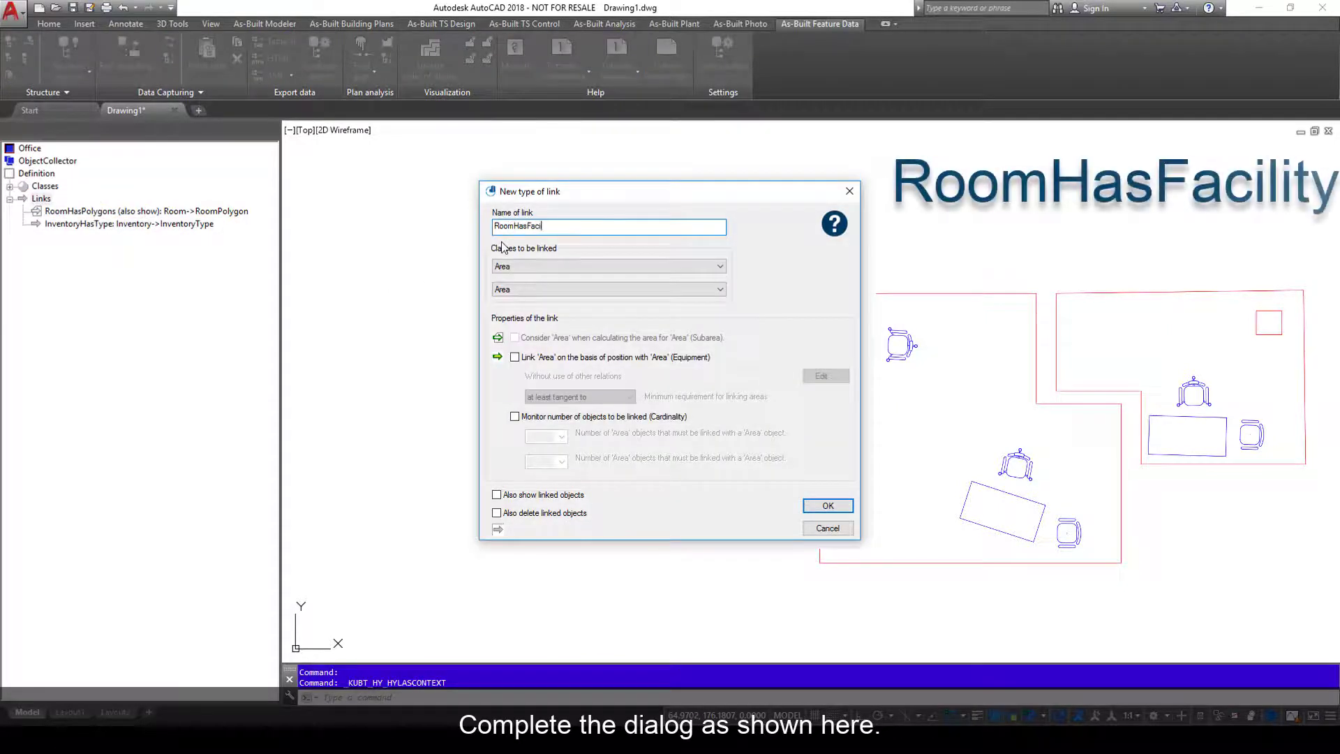
{"action": "type", "text": "lity"}
{"action": "left_click", "coordinate": [541, 266]}
{"action": "left_click", "coordinate": [542, 331]}
{"action": "left_click", "coordinate": [542, 289]}
{"action": "left_click", "coordinate": [530, 314]}
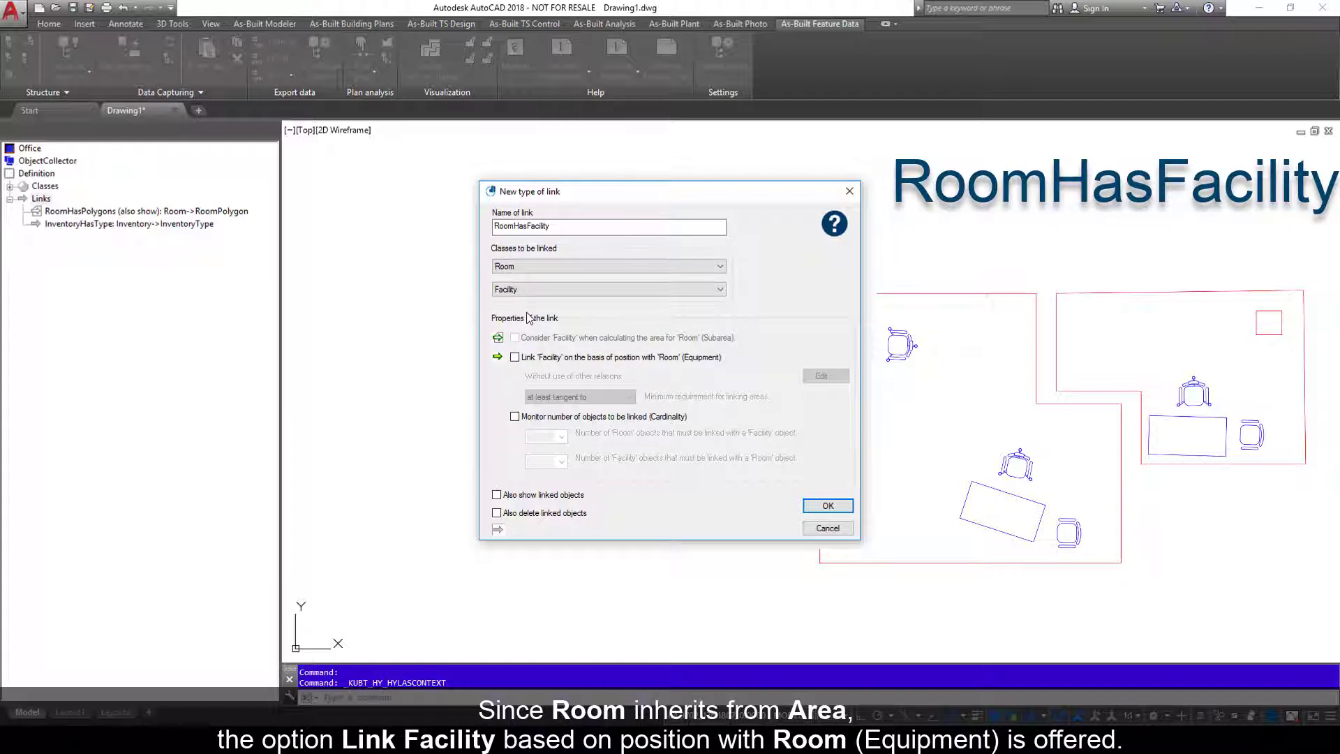
{"action": "left_click", "coordinate": [515, 357]}
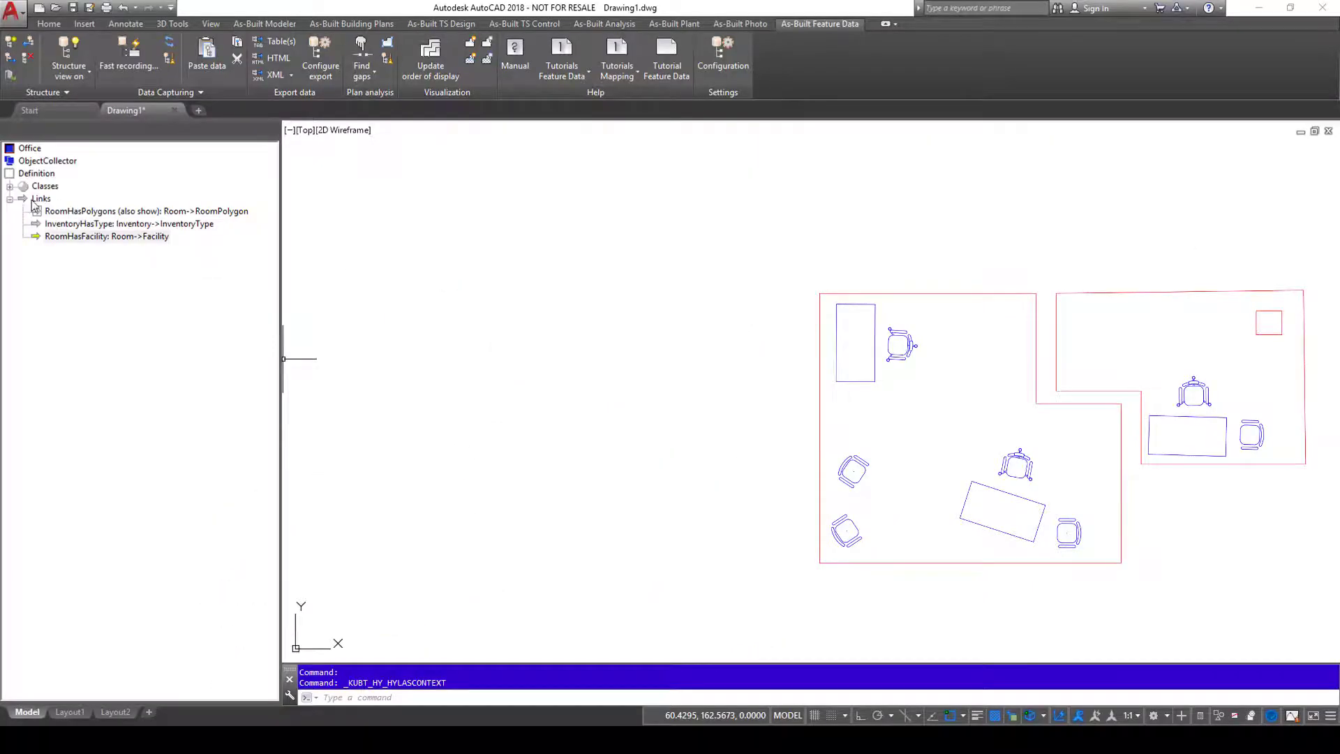
Step: Create the WorkplaceHasInventory link from Workplace to Inventory, position-based, with 'Also show linked objects'
{"action": "right_click", "coordinate": [35, 199]}
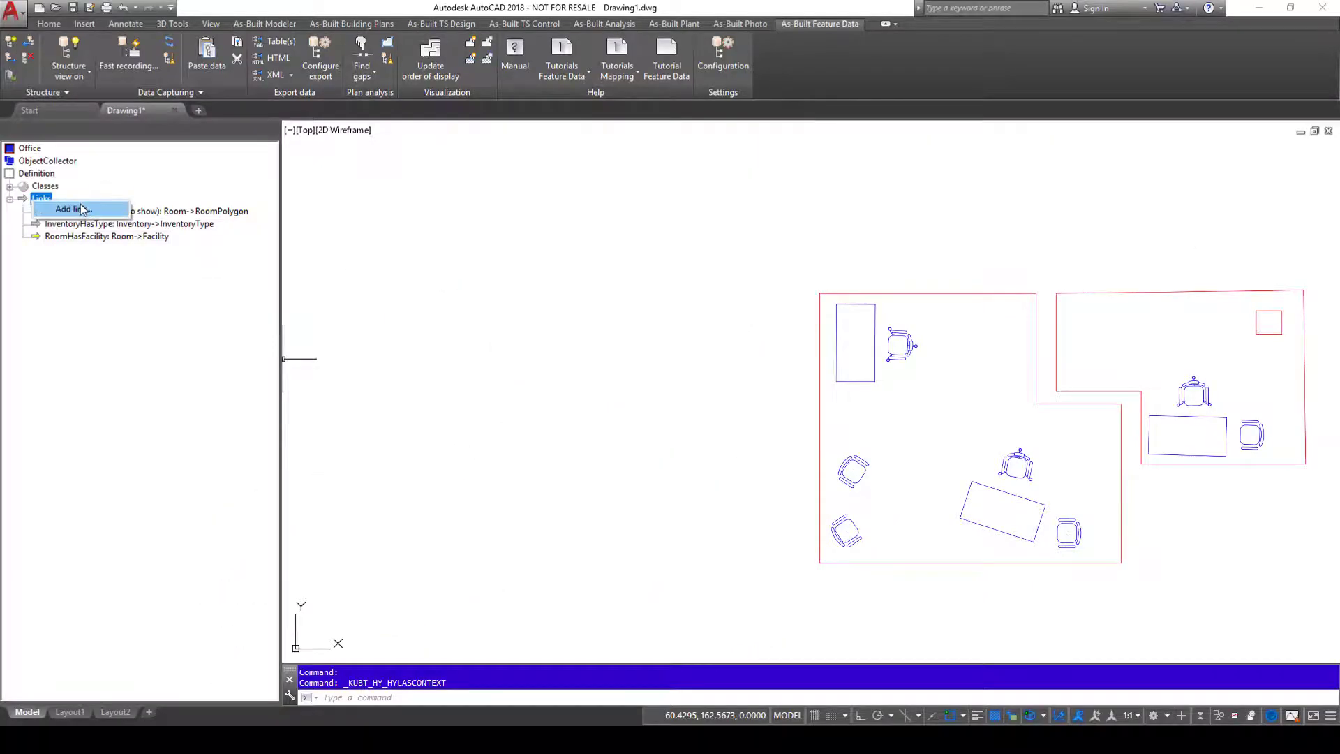
{"action": "left_click", "coordinate": [59, 209]}
{"action": "type", "text": "WorkplaceHasInventory"}
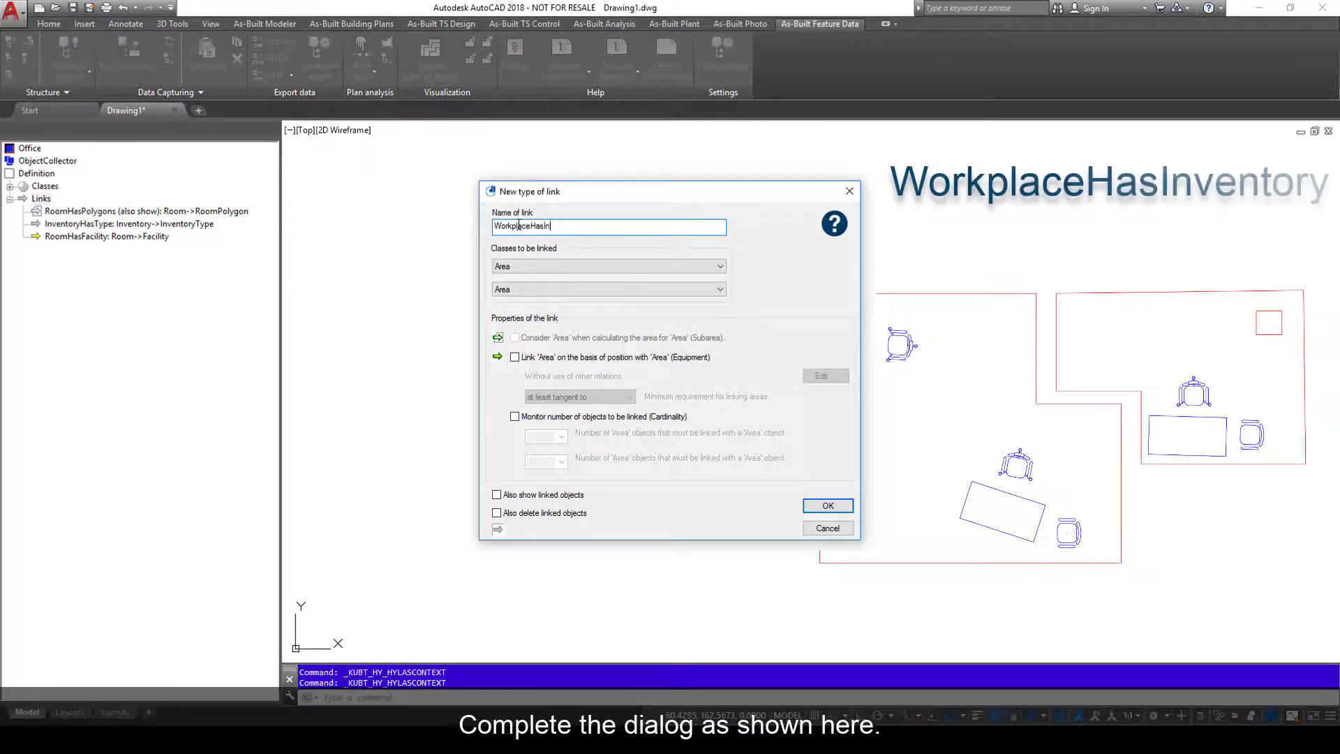
{"action": "left_click", "coordinate": [543, 265]}
{"action": "left_click", "coordinate": [526, 351]}
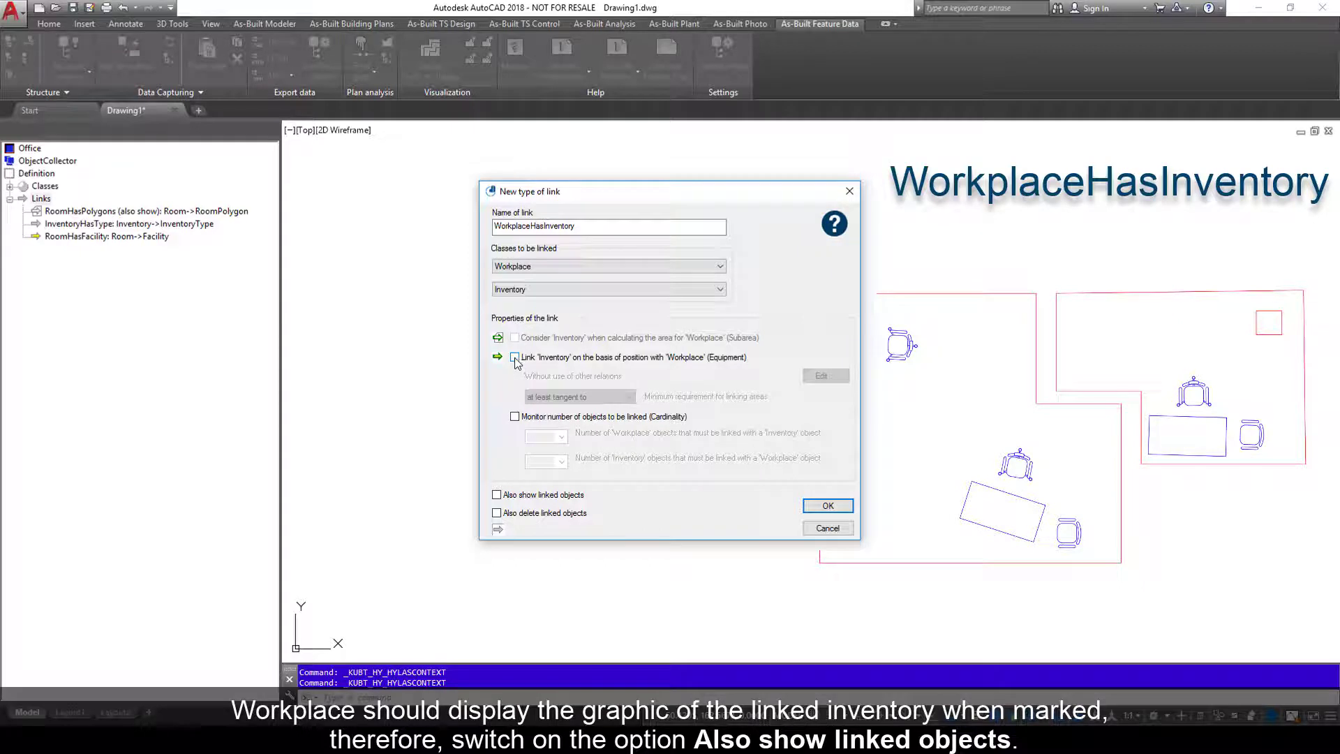
{"action": "left_click", "coordinate": [515, 357]}
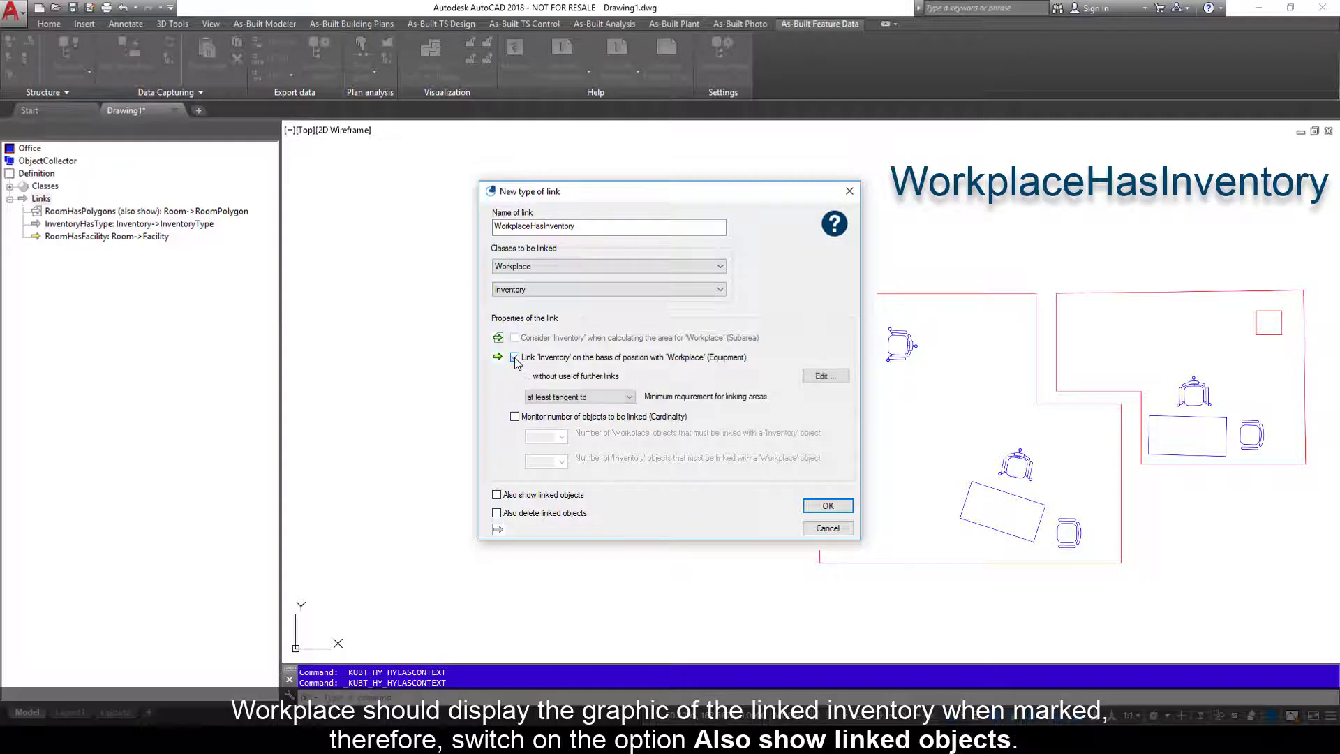
{"action": "left_click", "coordinate": [496, 495]}
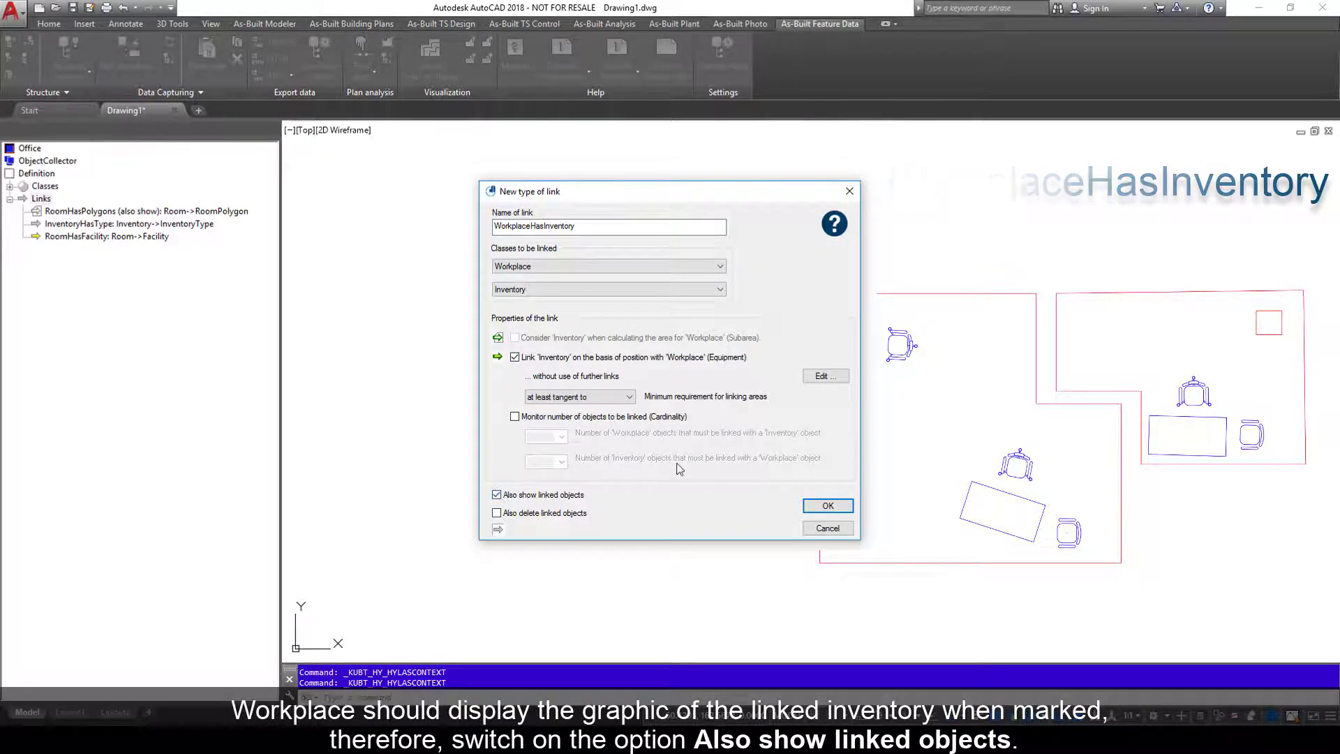
{"action": "key", "text": "Return"}
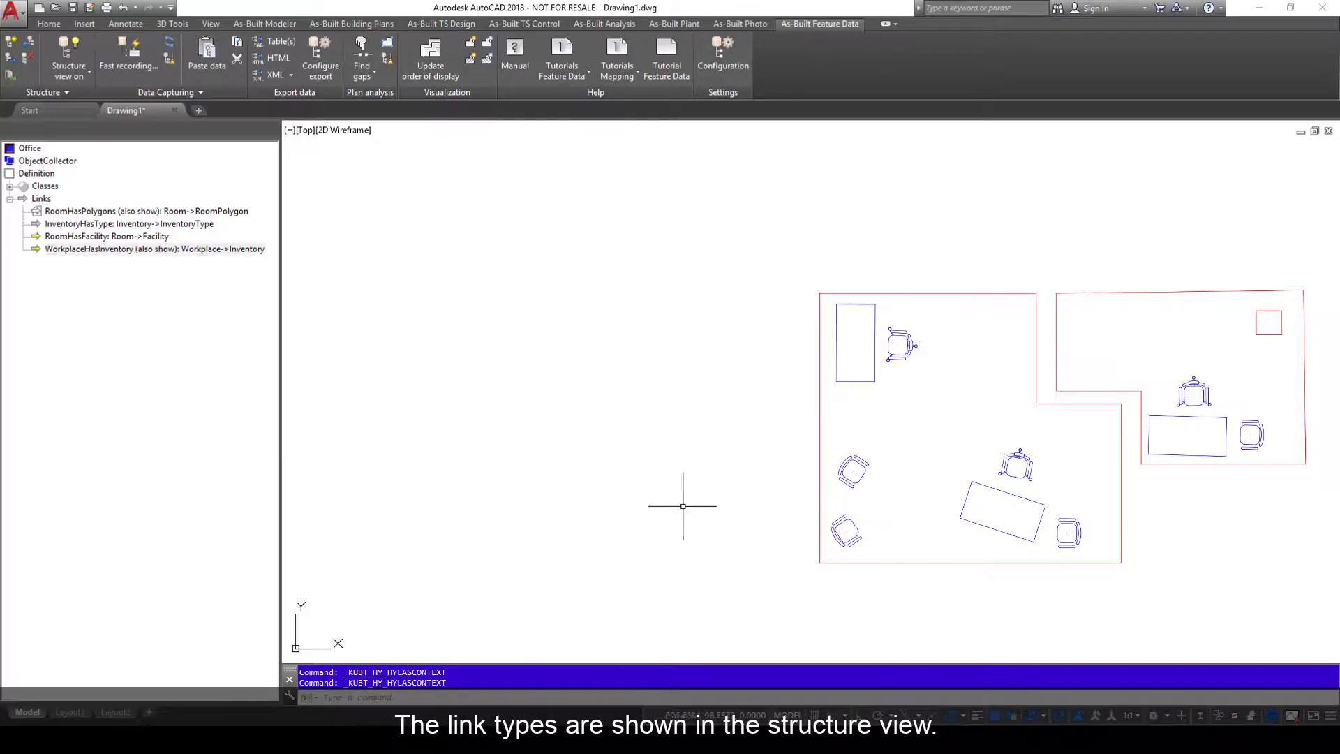
Step: Start the EmployeeHasWorkplace link with classes Employee and Workplace
{"action": "right_click", "coordinate": [44, 200]}
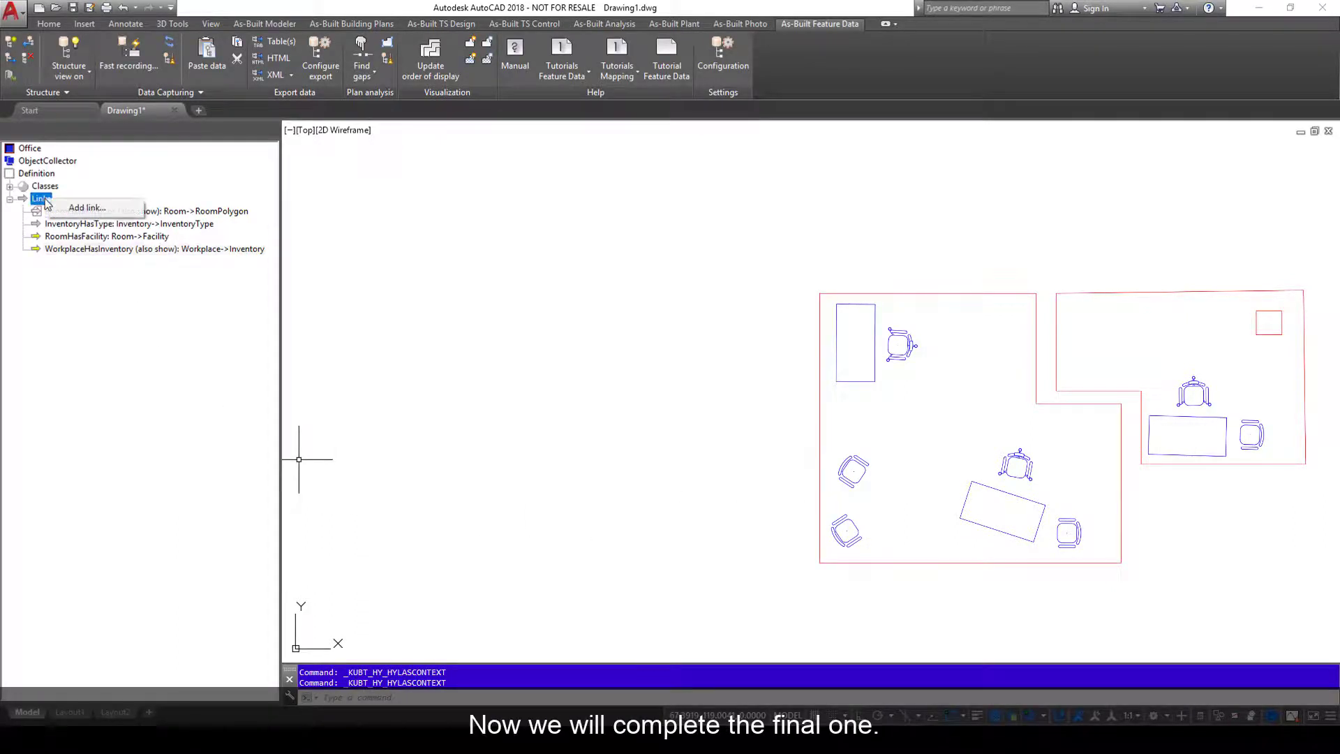
{"action": "left_click", "coordinate": [90, 207]}
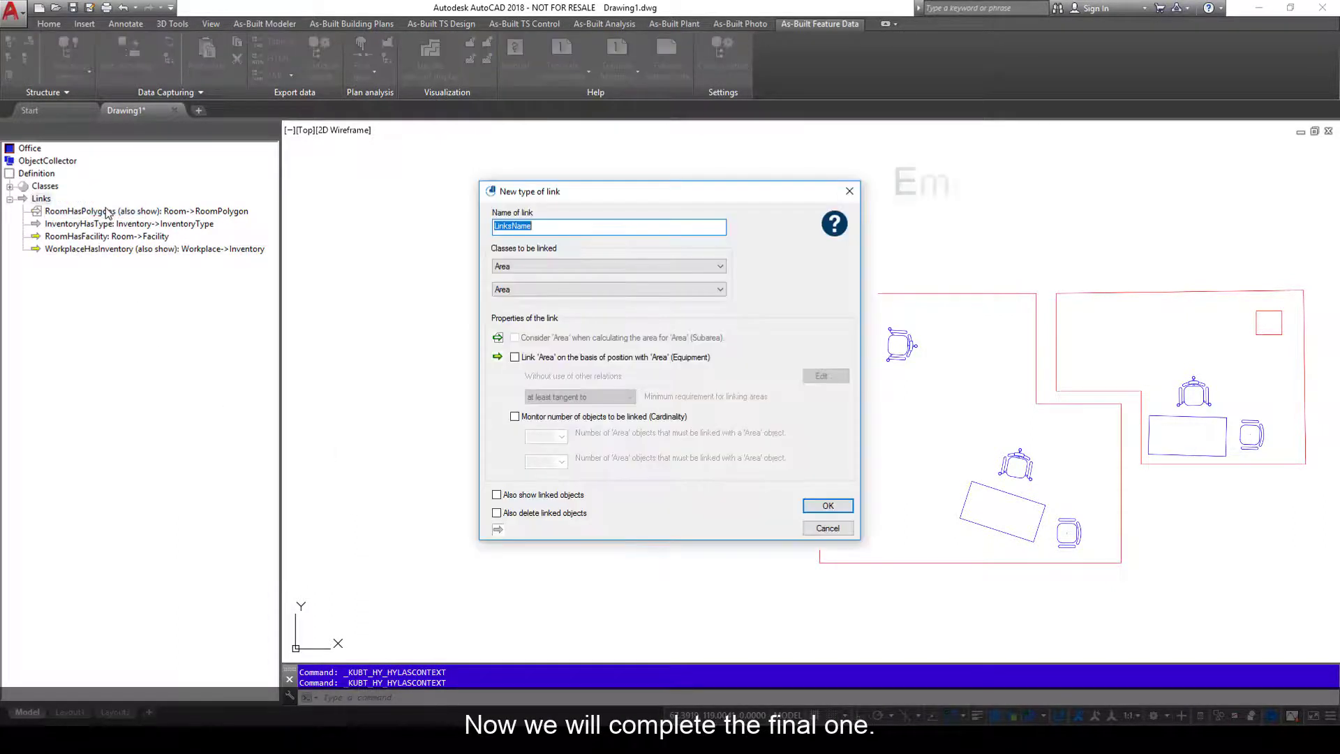
{"action": "type", "text": "EmployeeHasWorkplace"}
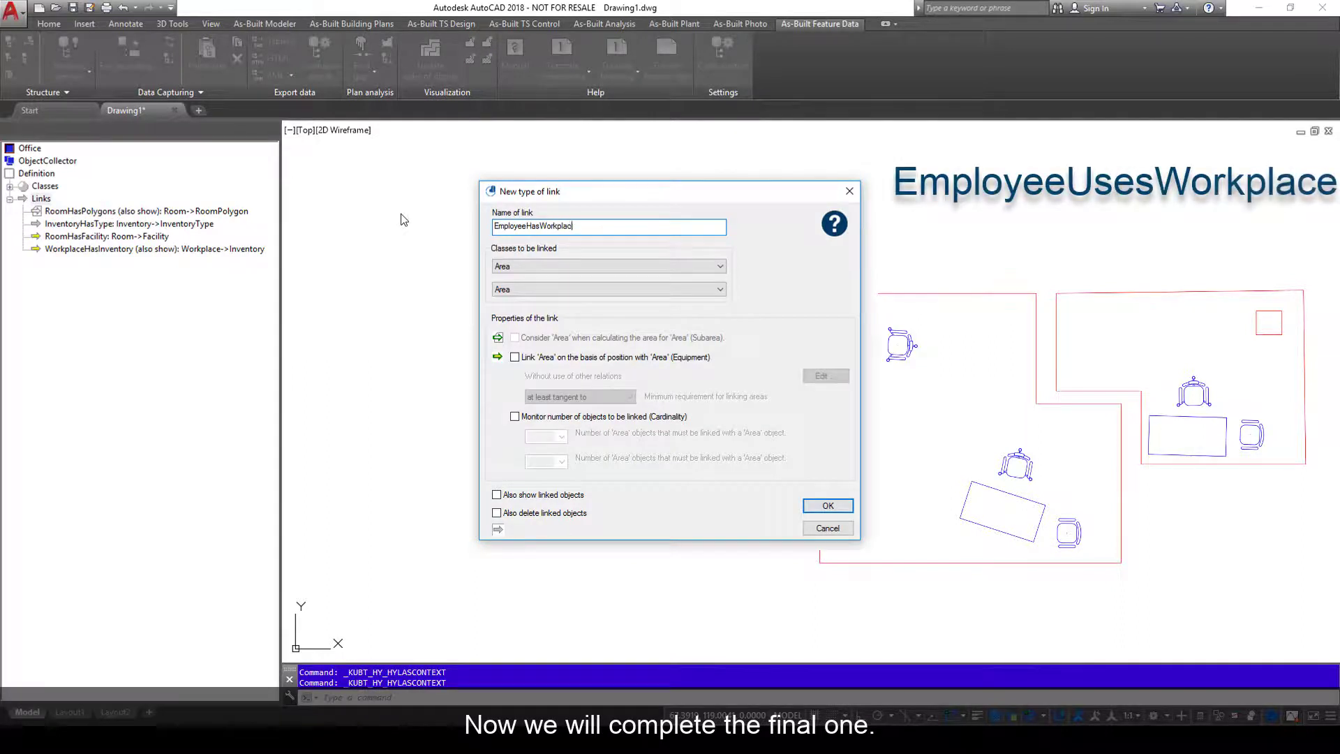
{"action": "left_click", "coordinate": [541, 266]}
{"action": "left_click", "coordinate": [511, 342]}
{"action": "left_click", "coordinate": [521, 289]}
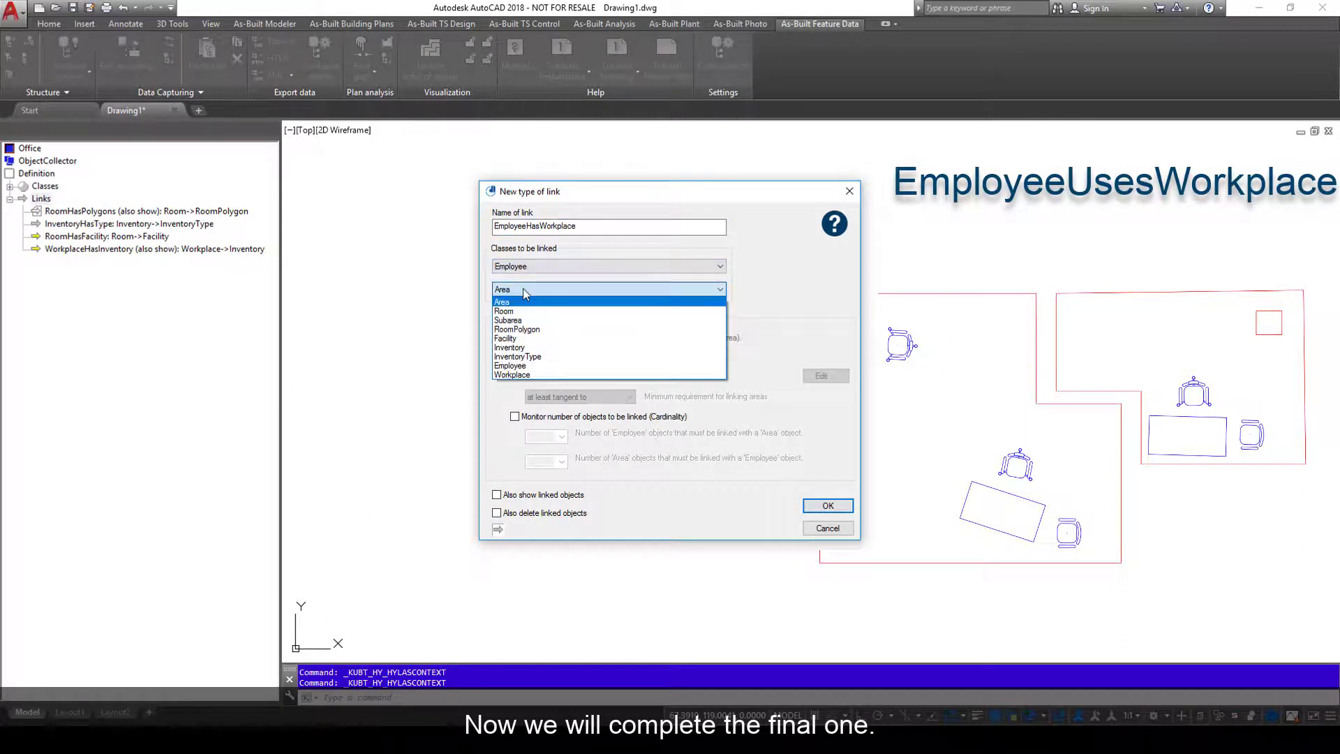
{"action": "left_click", "coordinate": [517, 374]}
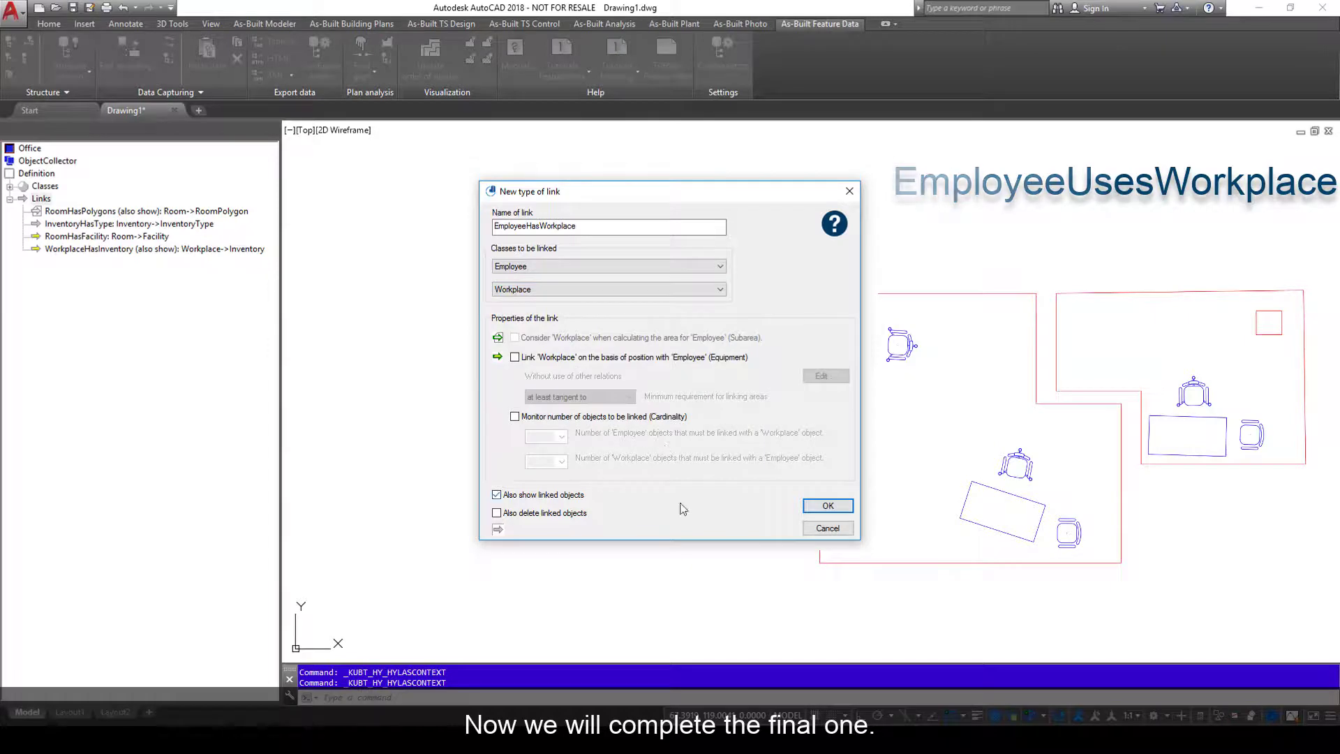
Step: Confirm EmployeeHasWorkplace, then expand Area, Room, Subarea and RoomPolygon to show base classes and attributes
{"action": "left_click", "coordinate": [827, 505]}
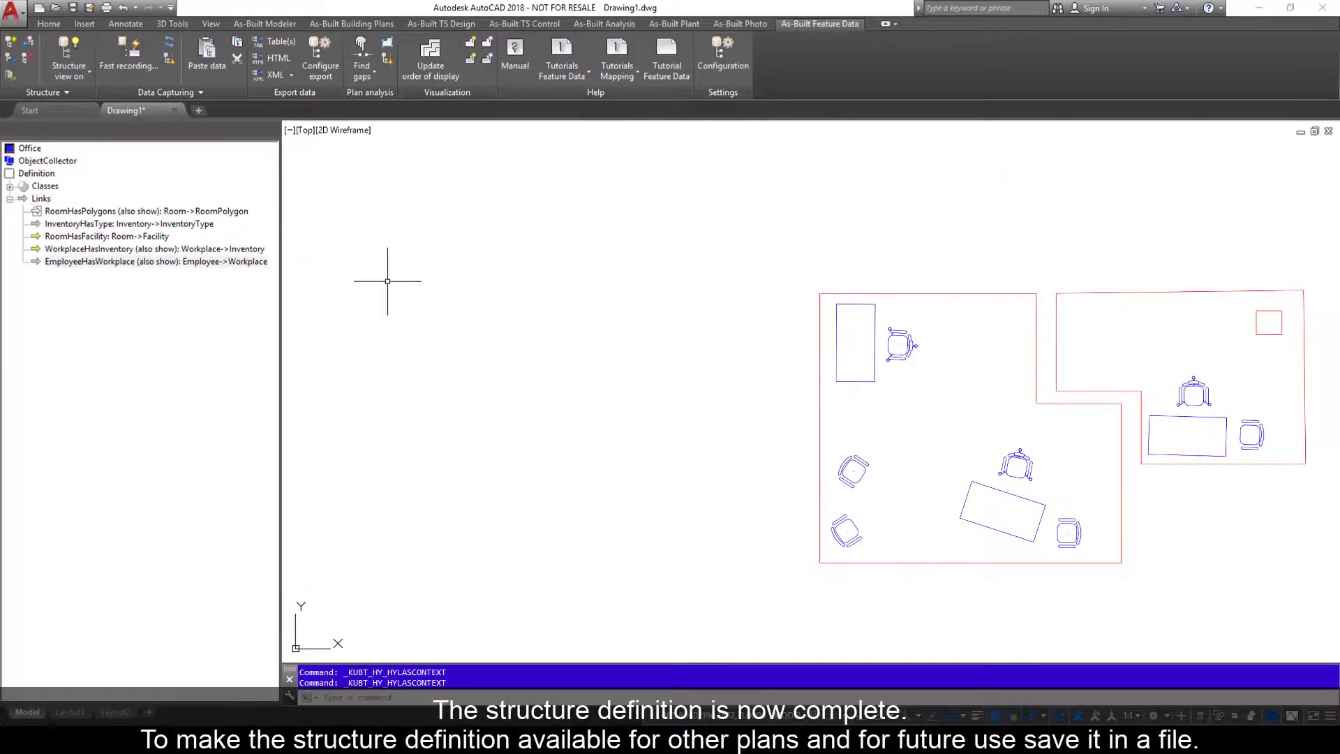
{"action": "left_click", "coordinate": [10, 186]}
{"action": "left_click", "coordinate": [23, 198]}
{"action": "left_click", "coordinate": [36, 223]}
{"action": "left_click", "coordinate": [23, 286]}
{"action": "left_click", "coordinate": [36, 299]}
{"action": "left_click", "coordinate": [36, 324]}
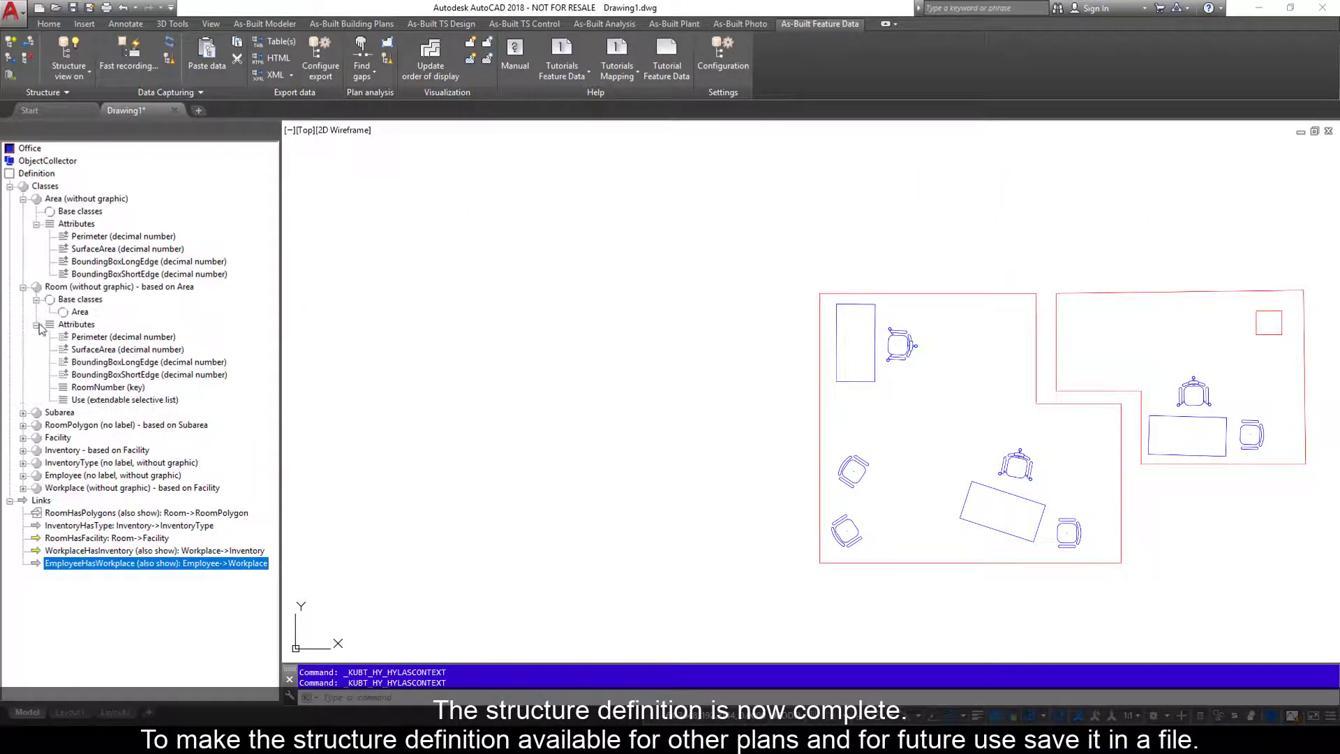
{"action": "left_click", "coordinate": [23, 411]}
{"action": "left_click", "coordinate": [36, 437]}
{"action": "left_click", "coordinate": [23, 487]}
{"action": "left_click", "coordinate": [36, 499]}
{"action": "left_click", "coordinate": [36, 525]}
Step: Expand Facility, Inventory, InventoryType and Employee to show their base classes and attributes
{"action": "scroll", "coordinate": [28, 530], "scroll_direction": "down", "scroll_amount": 1}
{"action": "left_click", "coordinate": [23, 550]}
{"action": "left_click", "coordinate": [23, 587]}
{"action": "left_click", "coordinate": [36, 600]}
{"action": "left_click", "coordinate": [36, 626]}
{"action": "left_click", "coordinate": [23, 651]}
{"action": "scroll", "coordinate": [28, 628], "scroll_direction": "down", "scroll_amount": 3}
{"action": "left_click", "coordinate": [36, 575]}
{"action": "left_click", "coordinate": [23, 612]}
{"action": "scroll", "coordinate": [21, 617], "scroll_direction": "down", "scroll_amount": 2}
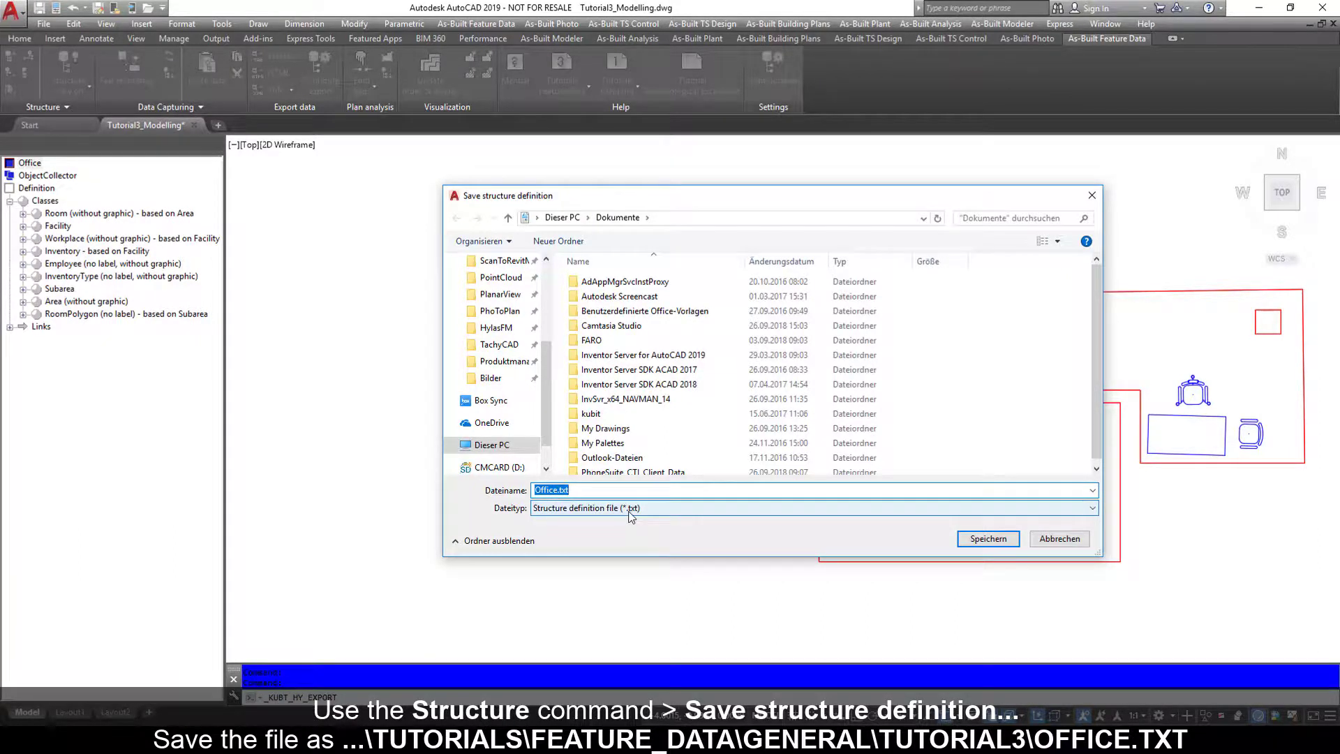
Step: Save the structure definition file as Office.txt in Dokumente
{"action": "left_click", "coordinate": [1006, 541]}
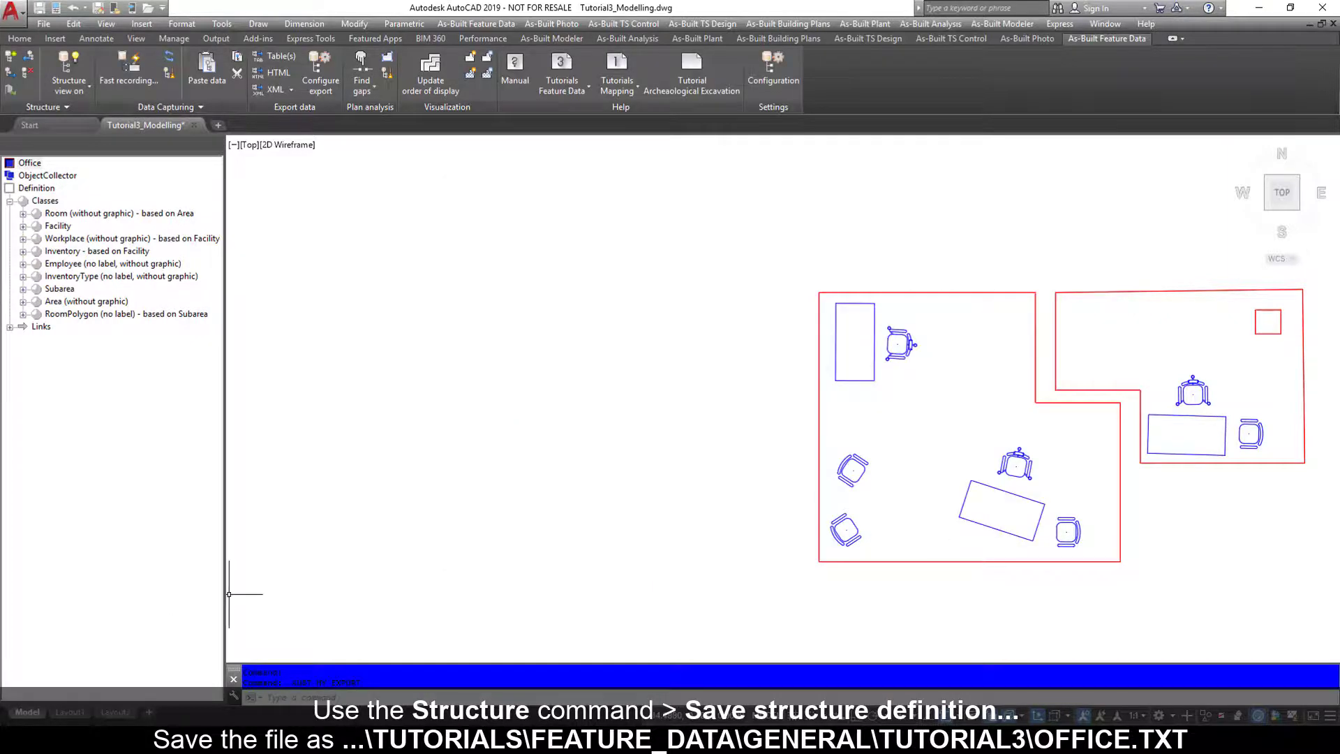